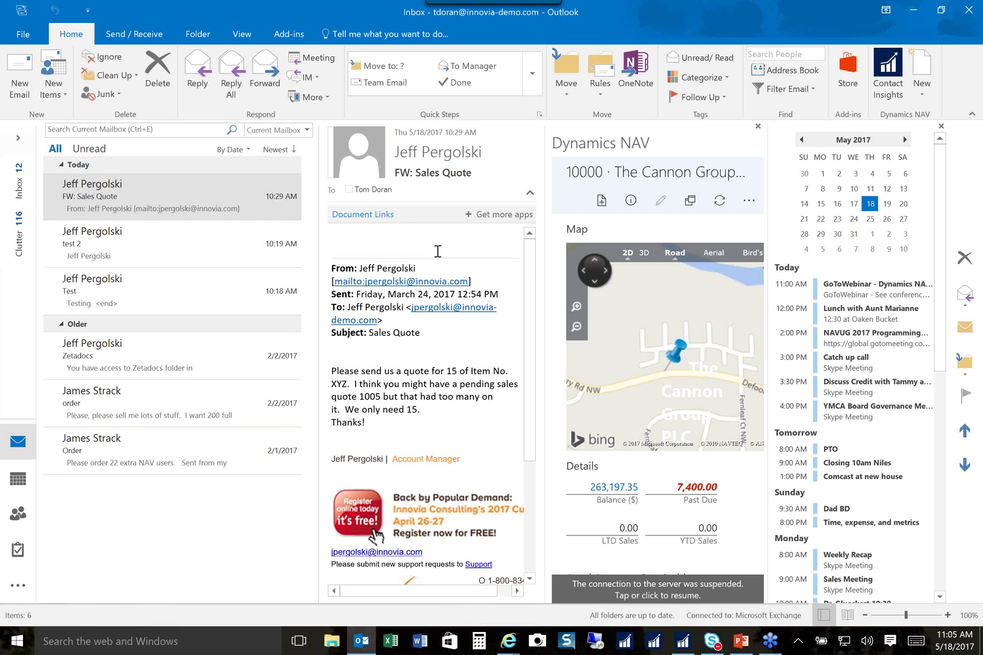
- Open the FW: Sales Quote email, view its linked NAV quote and the Lines actions, and close the document preview
{"action": "left_click", "coordinate": [112, 197]}
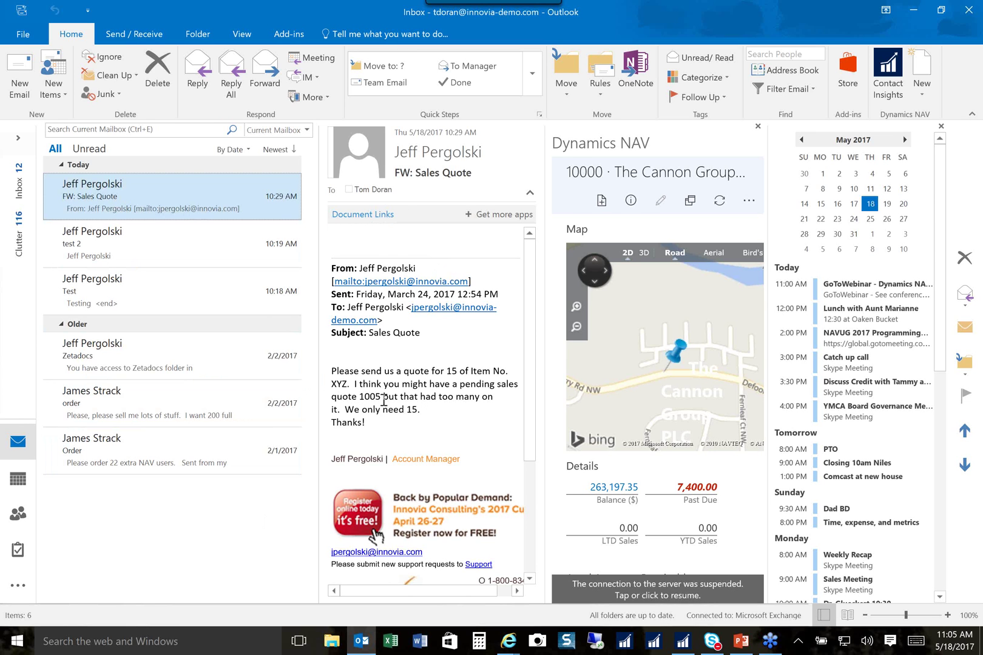
{"action": "left_click", "coordinate": [364, 215]}
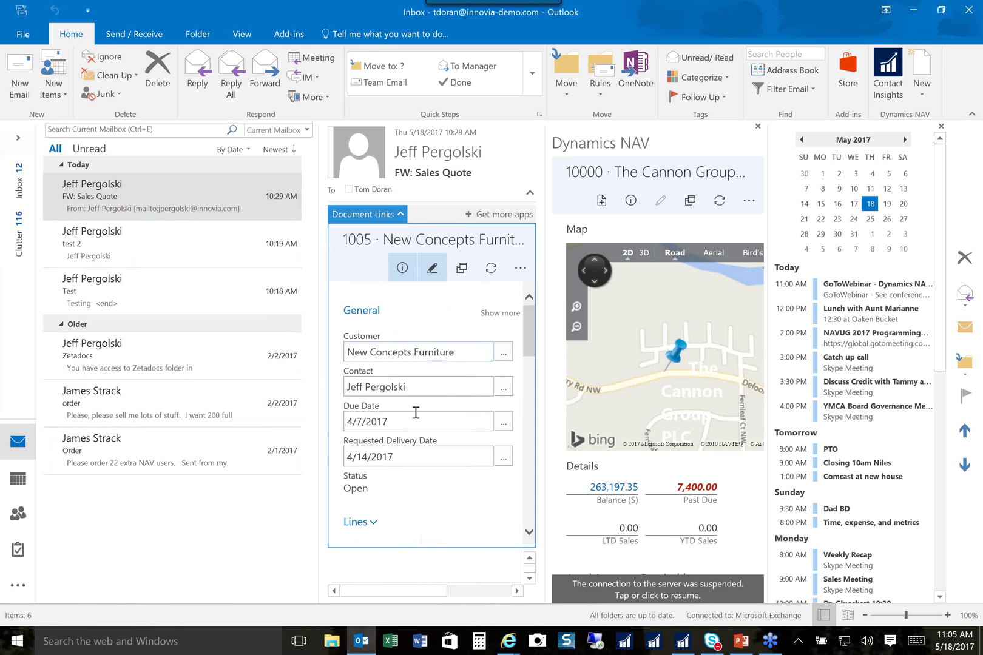
{"action": "left_click", "coordinate": [374, 524]}
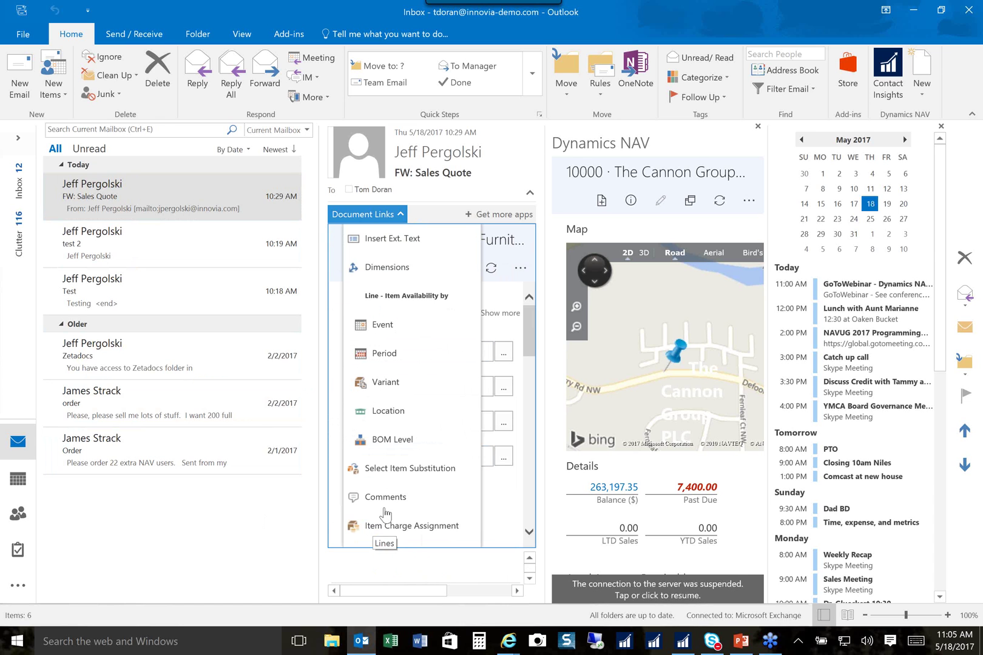
{"action": "left_click", "coordinate": [507, 517]}
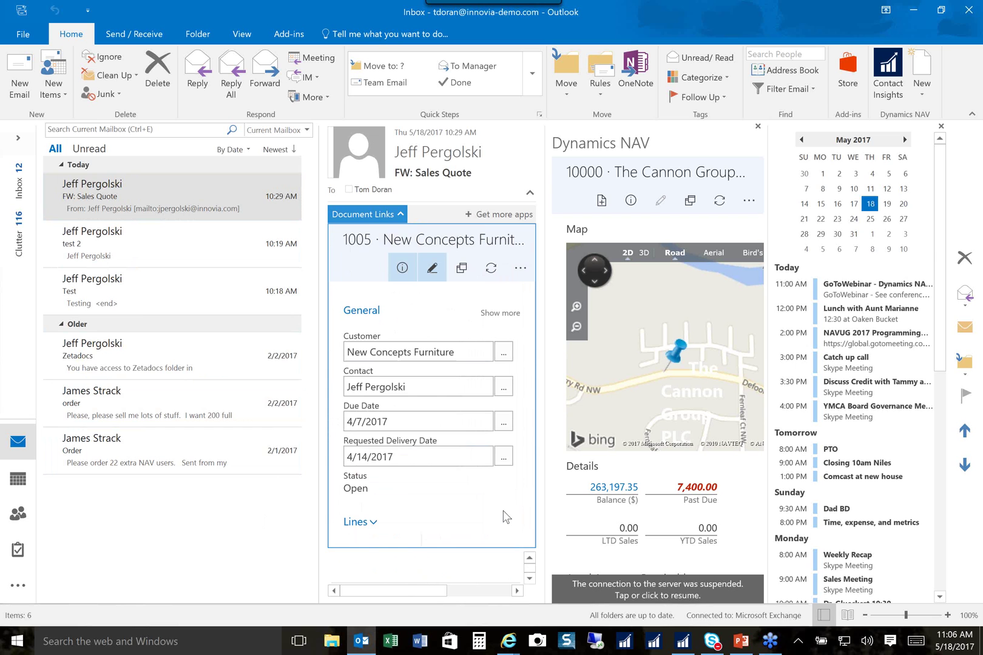
{"action": "left_click", "coordinate": [401, 215]}
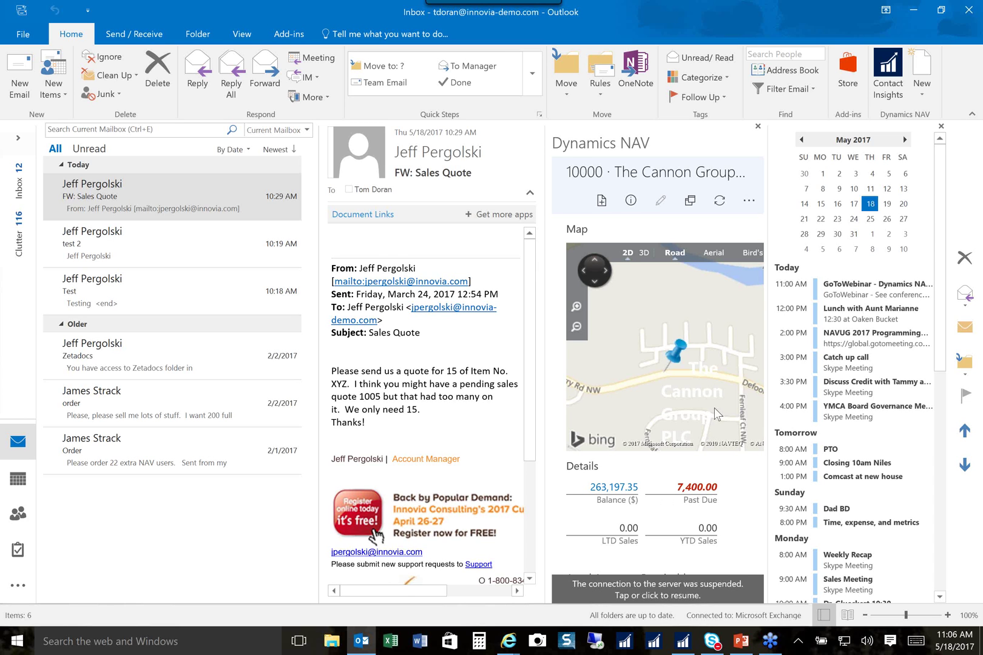
- Switch to Microsoft Dynamics NAV and review the Customize options available for the Role Center
{"action": "left_click", "coordinate": [914, 17]}
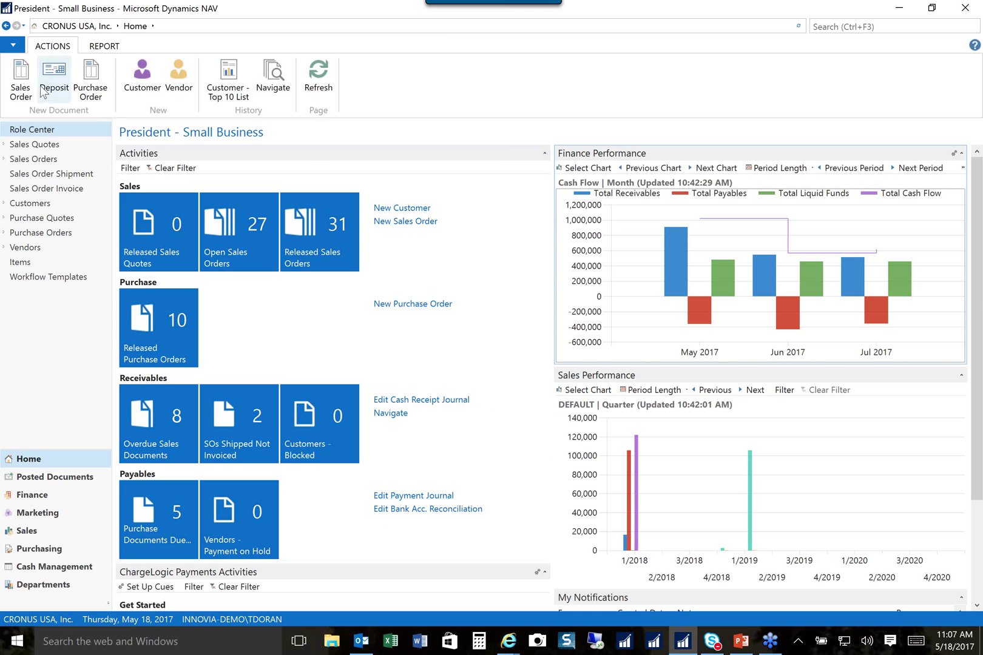
{"action": "left_click", "coordinate": [12, 46]}
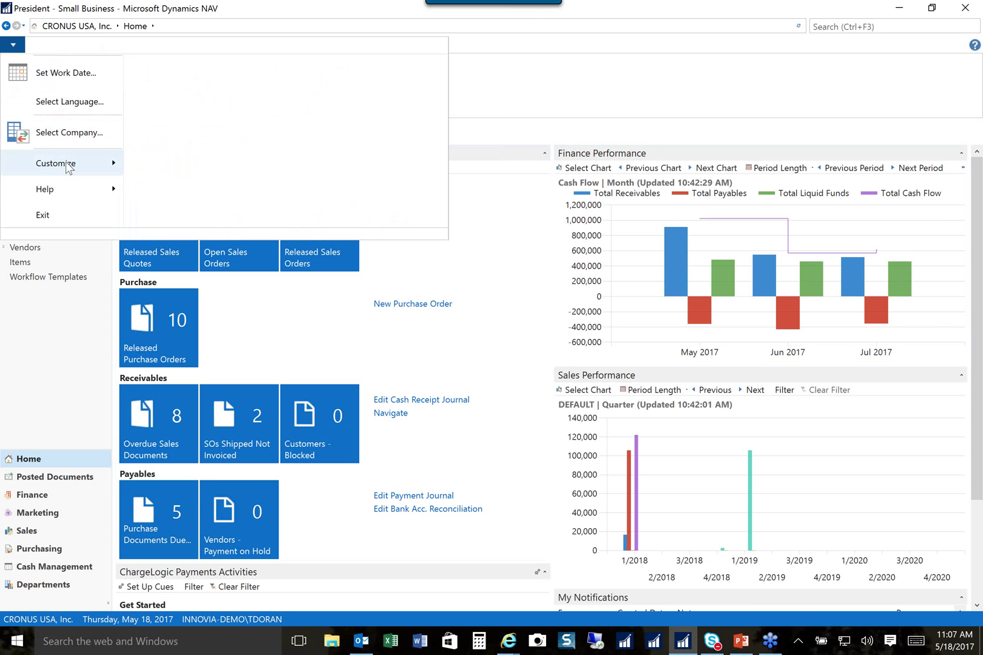
{"action": "mouse_move", "coordinate": [70, 170]}
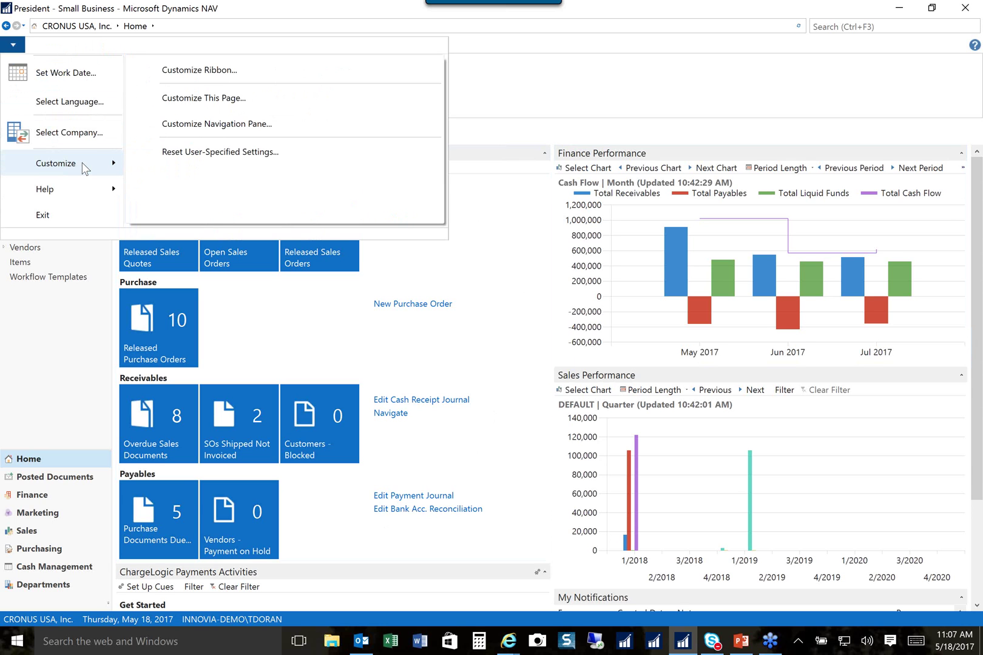
{"action": "left_click", "coordinate": [520, 115]}
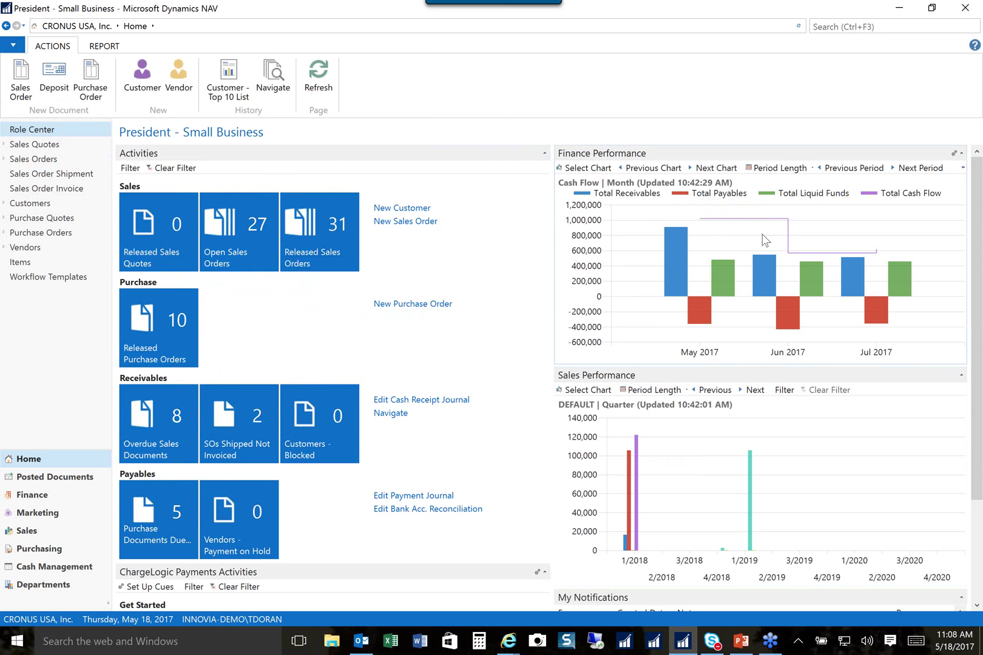
- Drill down from the June 2017 Total Receivables bar to its general ledger entries, and return to the Role Center
{"action": "mouse_move", "coordinate": [769, 276]}
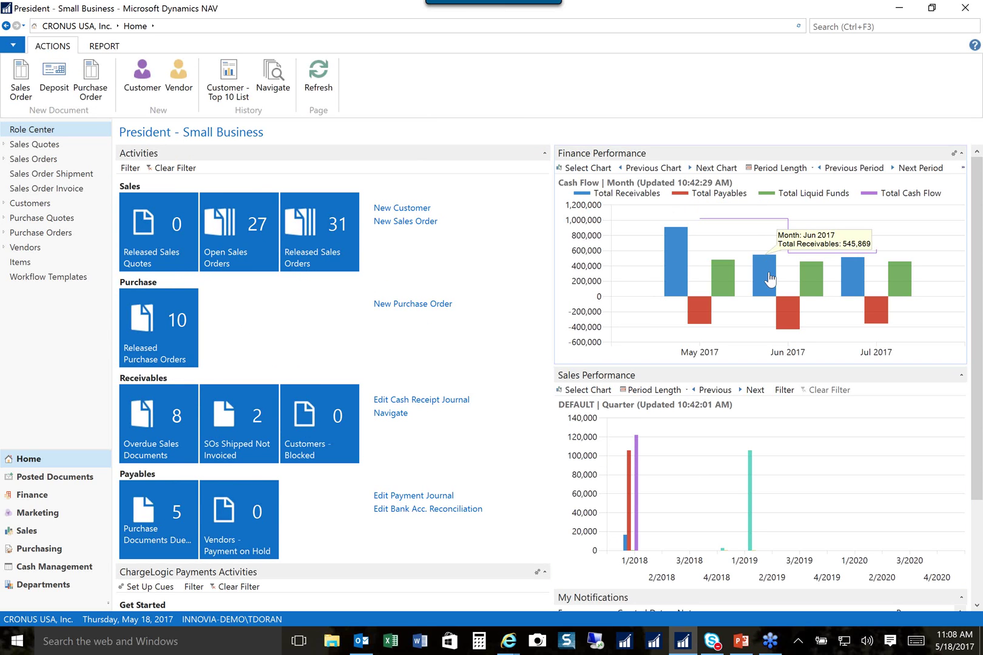
{"action": "left_click", "coordinate": [769, 277]}
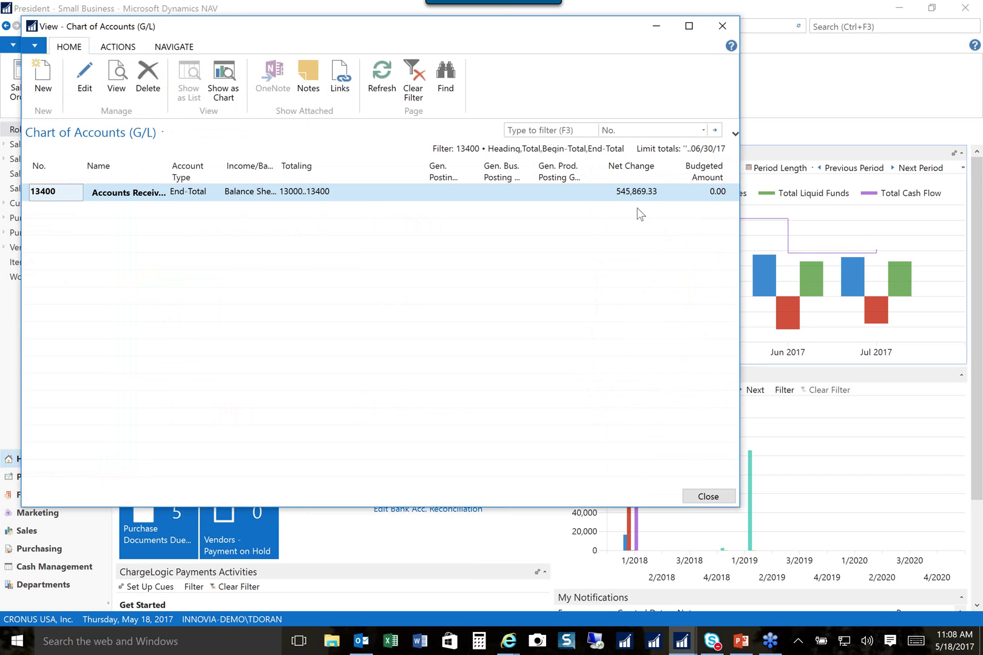
{"action": "left_click", "coordinate": [631, 193]}
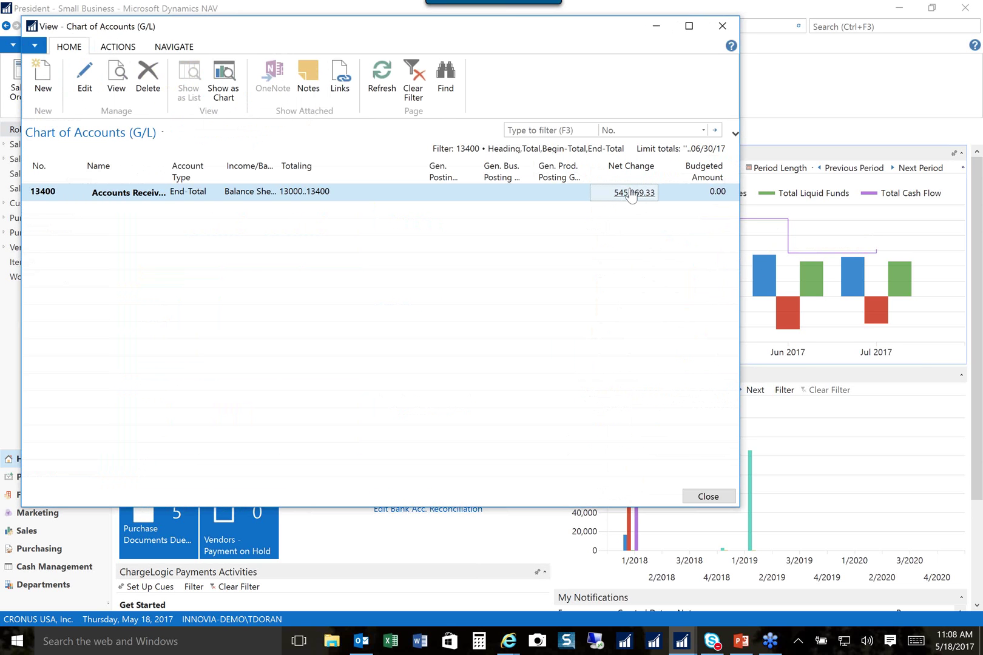
{"action": "left_click", "coordinate": [631, 193]}
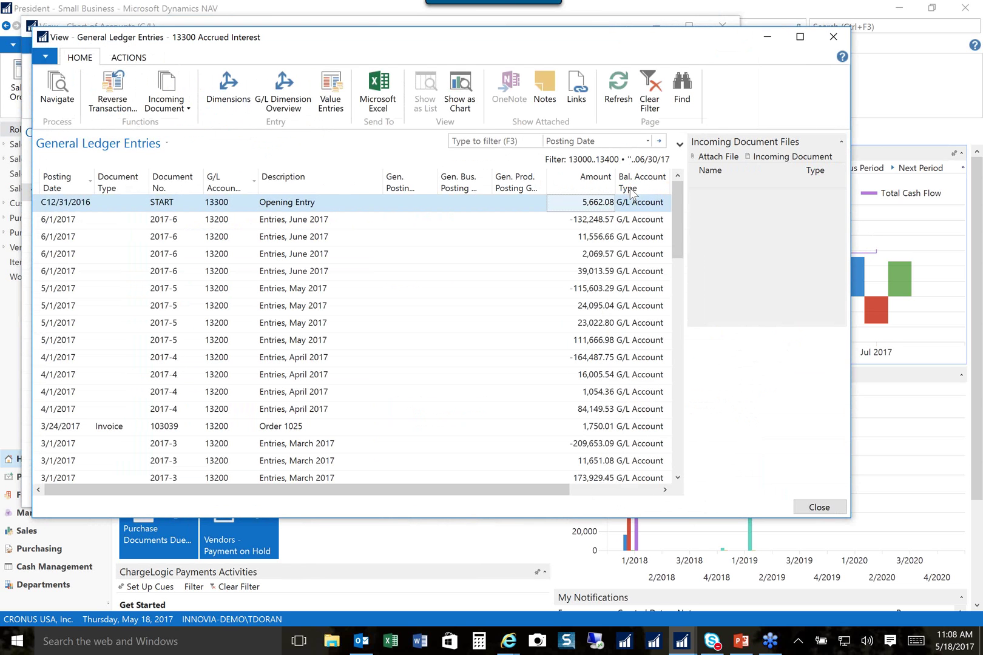
{"action": "key", "text": "Escape"}
{"action": "key", "text": "Escape"}
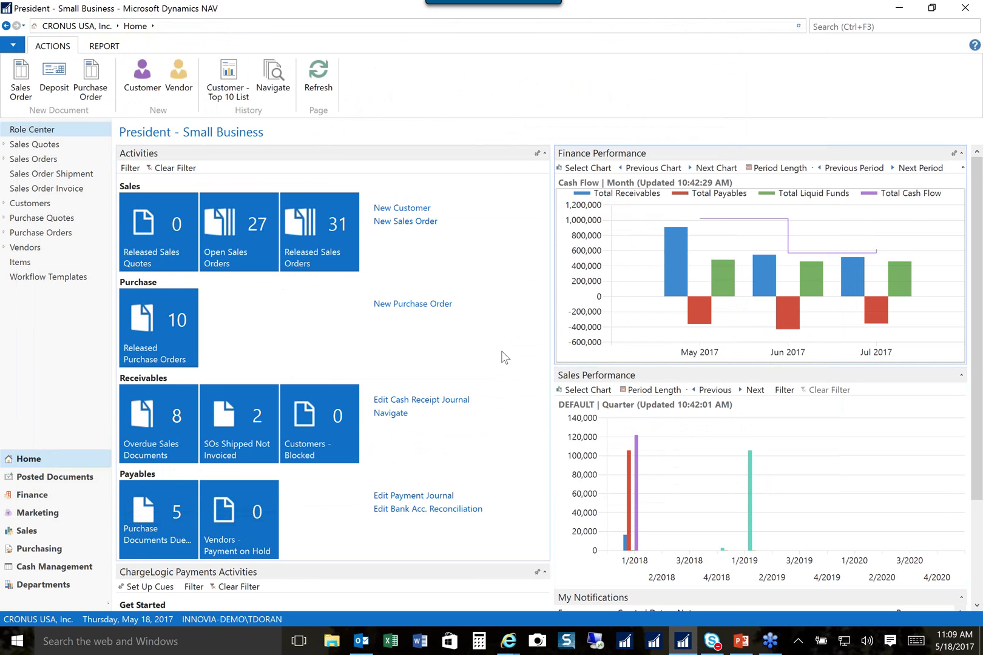
- Open a Cash Flow Forecast Update notification in My Notifications and close its Job Queue Entries list
{"action": "scroll", "coordinate": [500, 351], "scroll_direction": "down", "scroll_amount": 3}
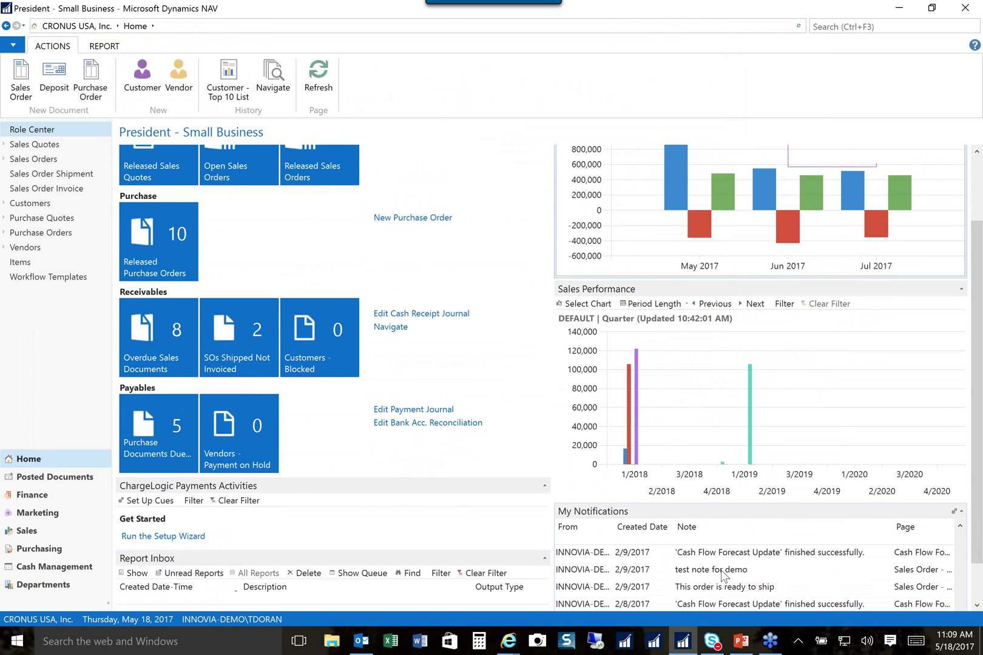
{"action": "scroll", "coordinate": [723, 577], "scroll_direction": "down", "scroll_amount": 1}
{"action": "left_click", "coordinate": [723, 576]}
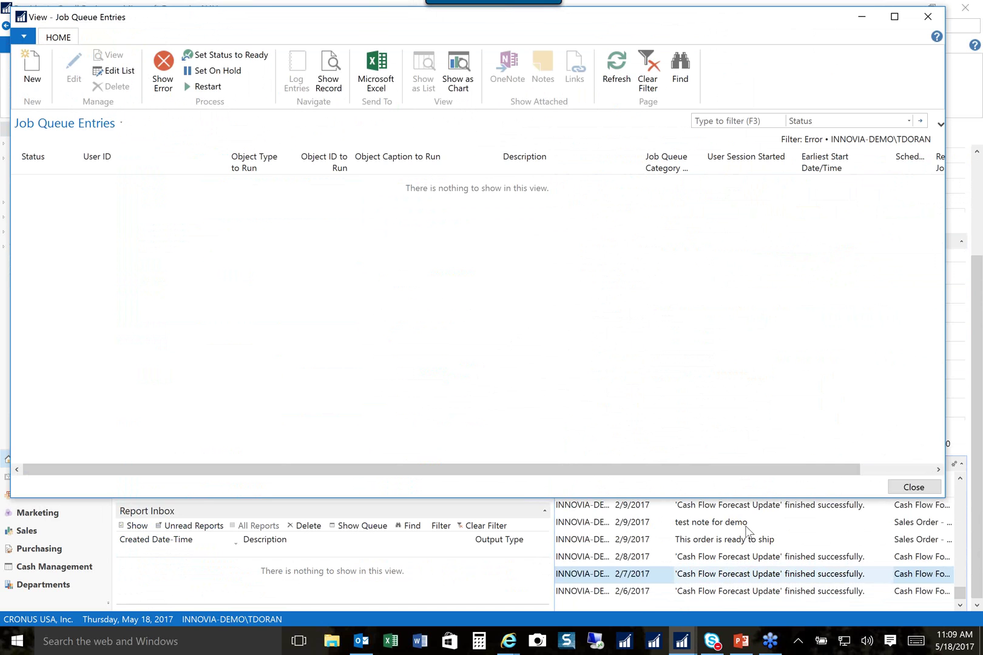
{"action": "left_click", "coordinate": [927, 17]}
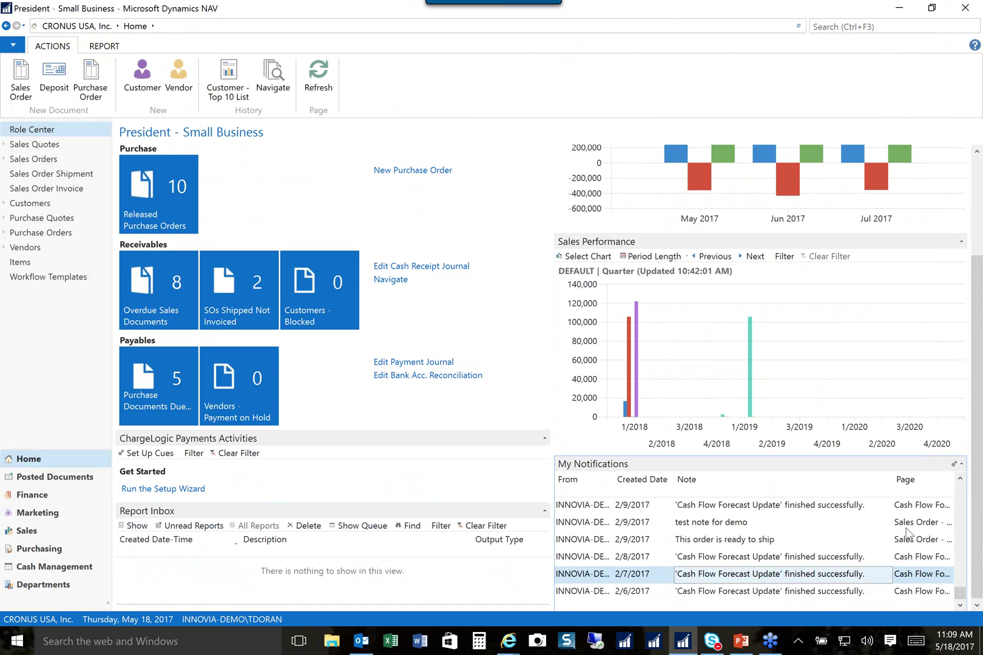
- Open the sales order linked to the "test note for demo" notification and view the notes attached to it
{"action": "left_click", "coordinate": [902, 526]}
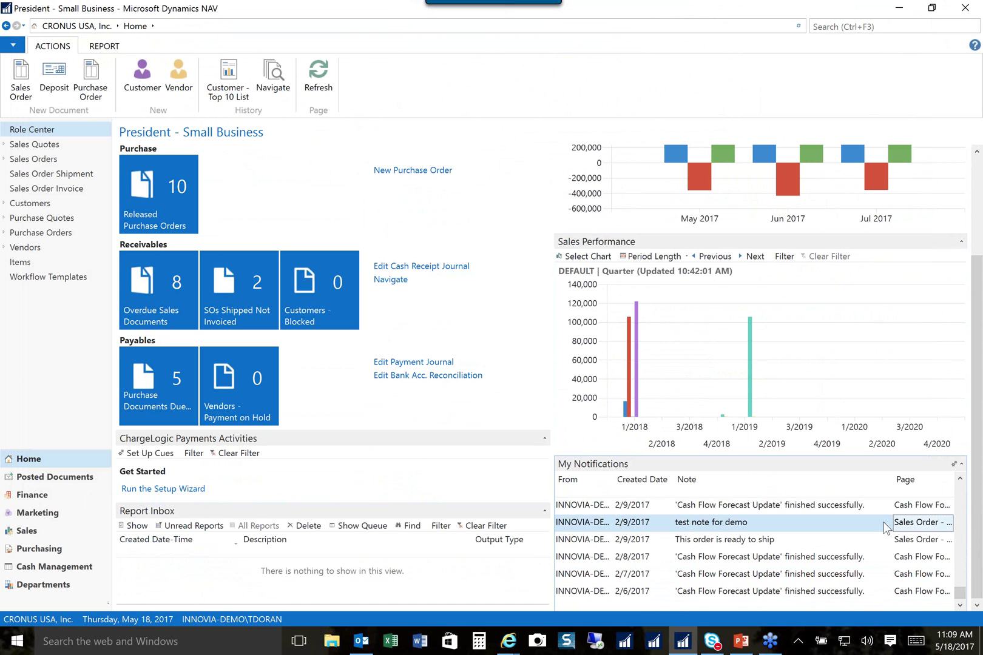
{"action": "left_click", "coordinate": [885, 528]}
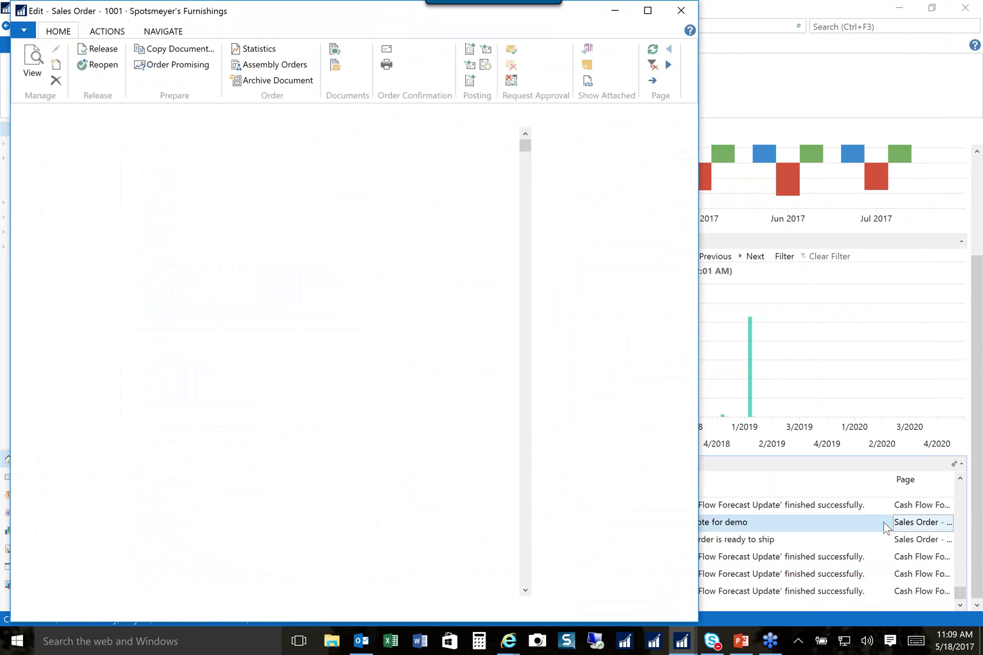
{"action": "key", "text": "Escape"}
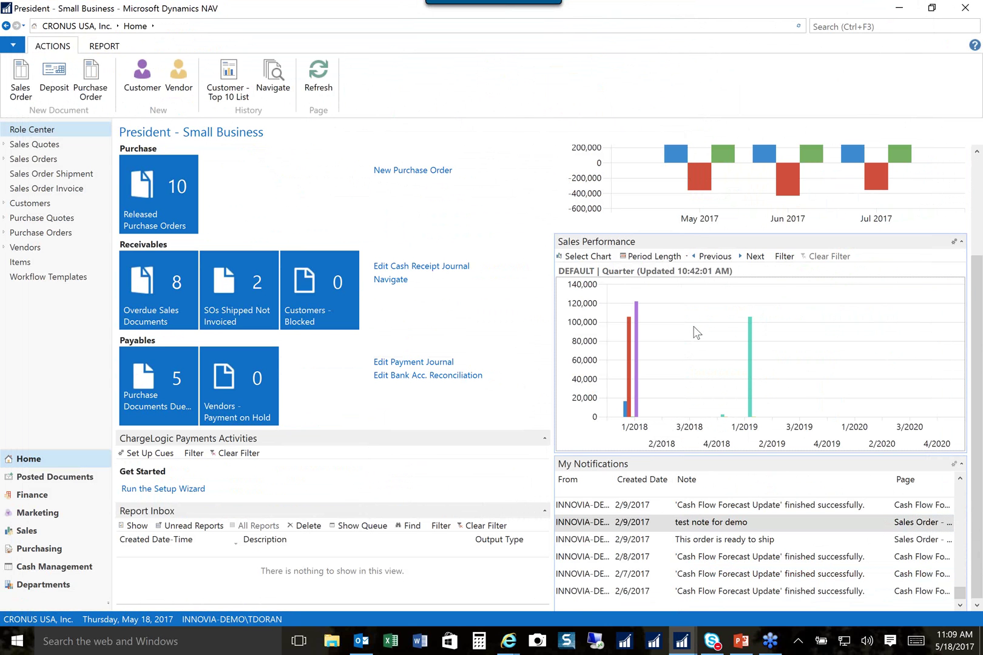
{"action": "mouse_move", "coordinate": [685, 647]}
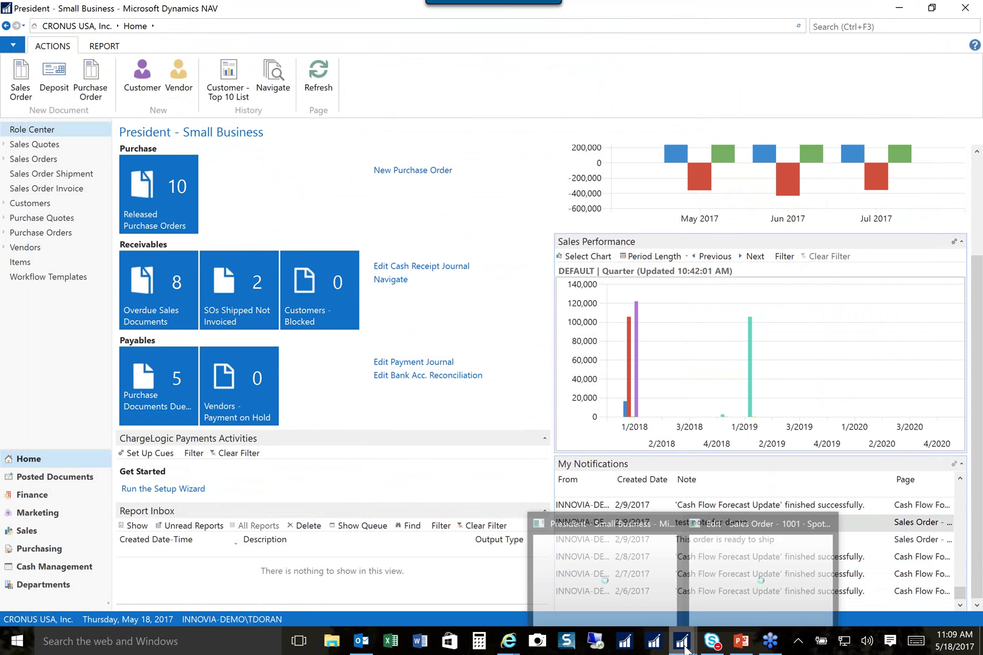
{"action": "left_click", "coordinate": [698, 608]}
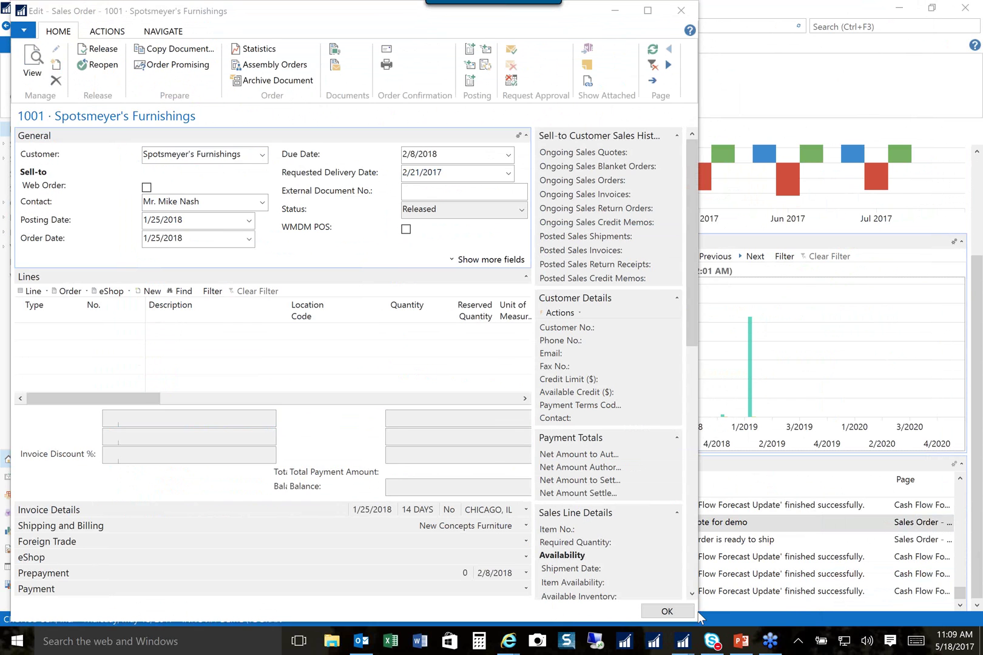
{"action": "left_click_drag", "start_coordinate": [689, 281], "coordinate": [693, 526]}
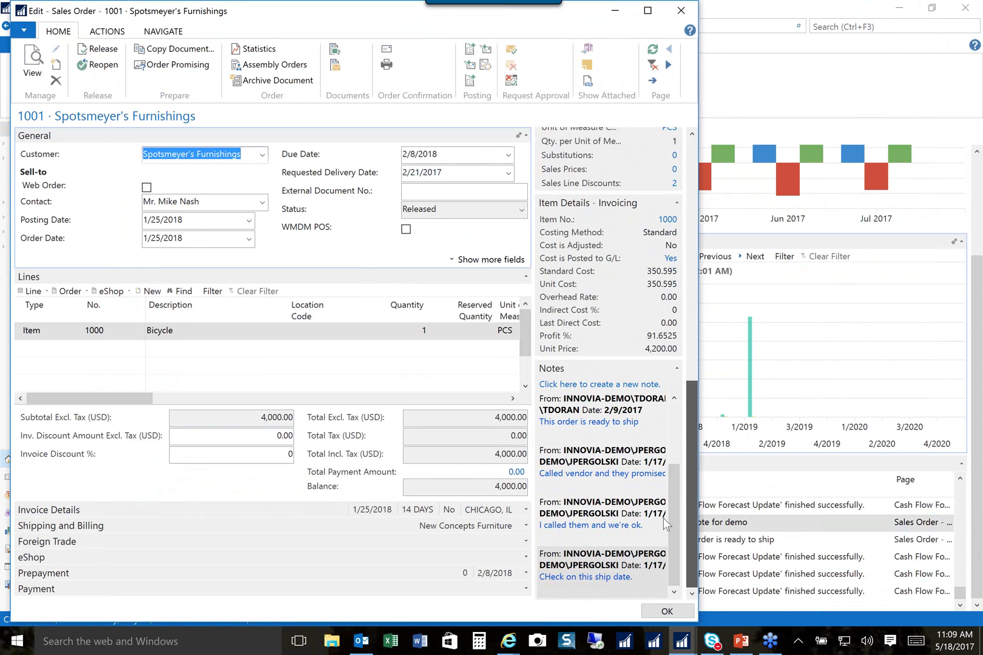
{"action": "left_click", "coordinate": [579, 423]}
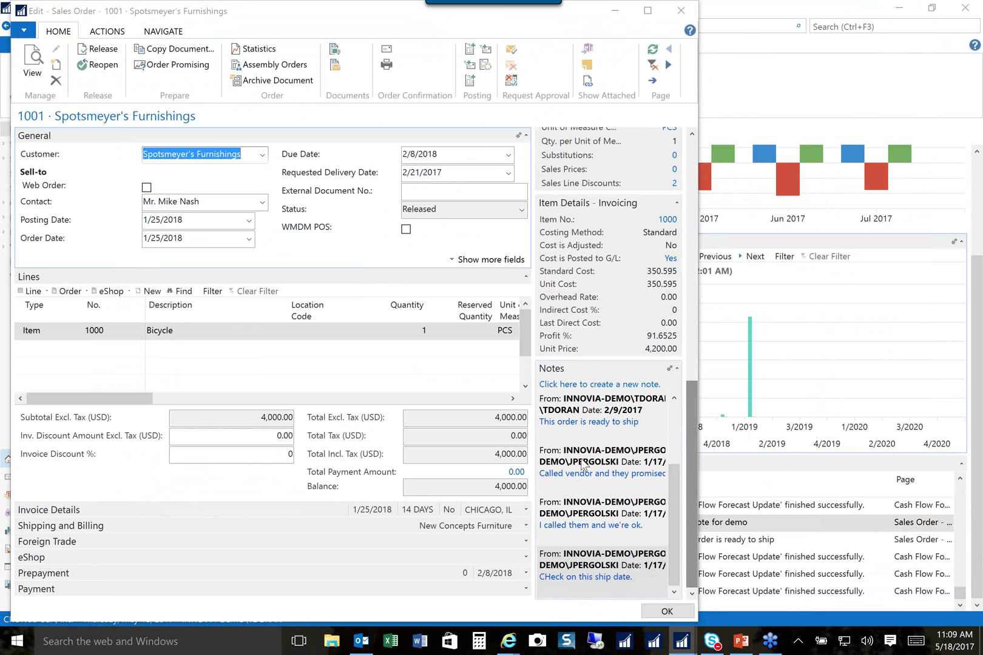
- Close both windows of the Spotsmeyer's Furnishings sales order without posting it
{"action": "left_click", "coordinate": [690, 9]}
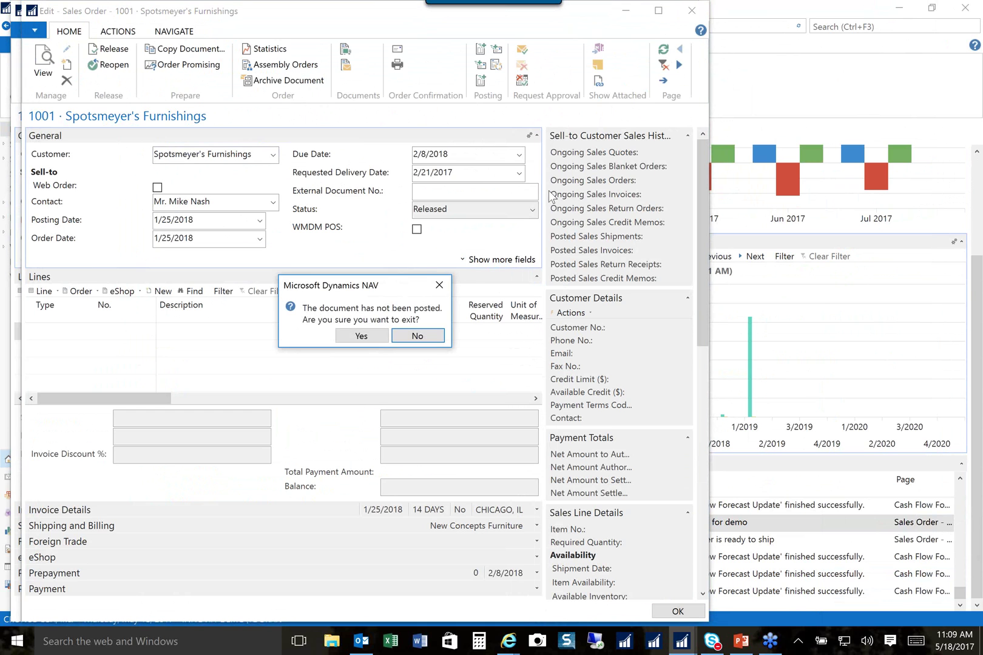
{"action": "left_click", "coordinate": [362, 336]}
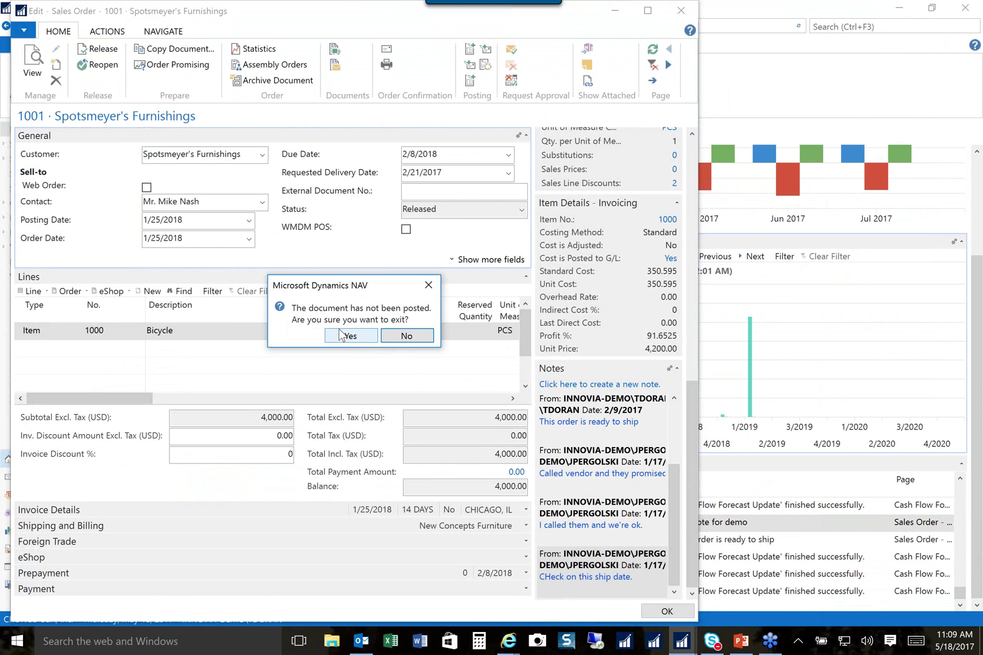
{"action": "left_click", "coordinate": [341, 336]}
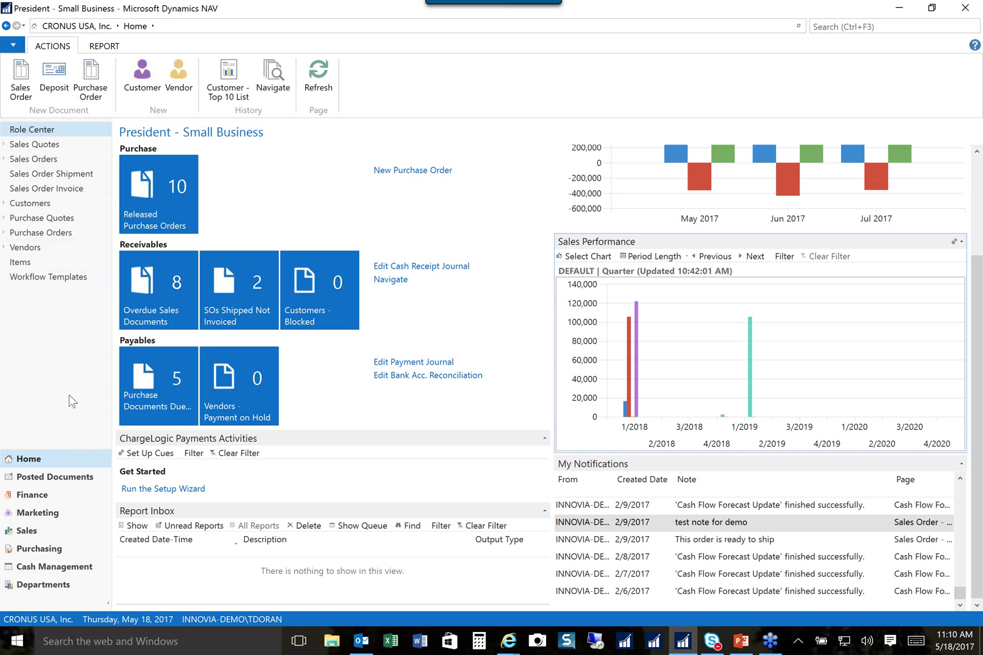
- Look over the Departments page and return to the Home Role Center
{"action": "left_click", "coordinate": [68, 588]}
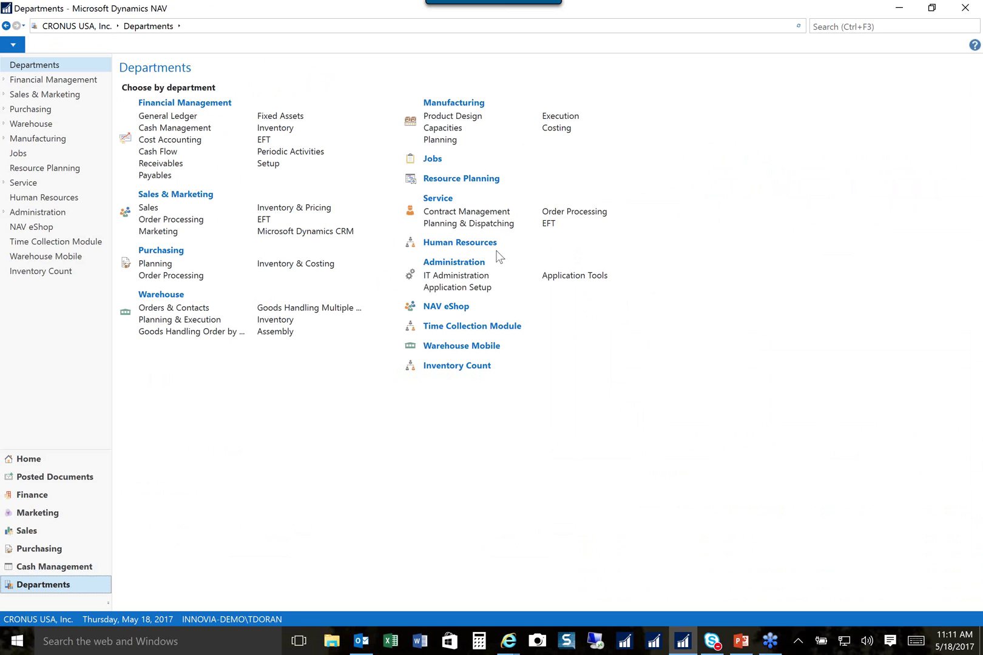
{"action": "left_click", "coordinate": [32, 463]}
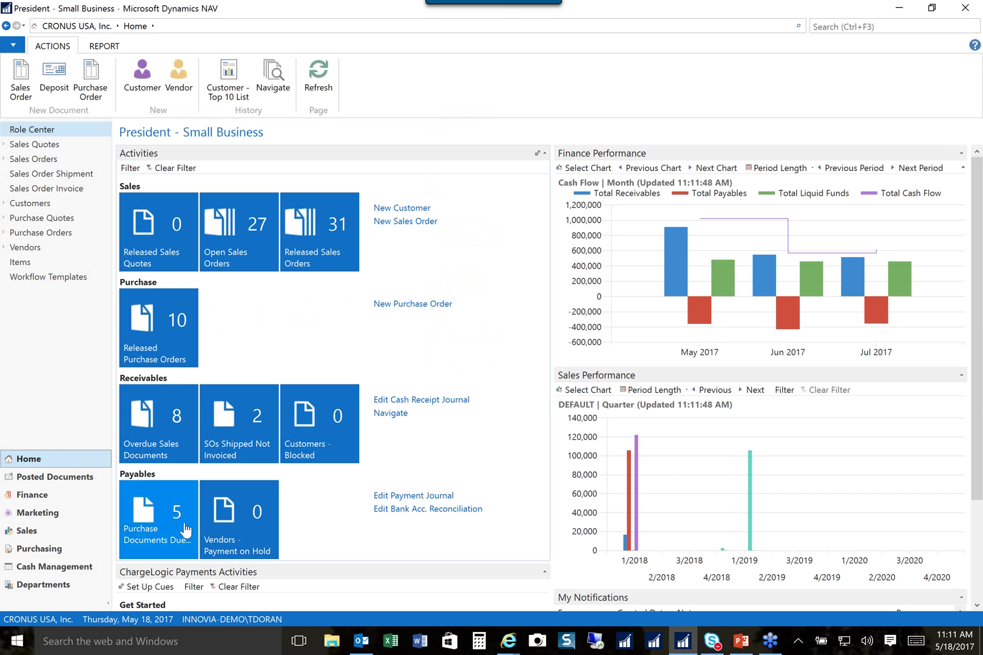
- Search for "user per", open User Personalization, and open and enlarge the card of the user with the President - Small Business profile
{"action": "left_click", "coordinate": [868, 28]}
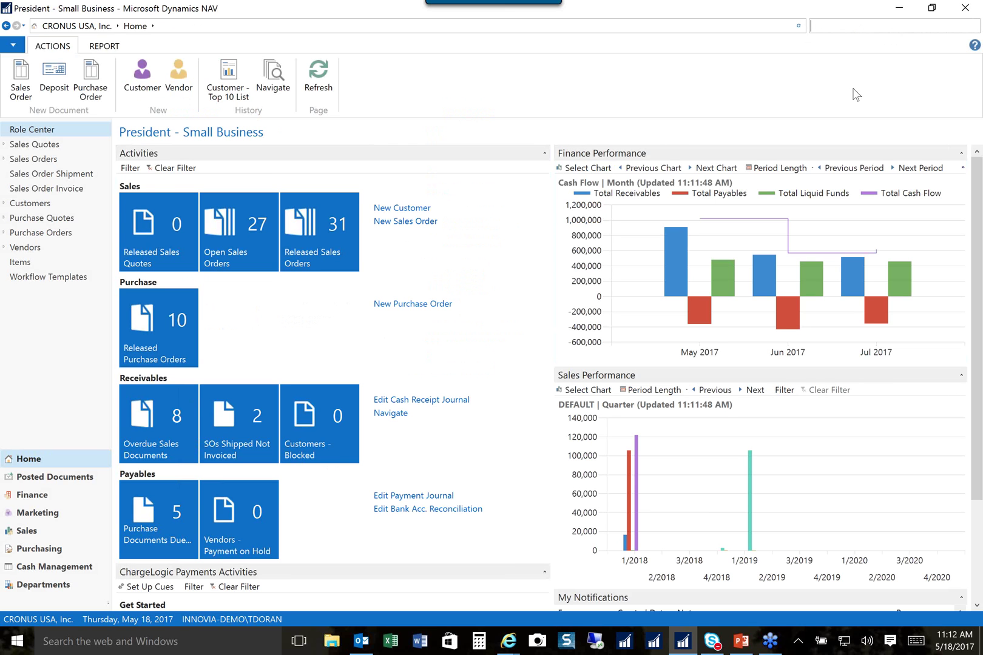
{"action": "type", "text": "user per"}
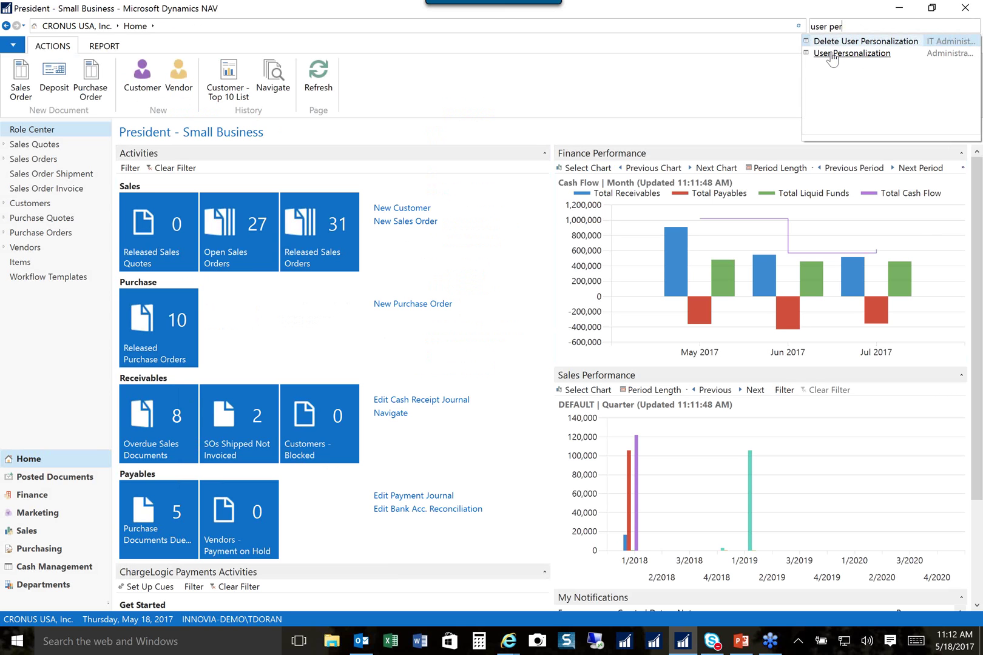
{"action": "left_click", "coordinate": [852, 54]}
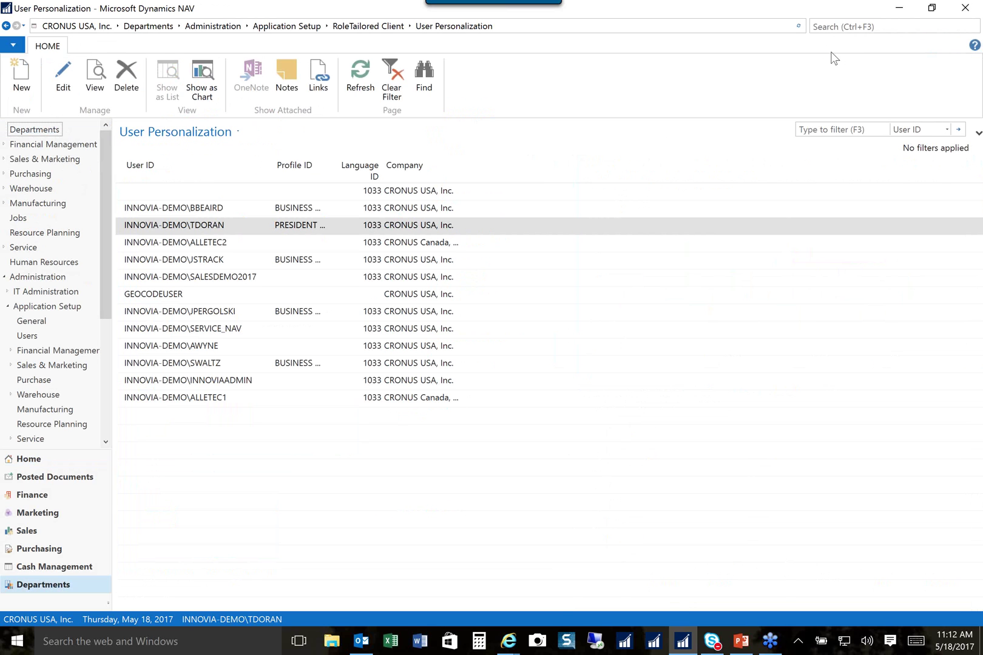
{"action": "left_click", "coordinate": [236, 225]}
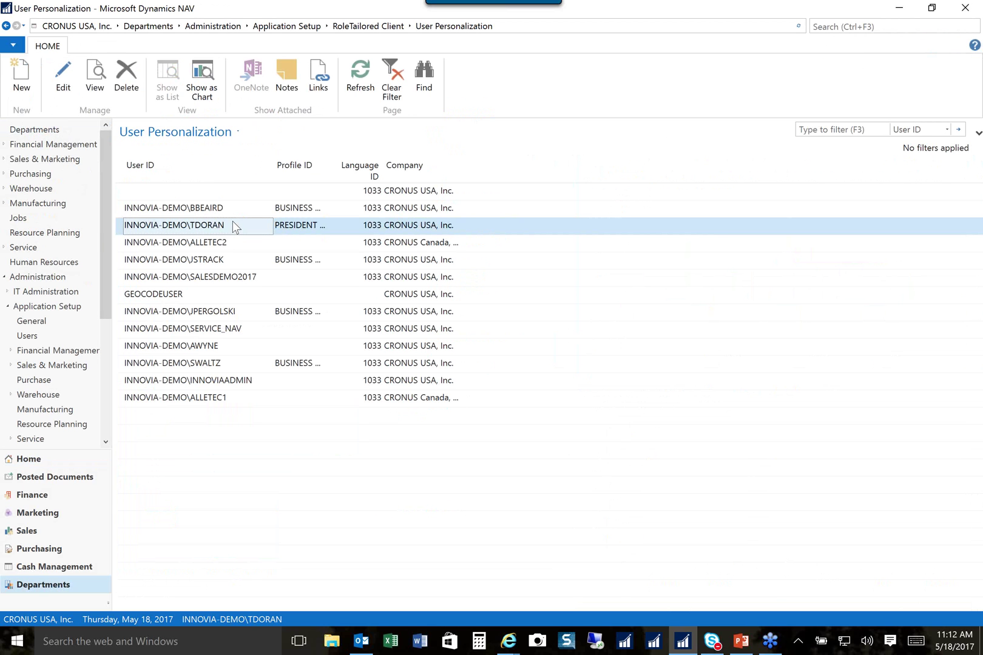
{"action": "double_click", "coordinate": [232, 224]}
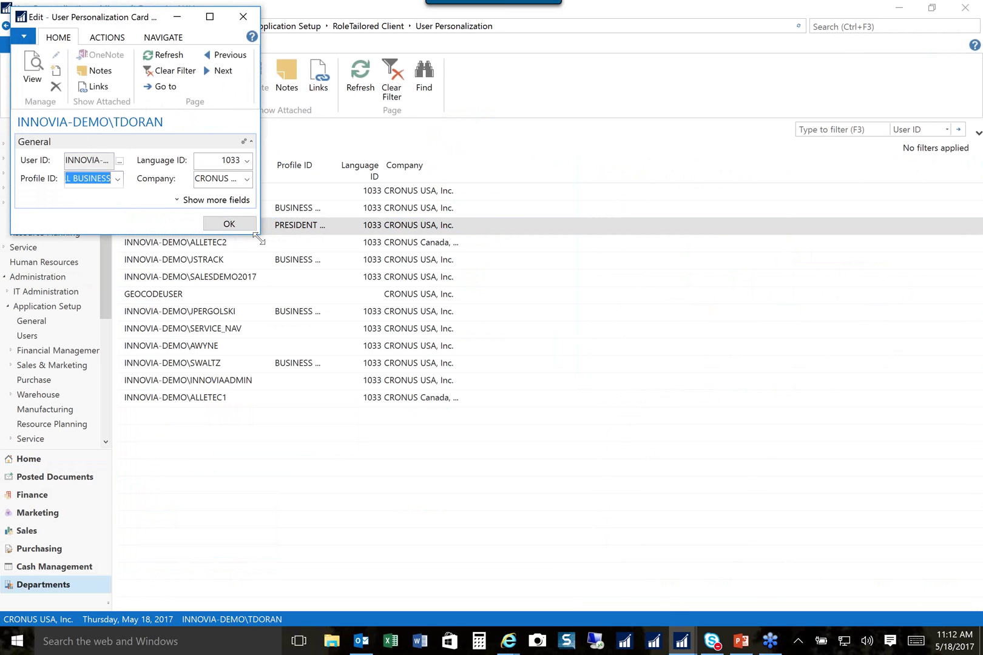
{"action": "left_click_drag", "start_coordinate": [258, 239], "coordinate": [477, 371]}
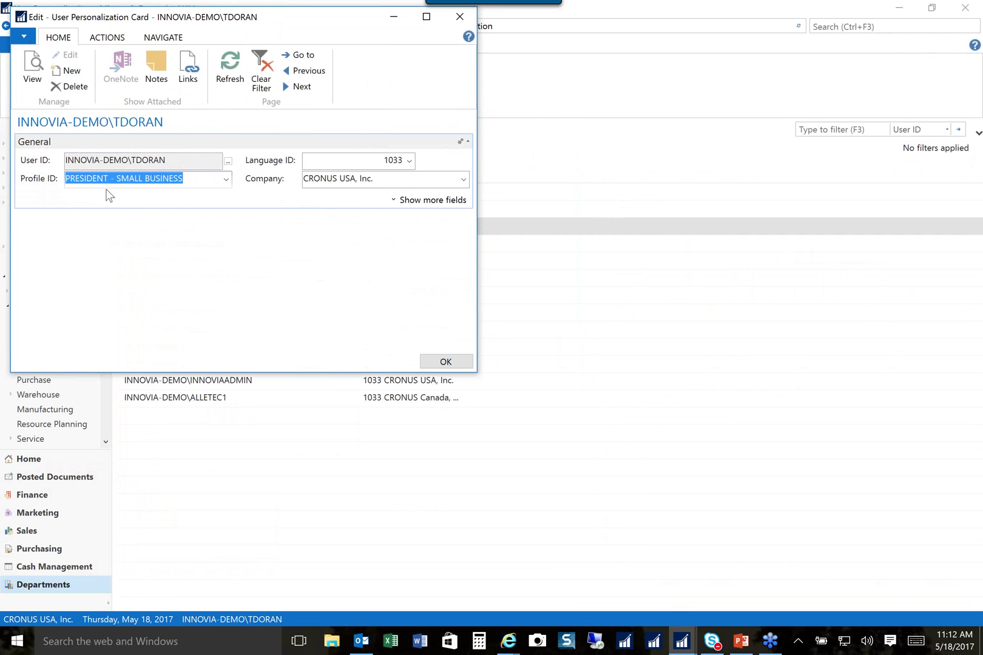
- Change the user's profile to Sales and Relationship Manager and close the personalization card
{"action": "left_click", "coordinate": [226, 182]}
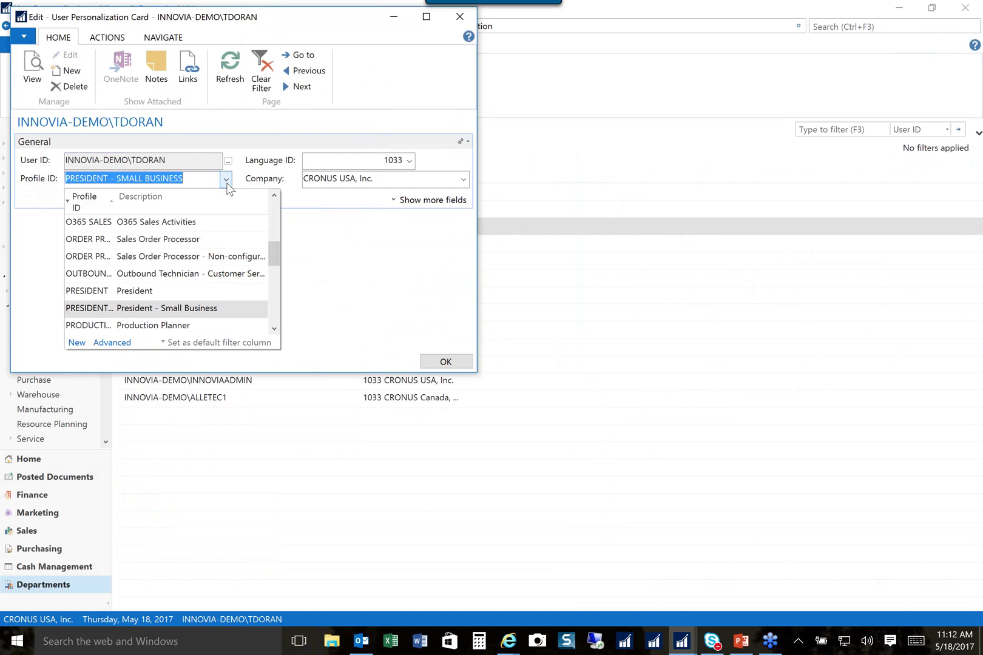
{"action": "left_click", "coordinate": [272, 253]}
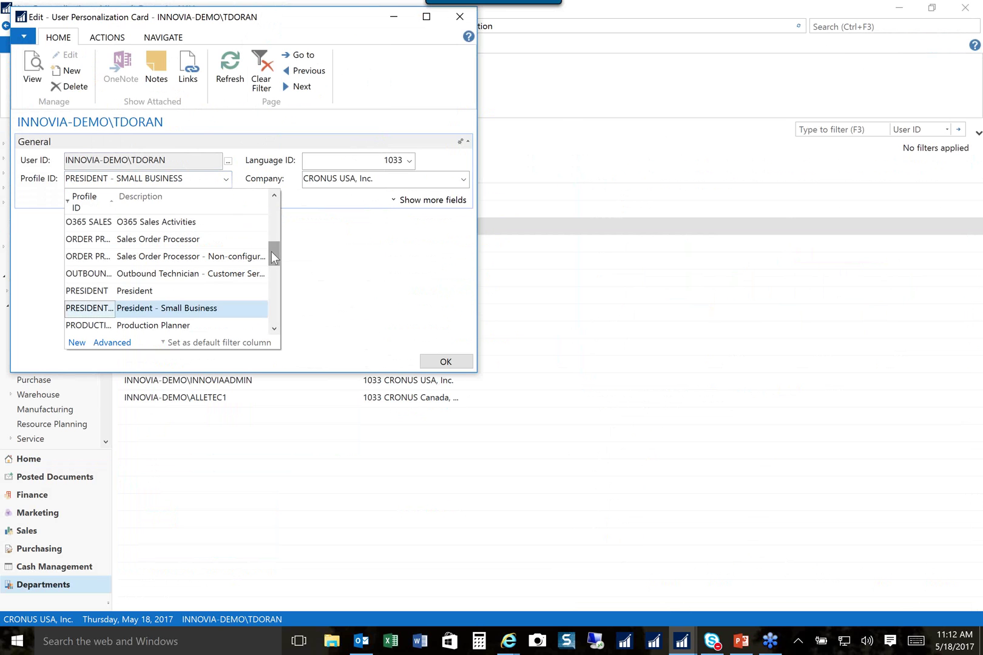
{"action": "left_click_drag", "start_coordinate": [271, 251], "coordinate": [277, 284]}
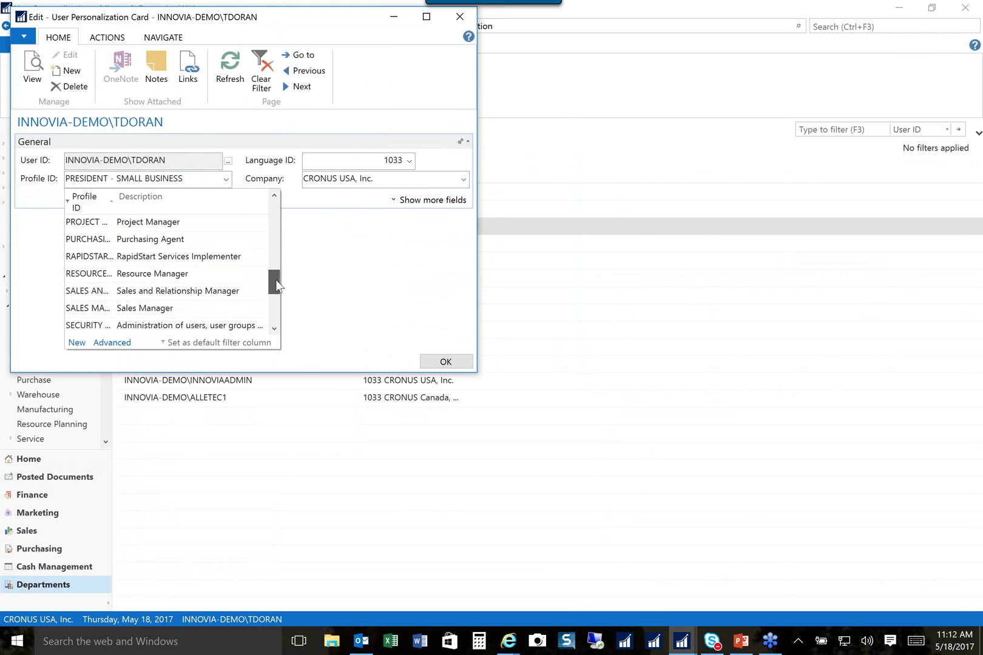
{"action": "left_click", "coordinate": [200, 291]}
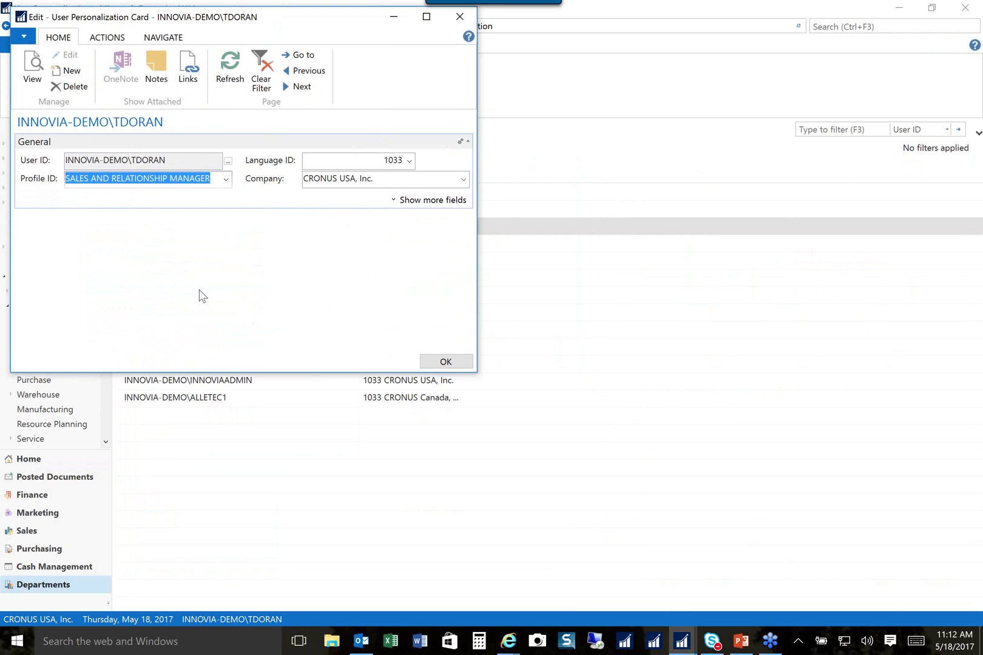
{"action": "left_click", "coordinate": [437, 364]}
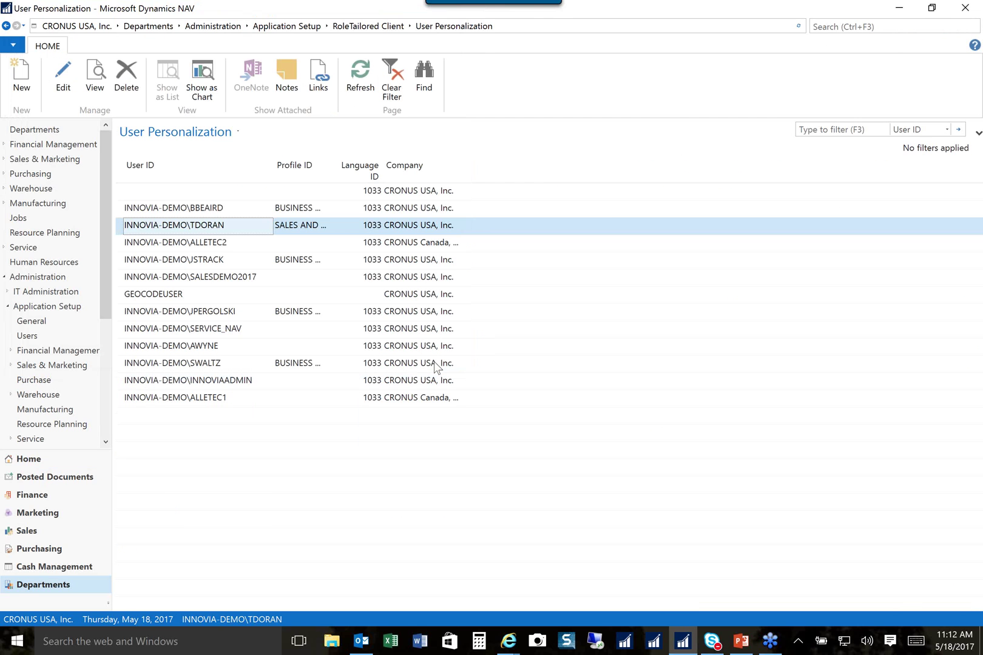
- Close the client and choose the existing user account at the new sign-in
{"action": "left_click", "coordinate": [965, 8]}
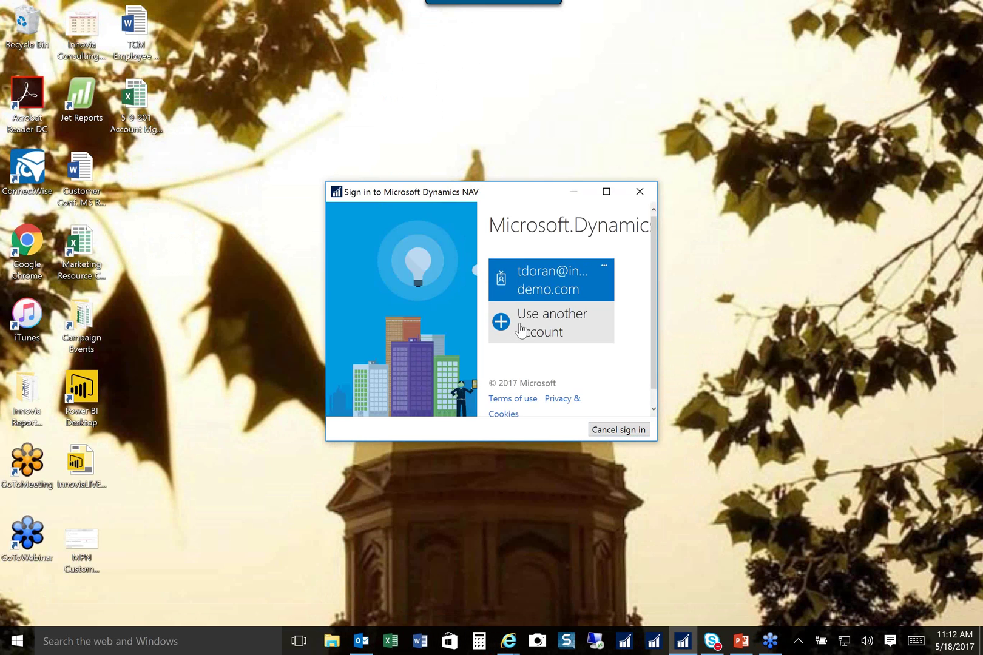
{"action": "left_click", "coordinate": [554, 305]}
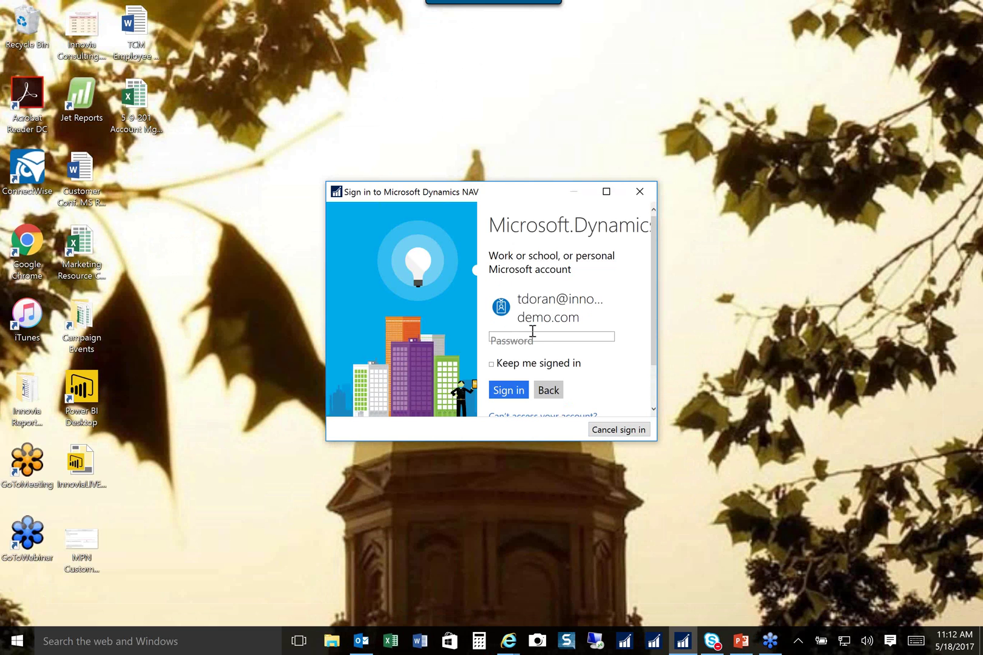
{"action": "type", "text": "•••••••••••••••••••"}
{"action": "key", "text": "BackSpace"}
{"action": "key", "text": "BackSpace"}
{"action": "key", "text": "BackSpace"}
{"action": "key", "text": "BackSpace"}
{"action": "key", "text": "BackSpace"}
{"action": "key", "text": "BackSpace"}
{"action": "key", "text": "BackSpace"}
{"action": "key", "text": "BackSpace"}
{"action": "key", "text": "BackSpace"}
{"action": "key", "text": "BackSpace"}
{"action": "key", "text": "BackSpace"}
{"action": "key", "text": "BackSpace"}
{"action": "key", "text": "BackSpace"}
{"action": "key", "text": "BackSpace"}
{"action": "key", "text": "BackSpace"}
{"action": "key", "text": "BackSpace"}
{"action": "key", "text": "BackSpace"}
{"action": "key", "text": "BackSpace"}
{"action": "key", "text": "BackSpace"}
{"action": "key", "text": "BackSpace"}
{"action": "type", "text": "••••••••••"}
{"action": "key", "text": "BackSpace"}
{"action": "key", "text": "BackSpace"}
{"action": "key", "text": "BackSpace"}
{"action": "key", "text": "BackSpace"}
{"action": "key", "text": "BackSpace"}
{"action": "key", "text": "BackSpace"}
{"action": "key", "text": "BackSpace"}
{"action": "key", "text": "BackSpace"}
{"action": "key", "text": "BackSpace"}
{"action": "key", "text": "BackSpace"}
- Enter the account password and sign in
{"action": "type", "text": "••••••••••"}
{"action": "key", "text": "Return"}
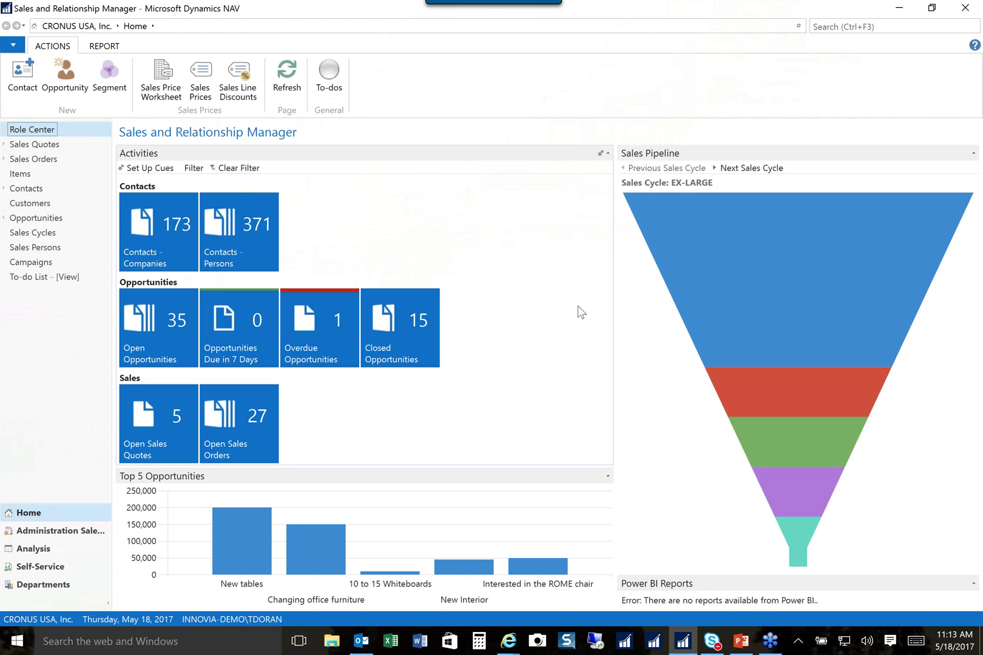
- Open the cue setup for the Activities area, look over its range styles and thresholds, and close it
{"action": "mouse_move", "coordinate": [768, 465]}
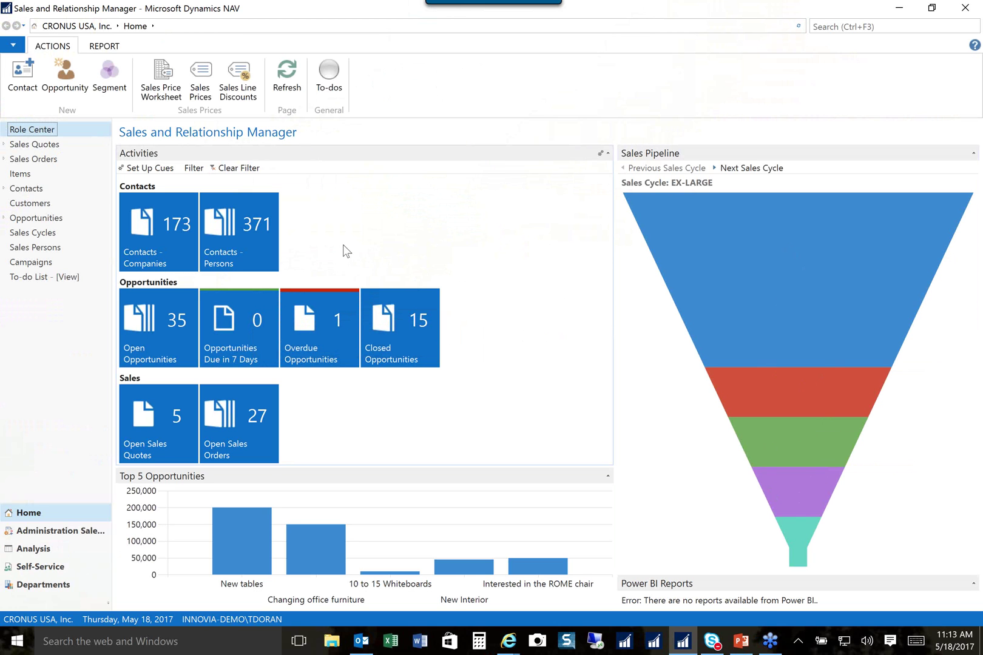
{"action": "left_click", "coordinate": [147, 169]}
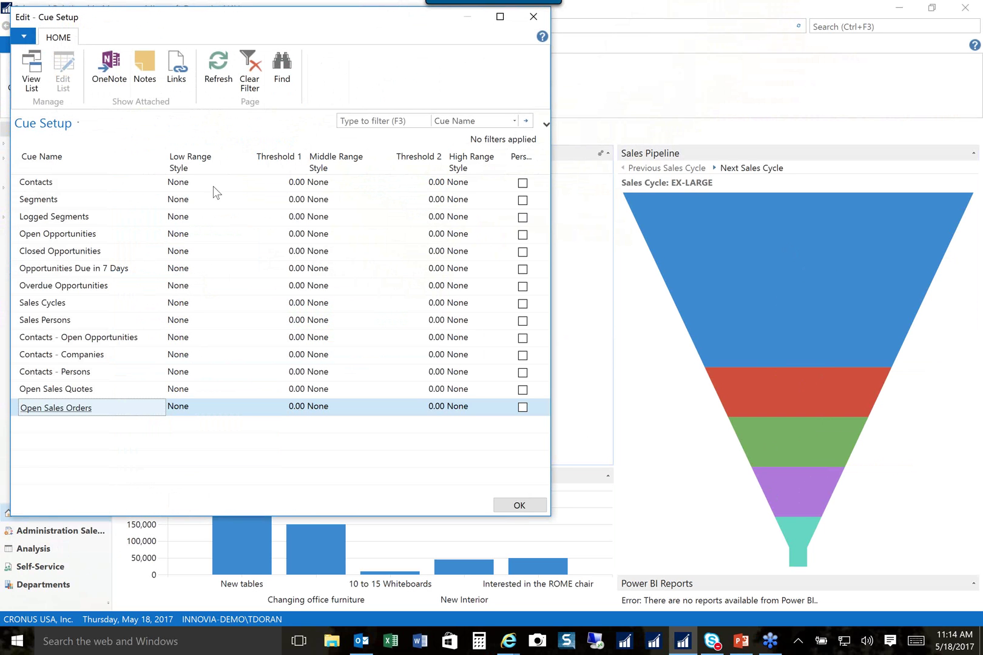
{"action": "left_click", "coordinate": [534, 18]}
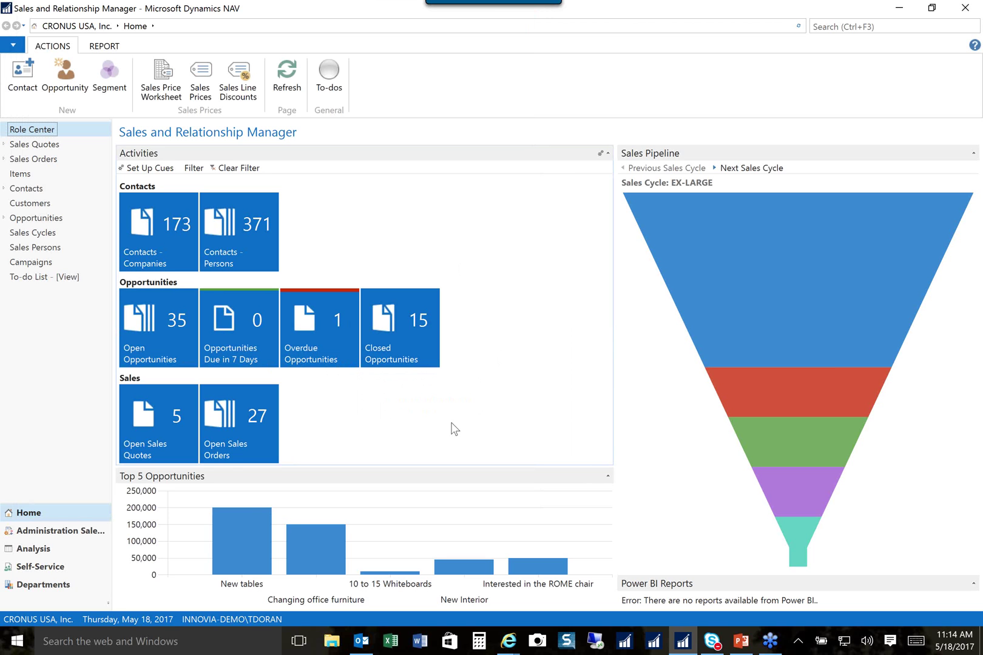
{"action": "mouse_move", "coordinate": [291, 539]}
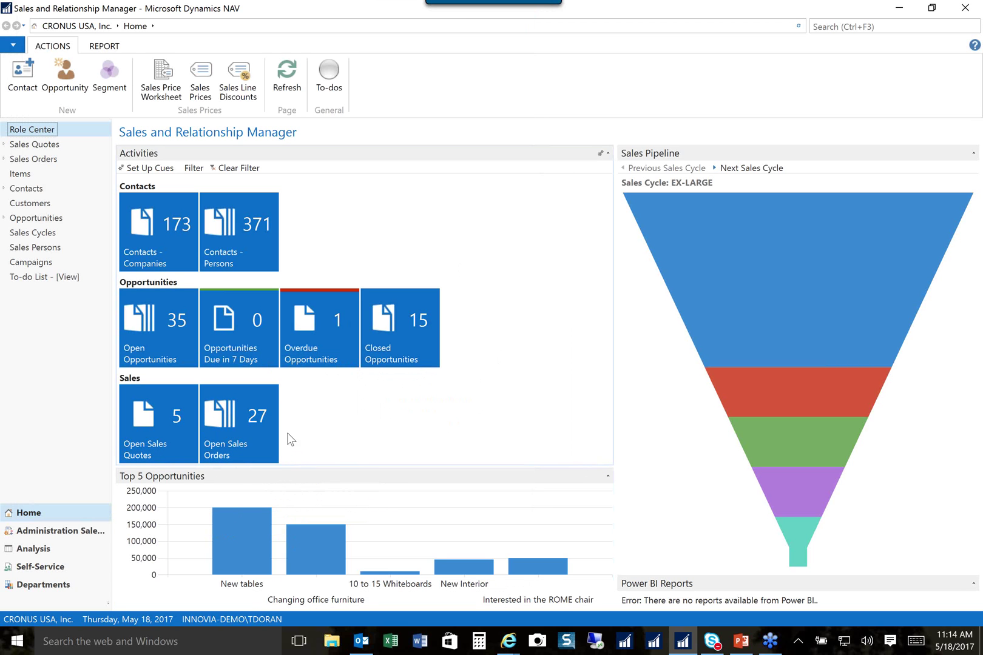
- Open the To-do List and filter it to salesperson code PS
{"action": "left_click", "coordinate": [34, 277]}
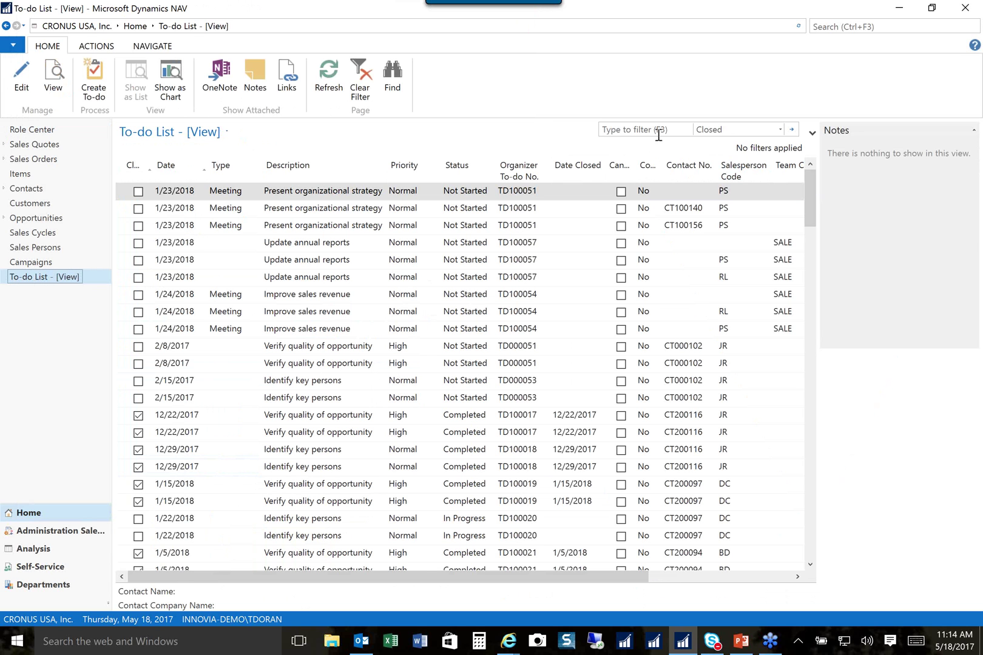
{"action": "left_click", "coordinate": [718, 132]}
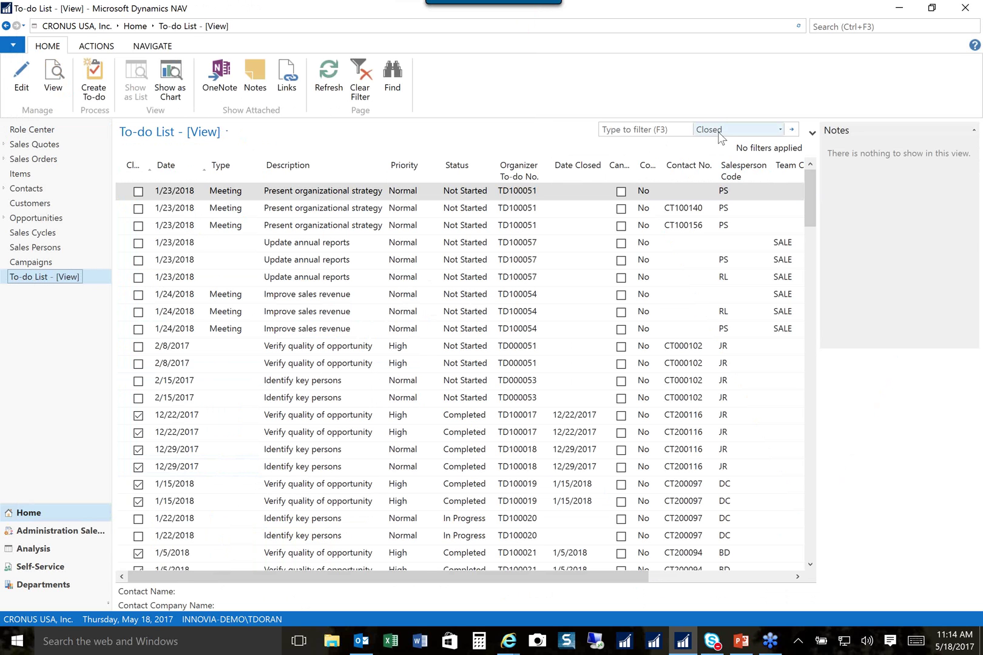
{"action": "left_click", "coordinate": [654, 153]}
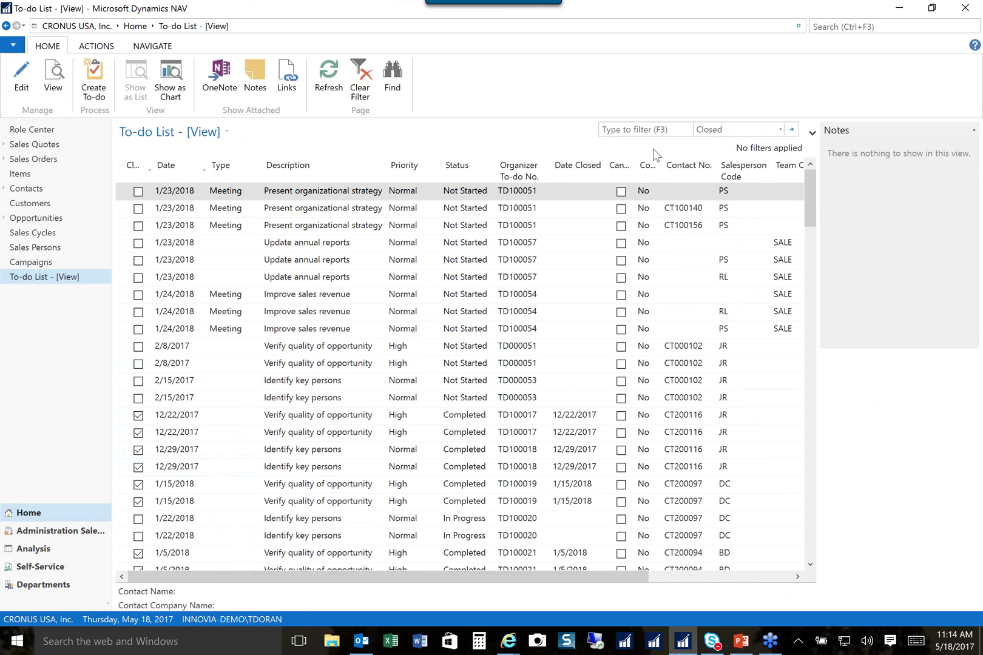
{"action": "right_click", "coordinate": [721, 228]}
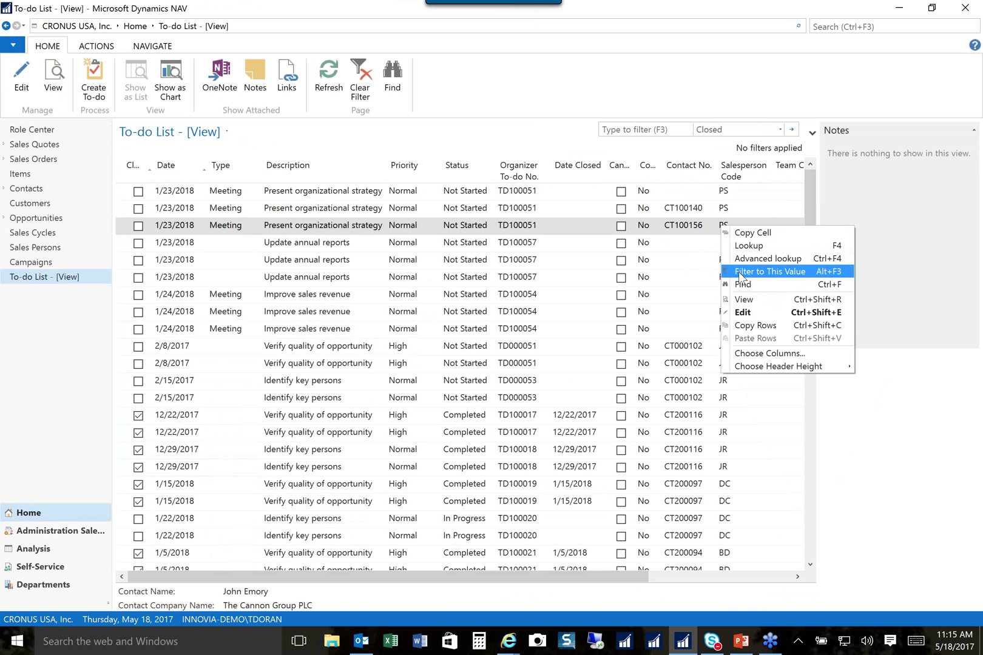
{"action": "left_click", "coordinate": [740, 273]}
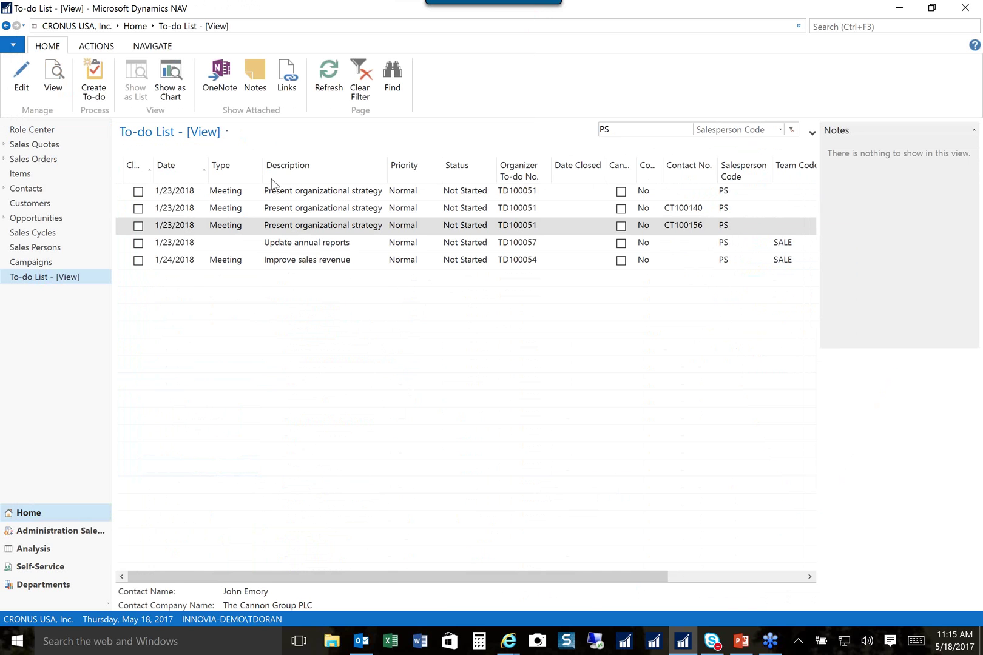
- Save the filtered to-do list as a new Home view named with the salesperson's first name and "To Do", and accept the restart
{"action": "left_click", "coordinate": [226, 132]}
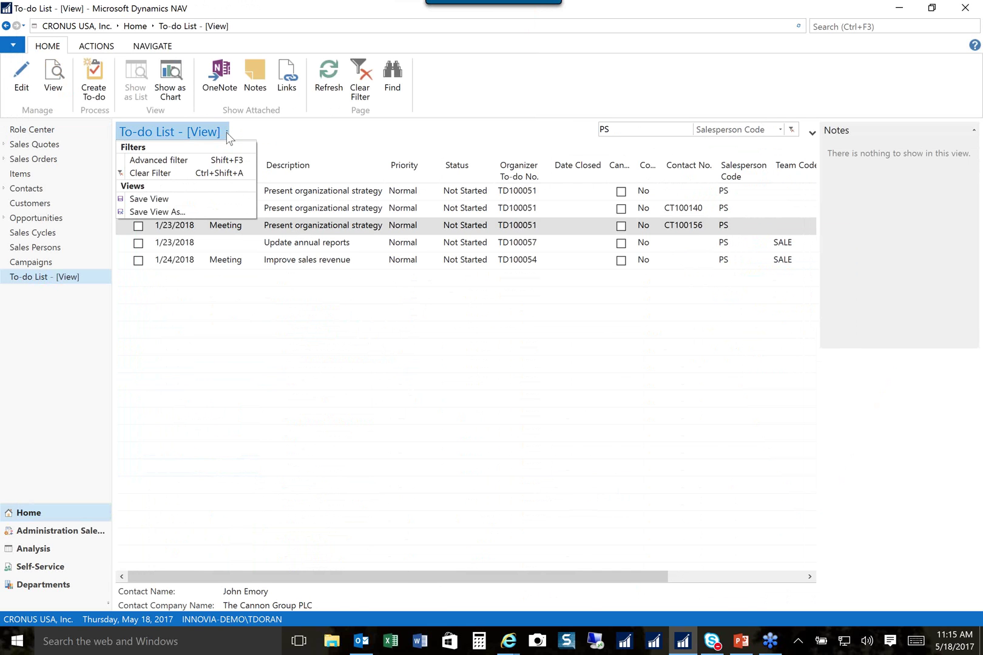
{"action": "left_click", "coordinate": [173, 212]}
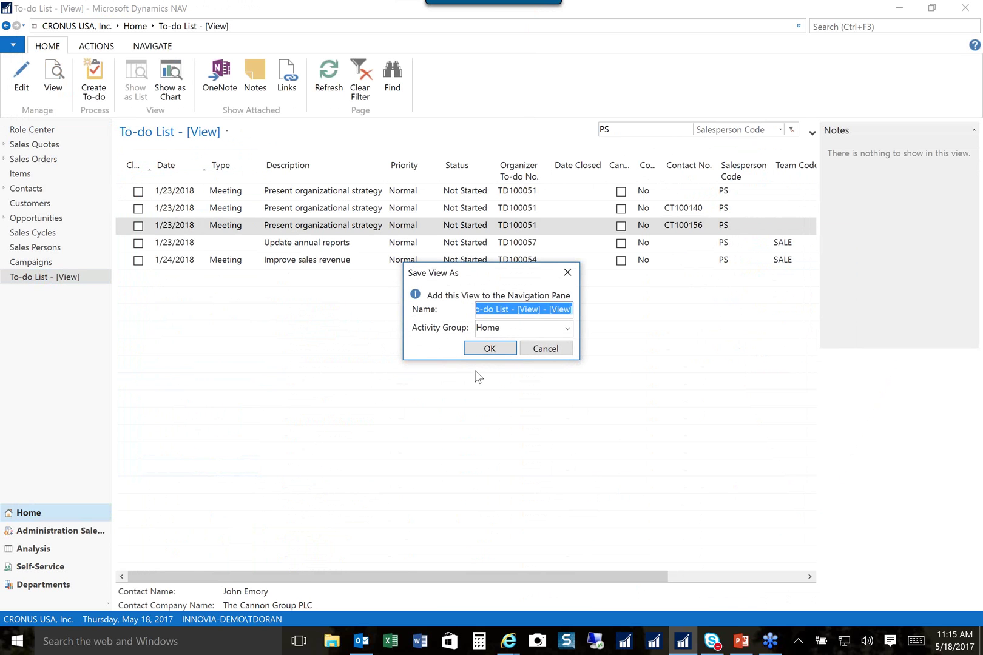
{"action": "type", "text": "Peter"}
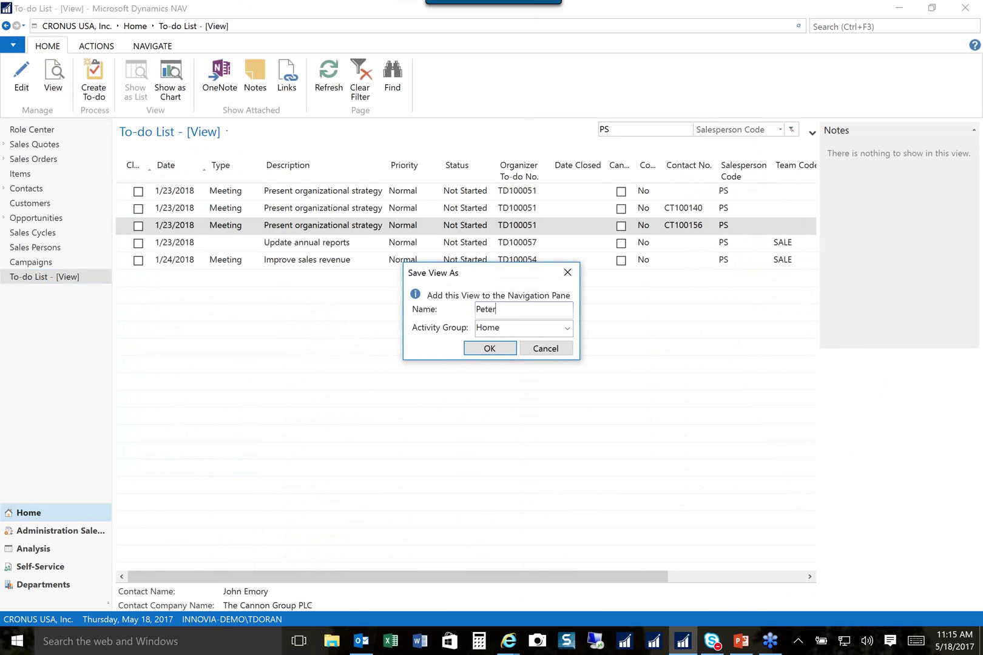
{"action": "type", "text": " To Do"}
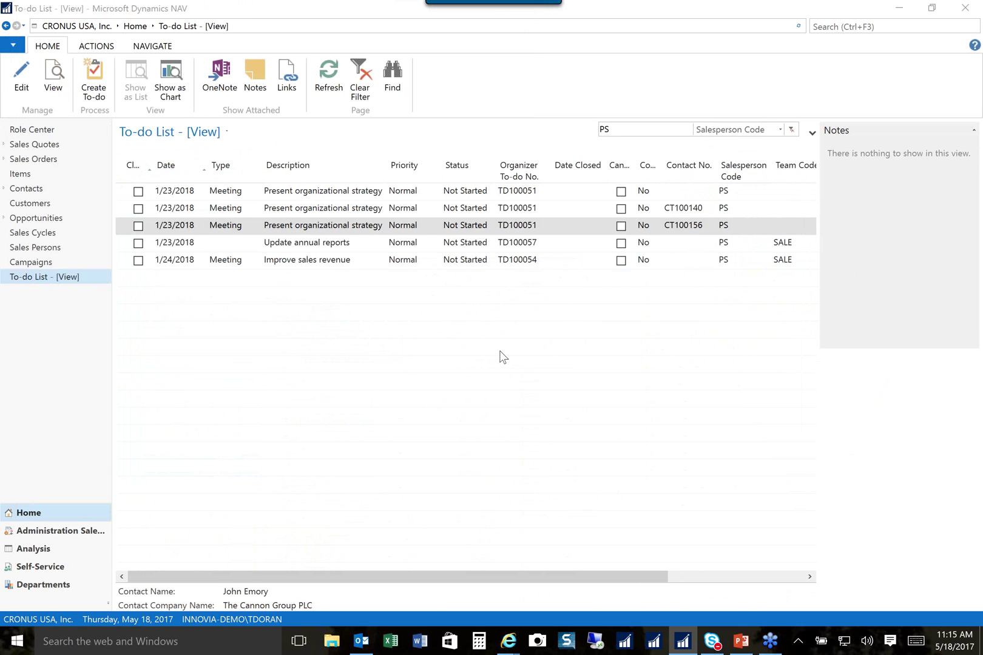
{"action": "left_click", "coordinate": [546, 336]}
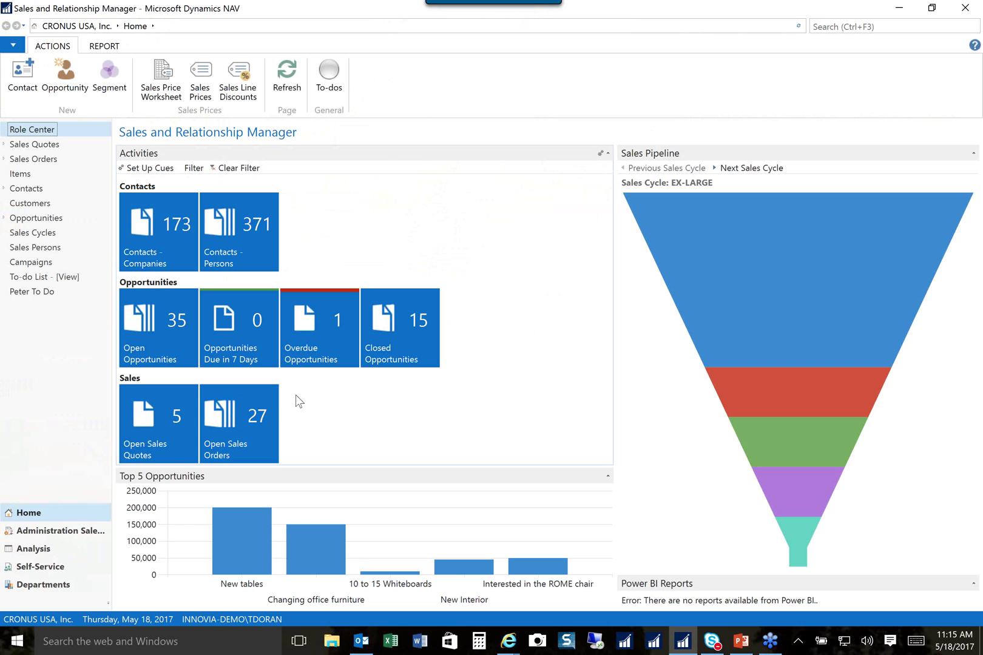
- Compare the saved salesperson to-do view with the unfiltered To-do List, and return to the Role Center
{"action": "left_click", "coordinate": [45, 296]}
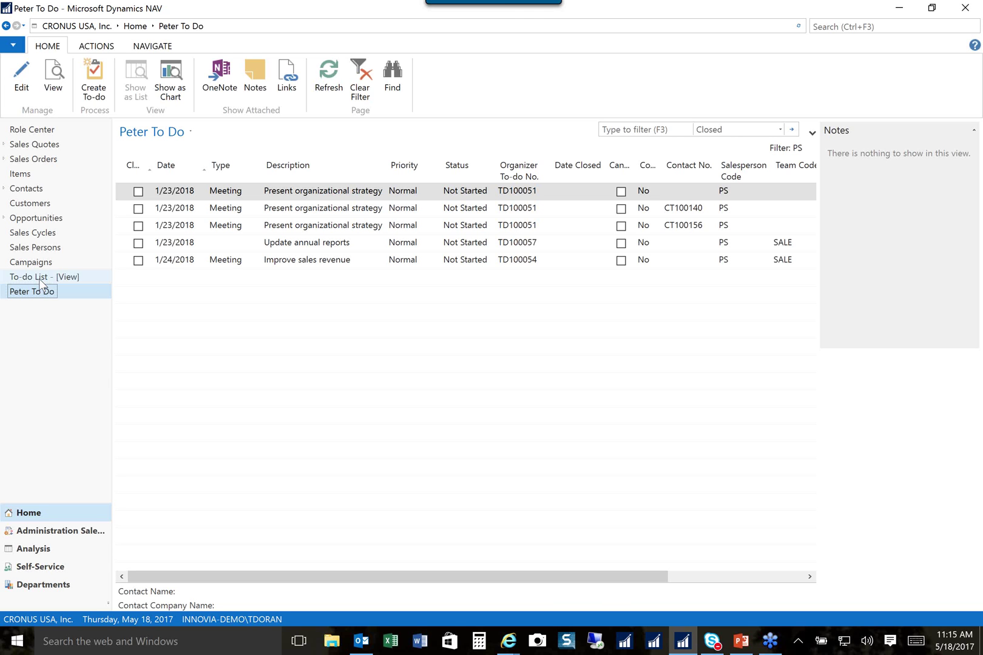
{"action": "left_click", "coordinate": [40, 277]}
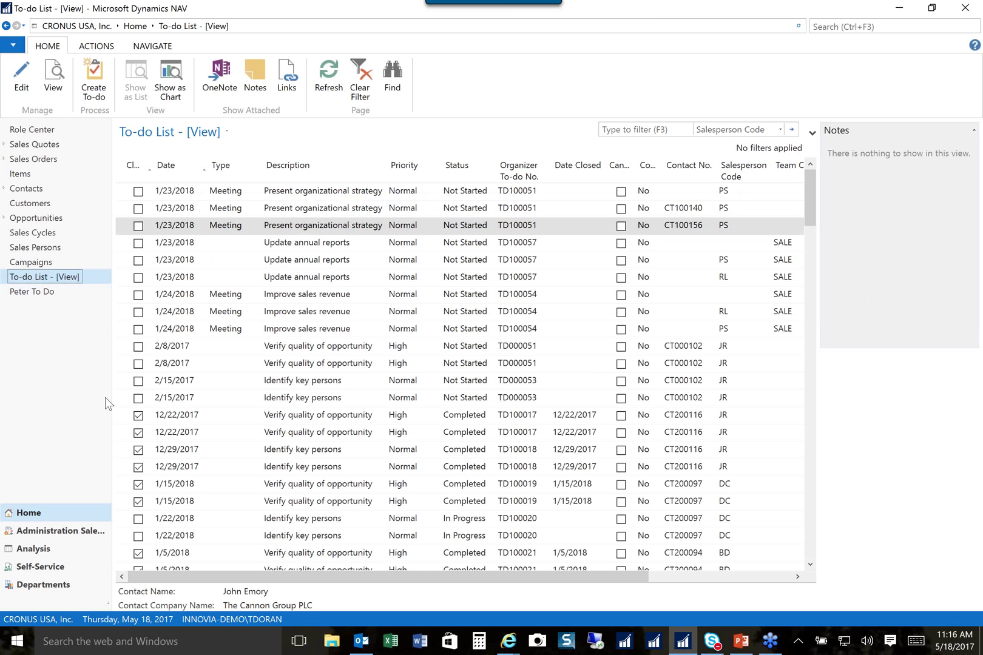
{"action": "left_click", "coordinate": [31, 130]}
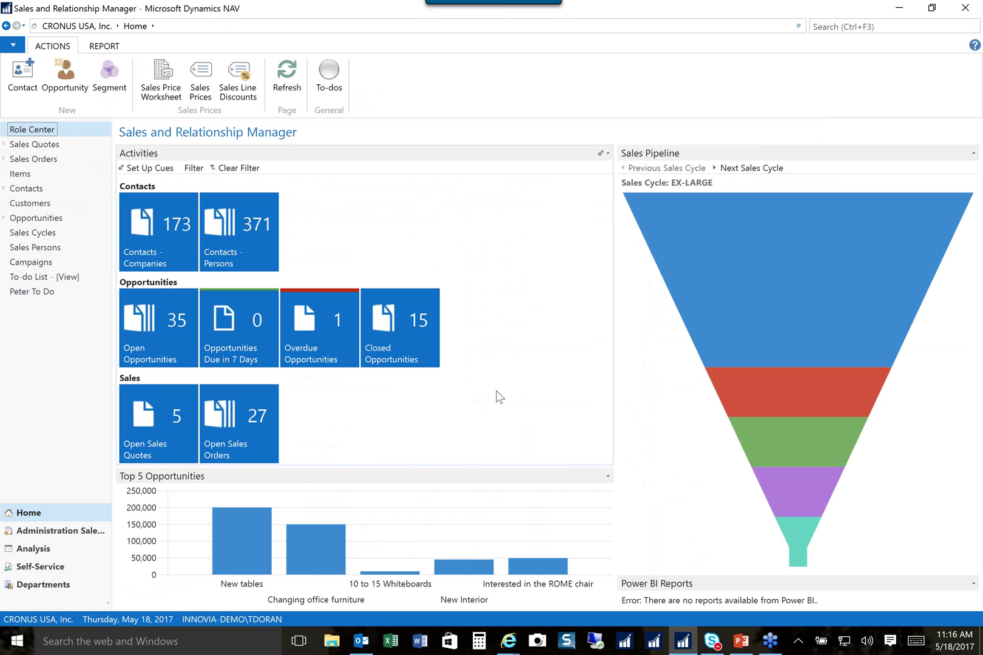
{"action": "mouse_move", "coordinate": [752, 300]}
- Examine the stages of the EX-LARGE sales cycle in an enlarged window, close it, and open the Campaigns list
{"action": "left_click", "coordinate": [32, 233]}
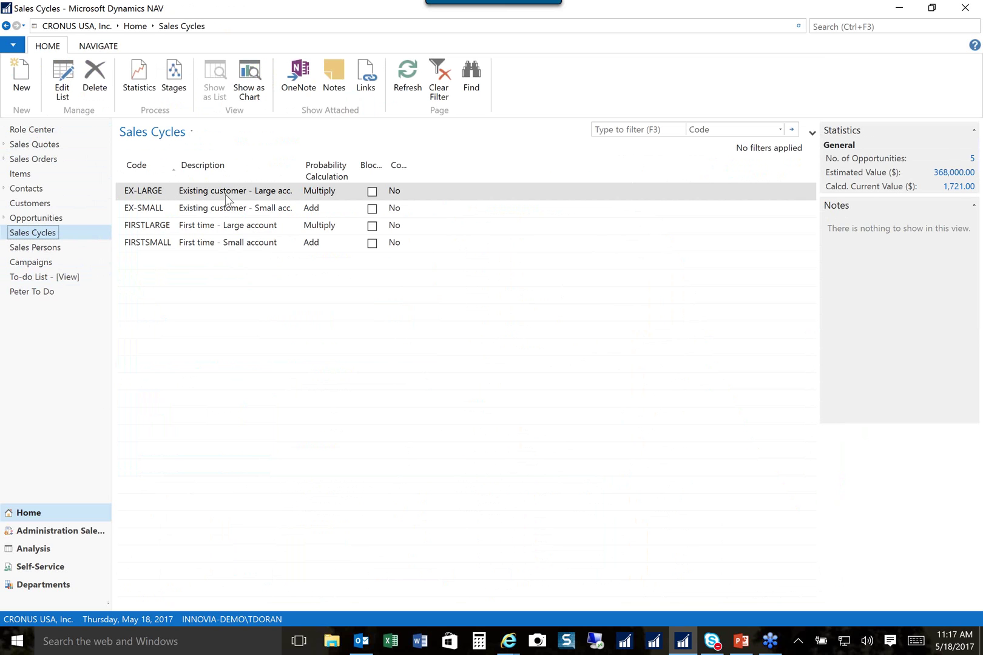
{"action": "left_click", "coordinate": [175, 90]}
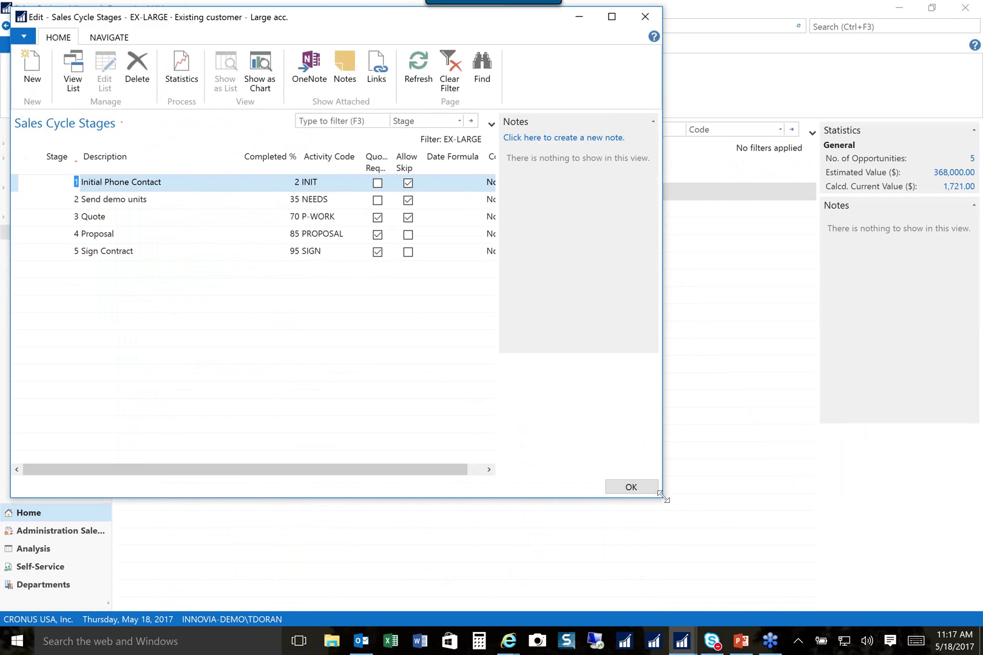
{"action": "left_click_drag", "start_coordinate": [661, 497], "coordinate": [757, 538]}
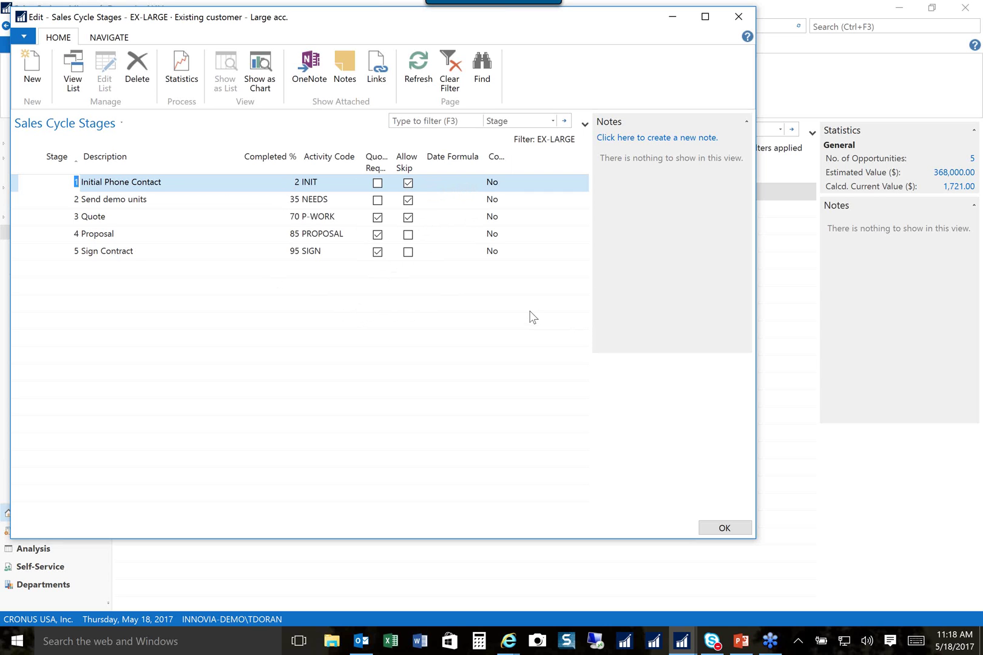
{"action": "left_click", "coordinate": [739, 17]}
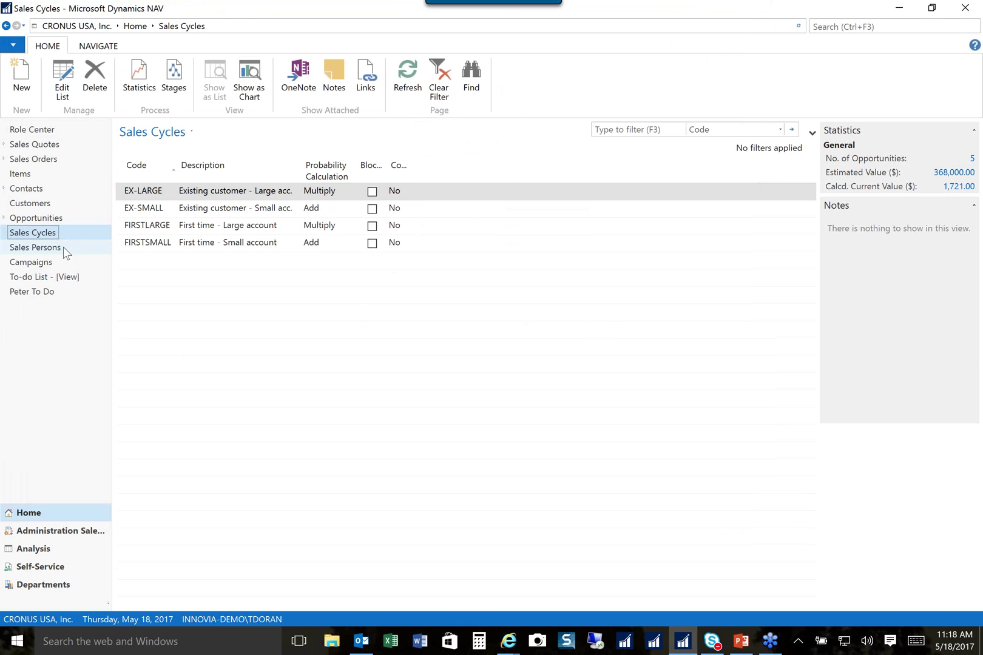
{"action": "left_click", "coordinate": [35, 263]}
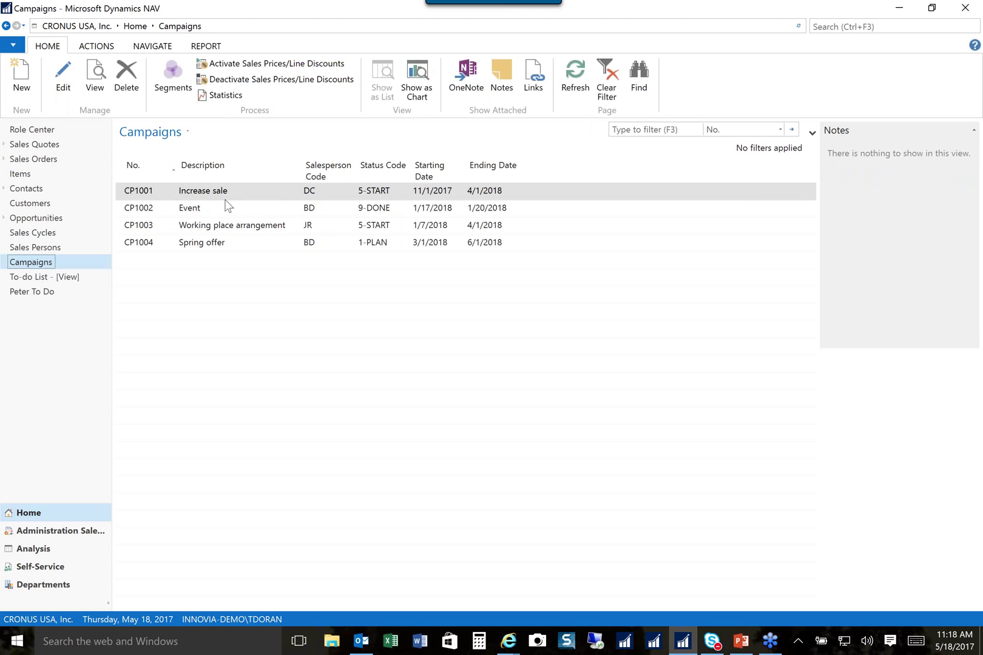
{"action": "left_click", "coordinate": [864, 26]}
{"action": "type", "text": "pri"}
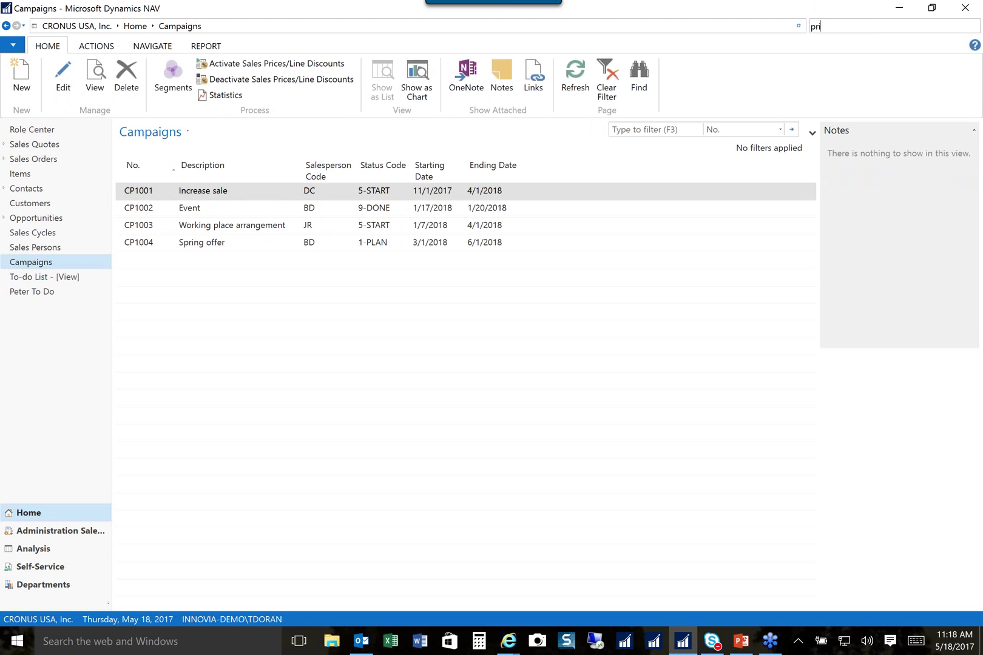
{"action": "key", "text": "BackSpace"}
{"action": "type", "text": "of"}
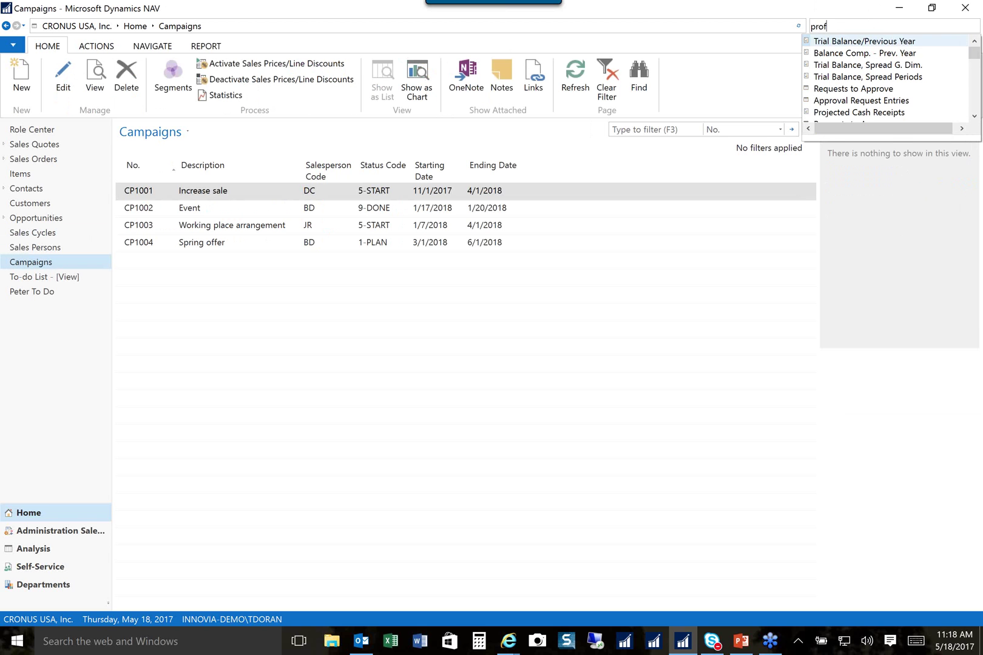
{"action": "type", "text": "i"}
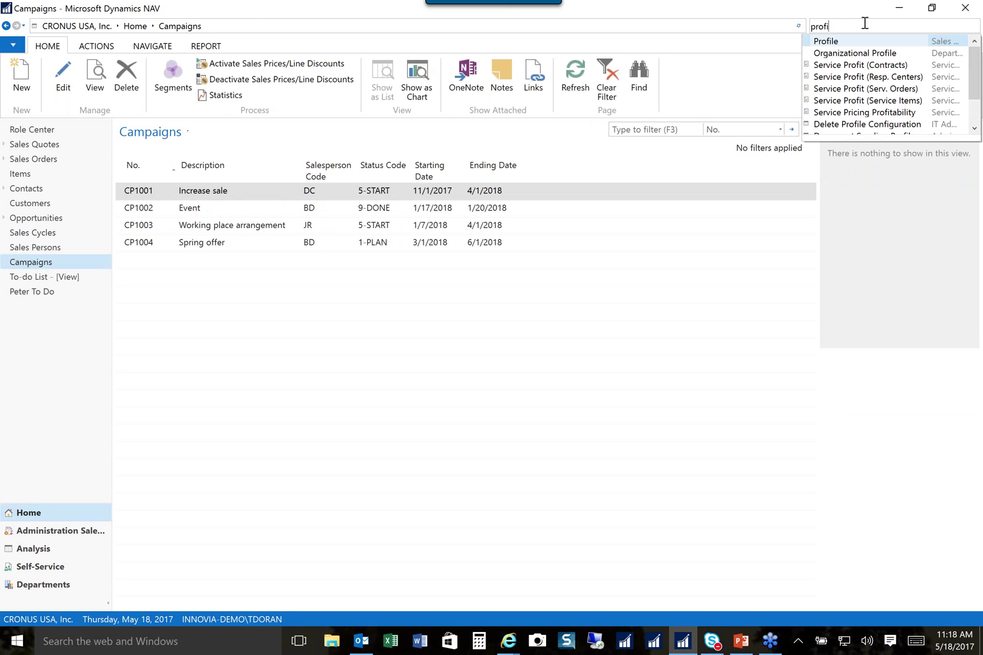
- Search for Questionnaire Setup, open it in an enlarged window, and examine the questions and answers of the COMPANY questionnaire
{"action": "left_click_drag", "start_coordinate": [860, 24], "coordinate": [801, 36]}
{"action": "type", "text": "quest"}
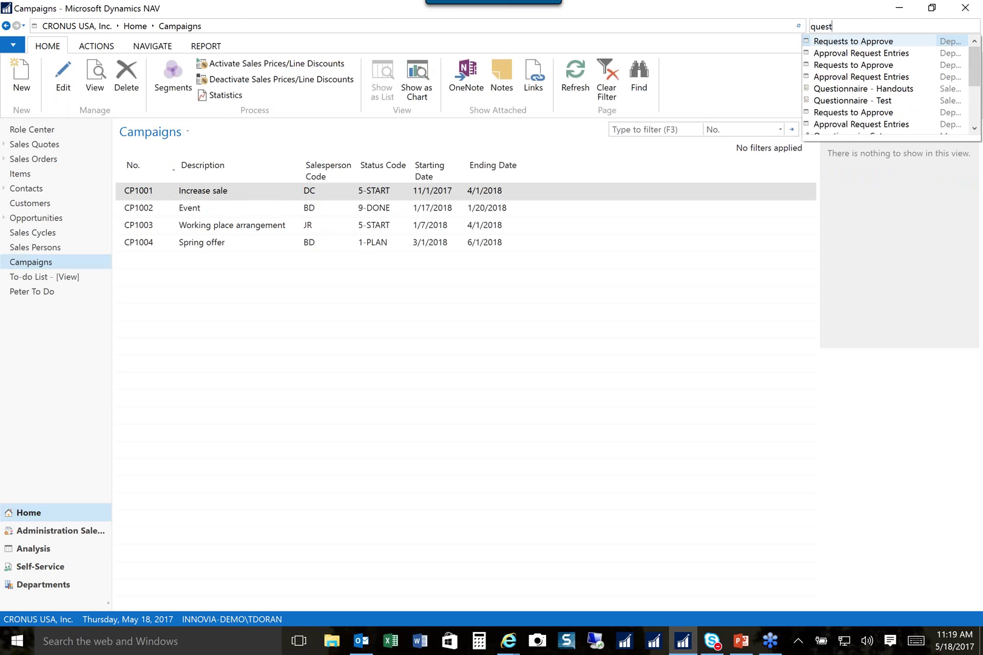
{"action": "type", "text": "ion"}
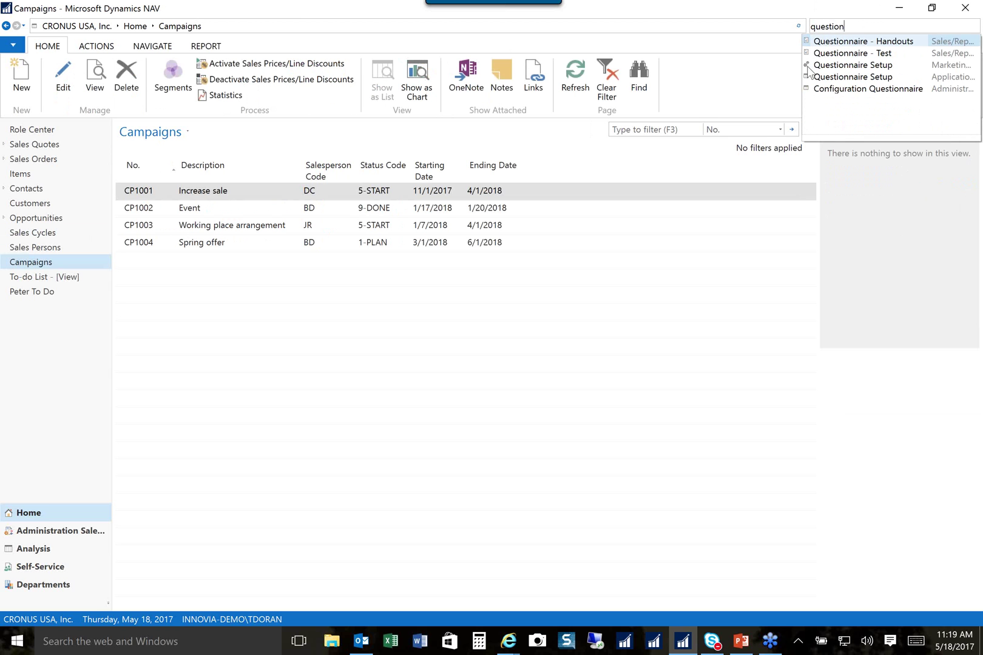
{"action": "left_click", "coordinate": [838, 65]}
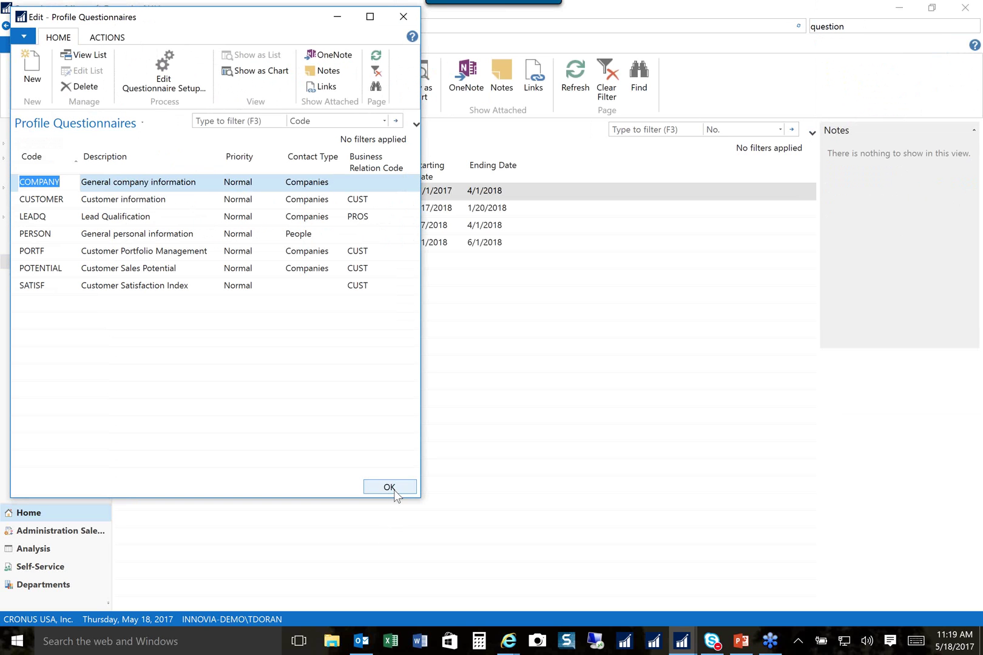
{"action": "left_click_drag", "start_coordinate": [420, 498], "coordinate": [717, 581]}
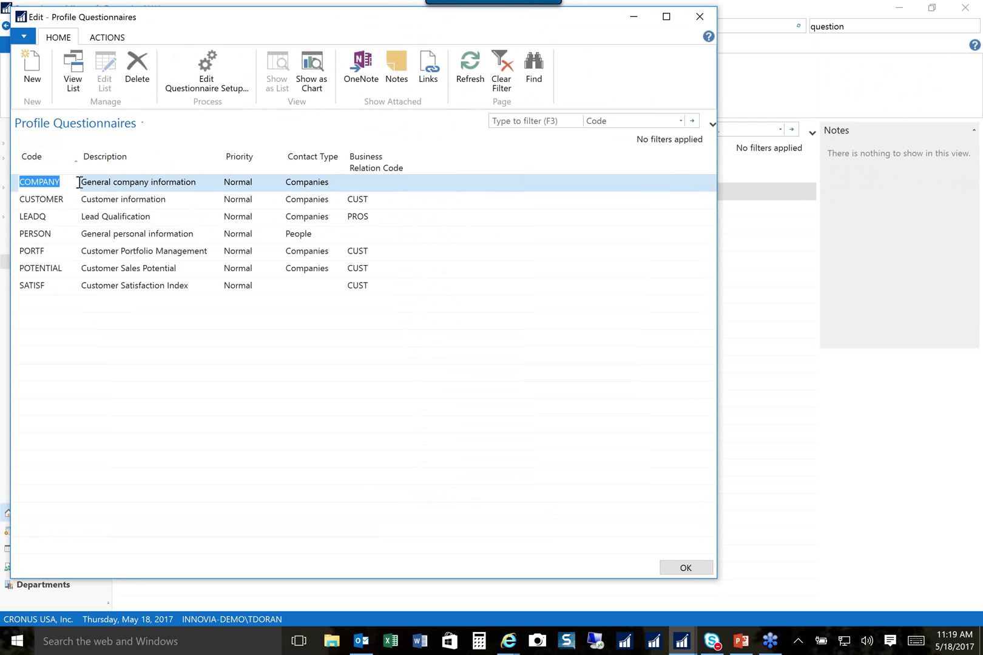
{"action": "left_click", "coordinate": [211, 81]}
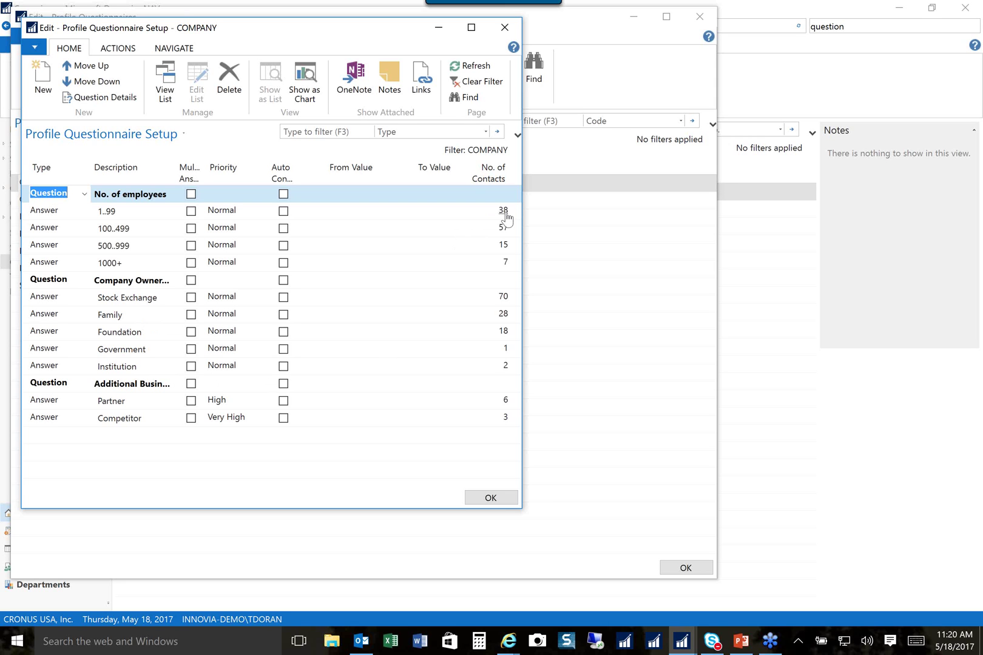
{"action": "left_click", "coordinate": [502, 27]}
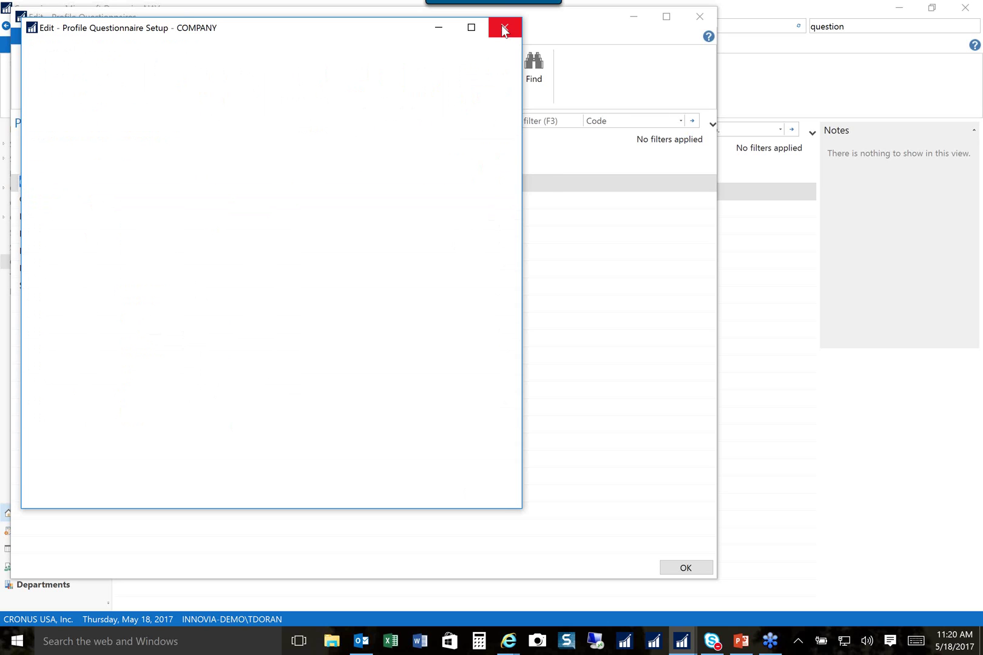
- Examine the question setup of the PERSON questionnaire in an enlarged window, and return to the Campaigns list
{"action": "left_click", "coordinate": [46, 237]}
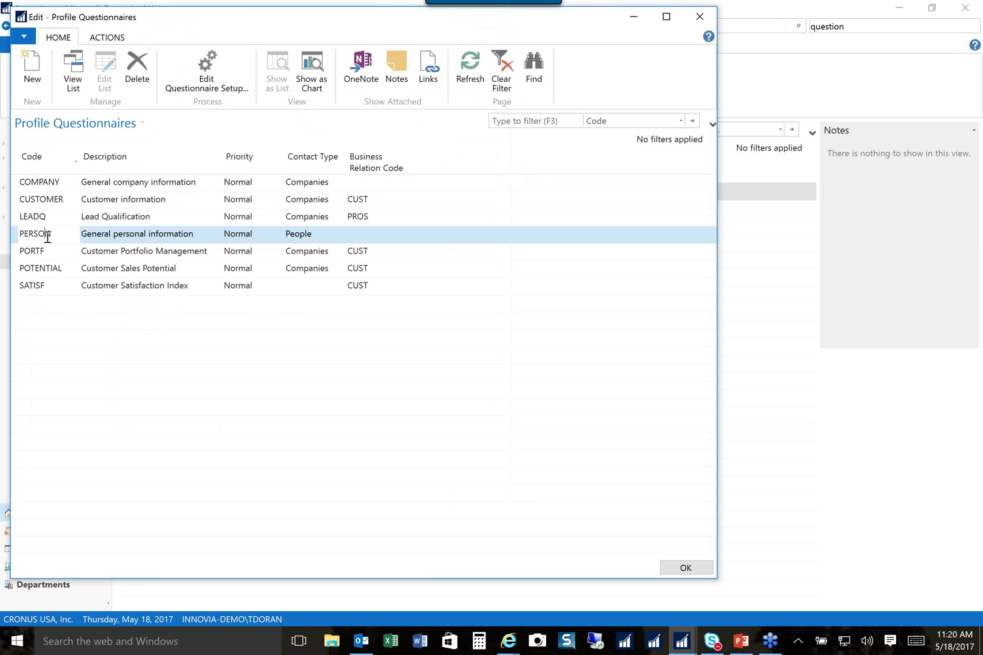
{"action": "left_click", "coordinate": [206, 65]}
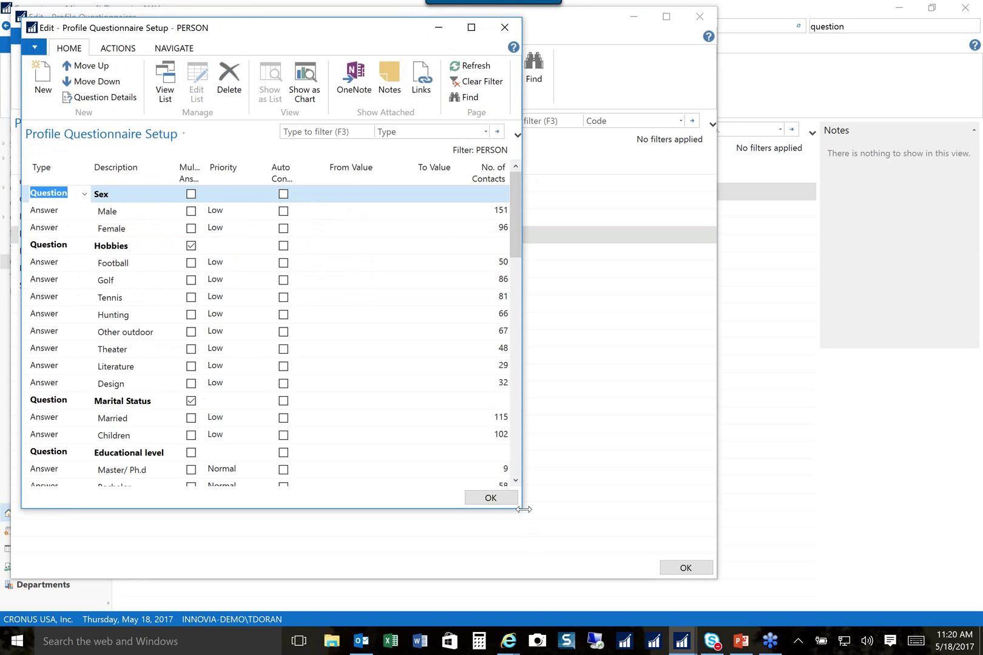
{"action": "left_click_drag", "start_coordinate": [522, 510], "coordinate": [843, 584]}
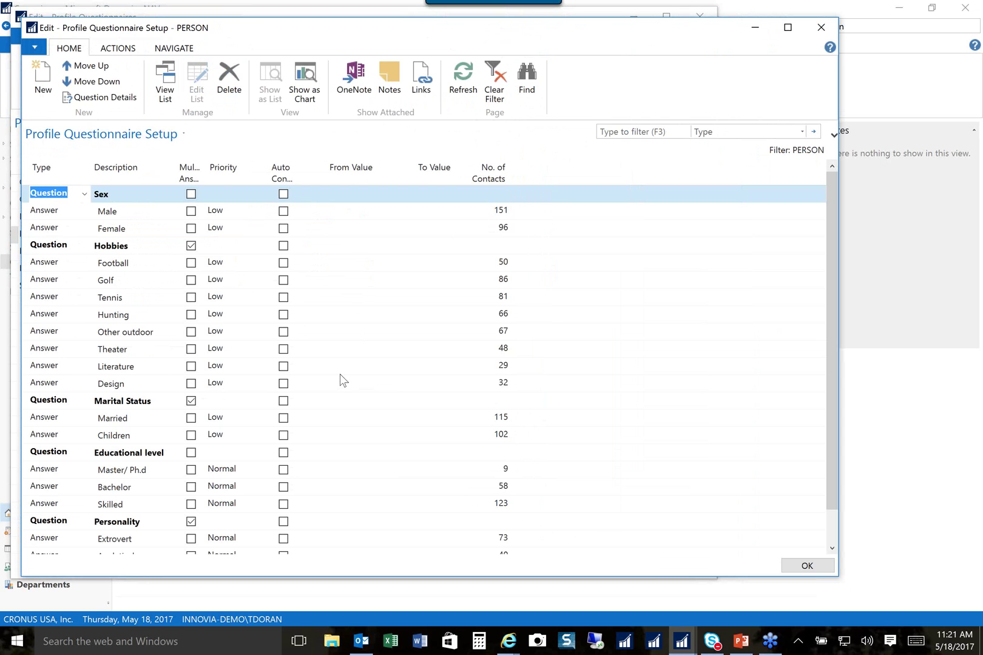
{"action": "left_click", "coordinate": [821, 34]}
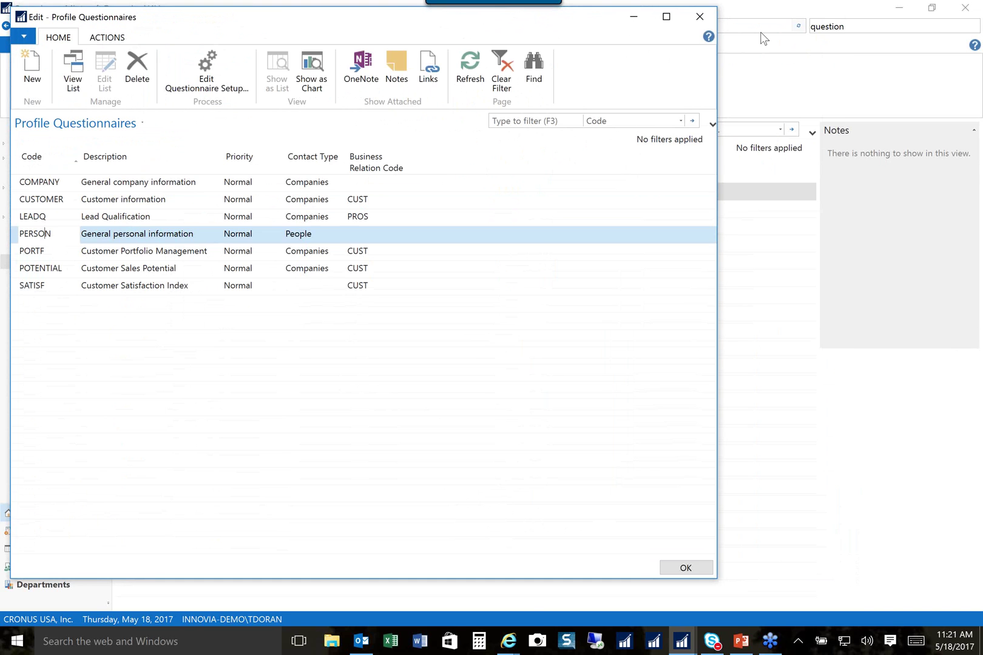
{"action": "left_click", "coordinate": [699, 20]}
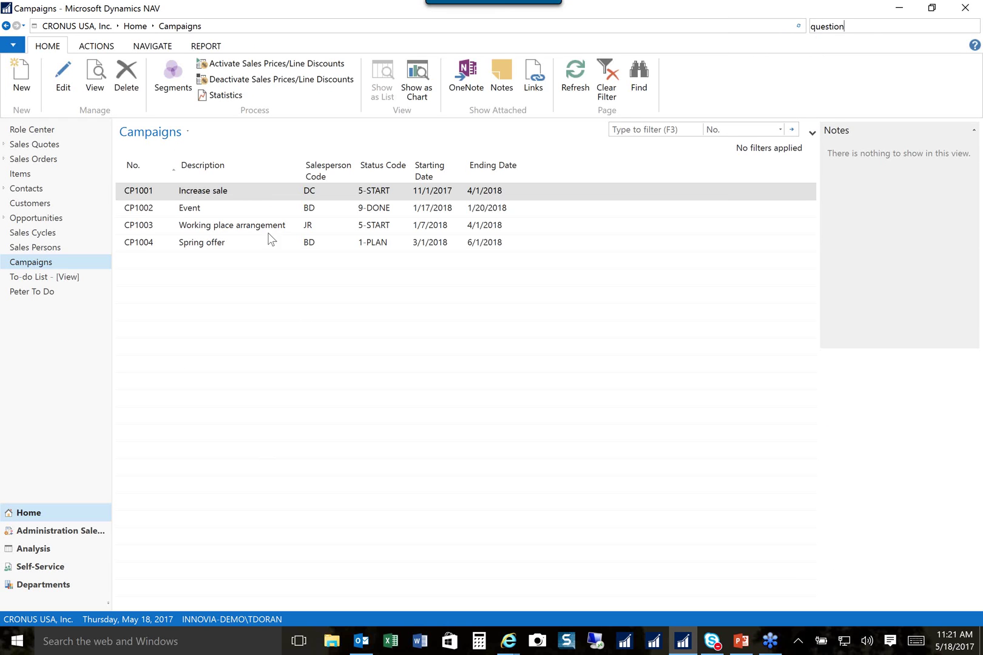
- Open the segment of the Increase sale campaign CP1001 for editing and enlarge its window
{"action": "left_click", "coordinate": [232, 192]}
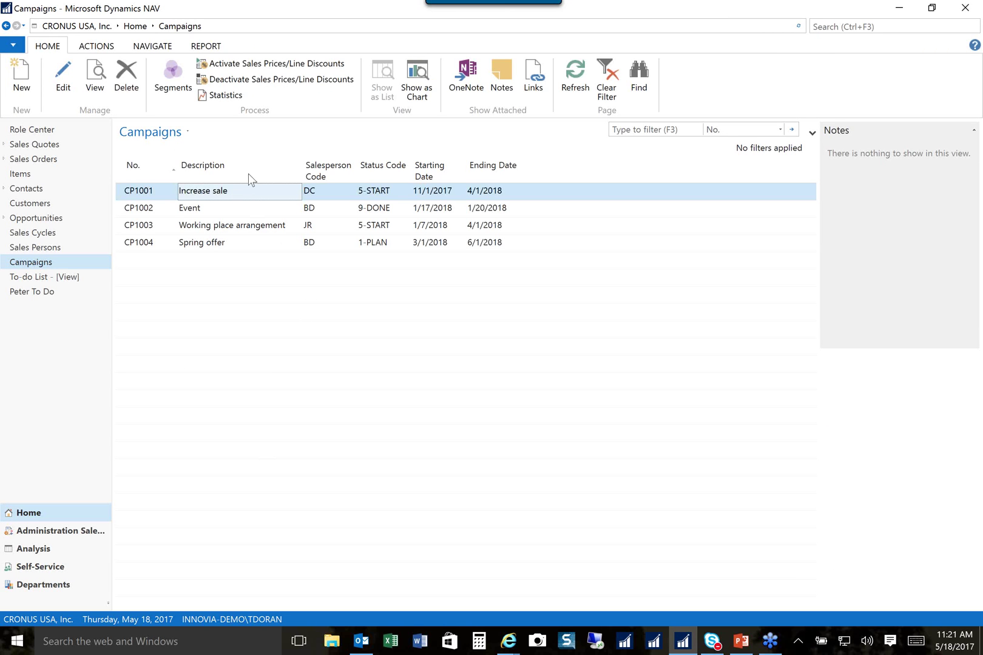
{"action": "left_click", "coordinate": [176, 85]}
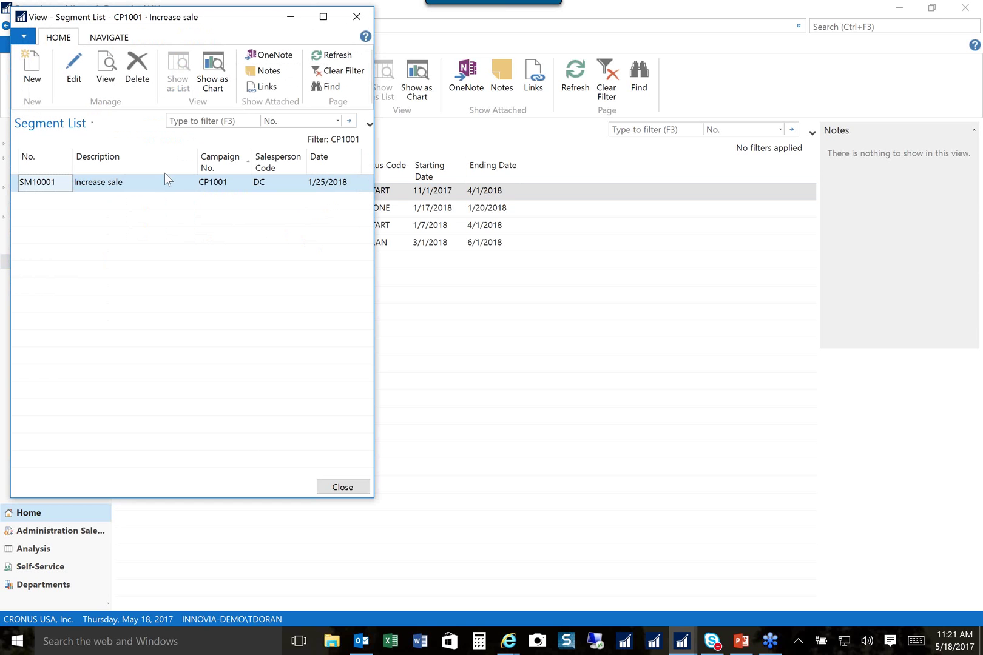
{"action": "left_click", "coordinate": [72, 76]}
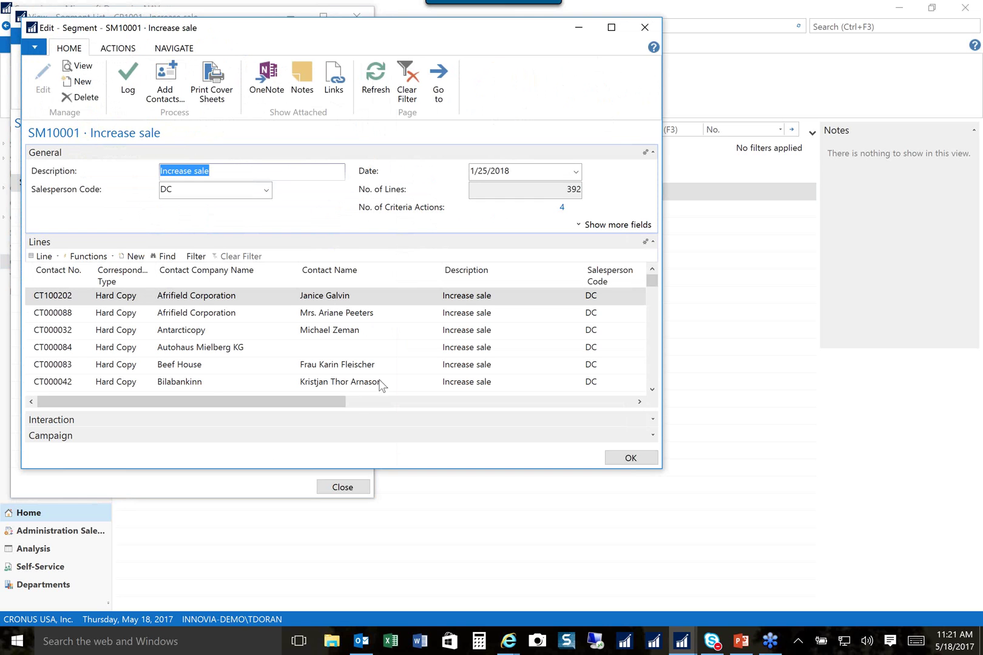
{"action": "left_click_drag", "start_coordinate": [659, 468], "coordinate": [771, 523]}
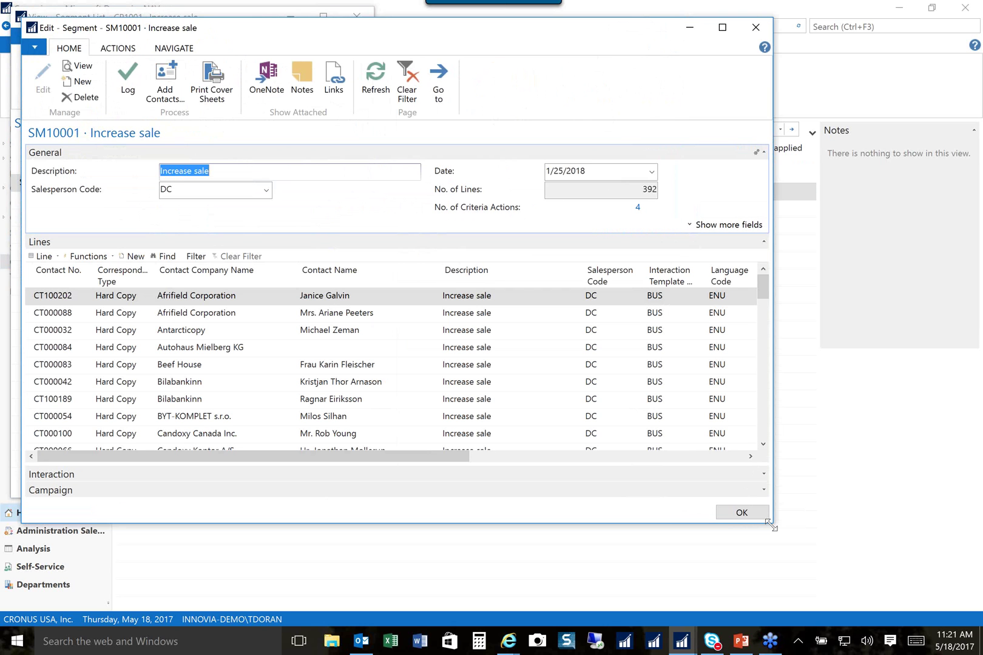
- Review the segment's Add Contacts criteria, including Contact Profile Answer and Value Entry, cancel, and return to the Campaigns list
{"action": "left_click", "coordinate": [175, 97]}
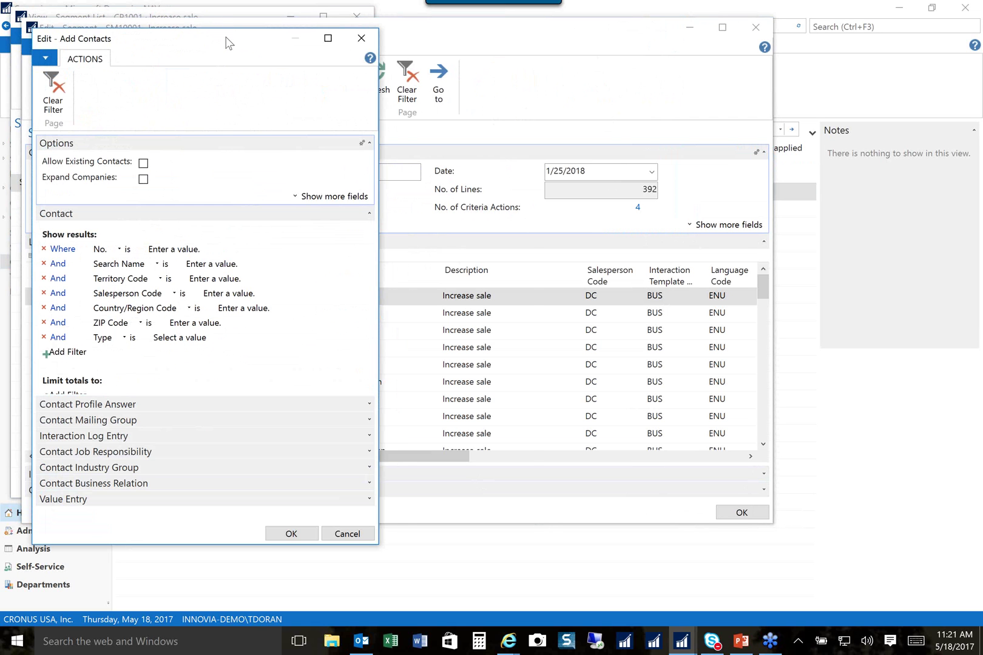
{"action": "left_click_drag", "start_coordinate": [226, 42], "coordinate": [367, 46]}
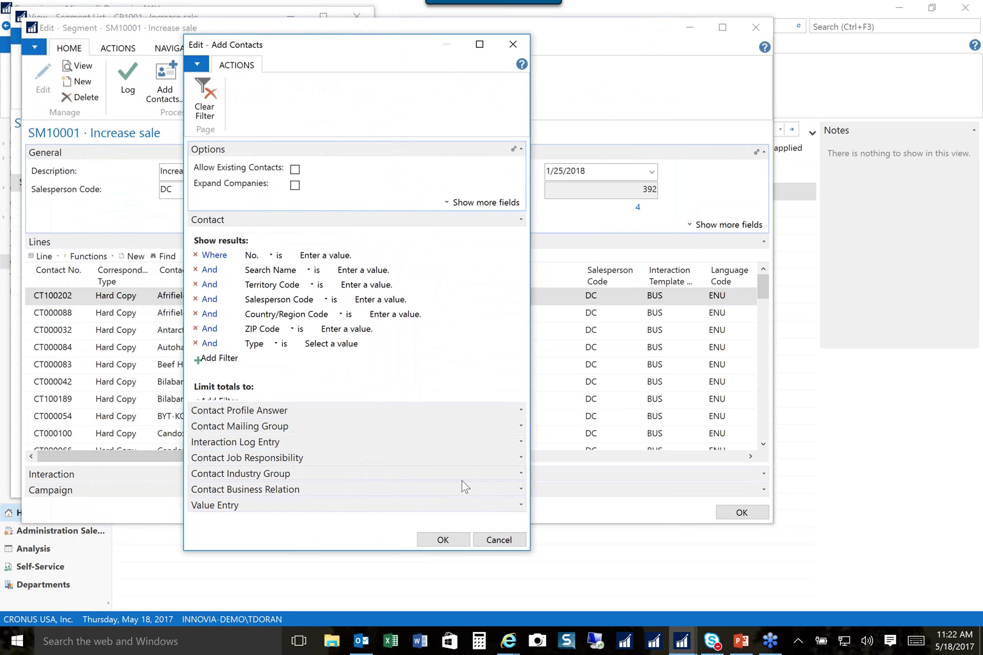
{"action": "left_click", "coordinate": [522, 412]}
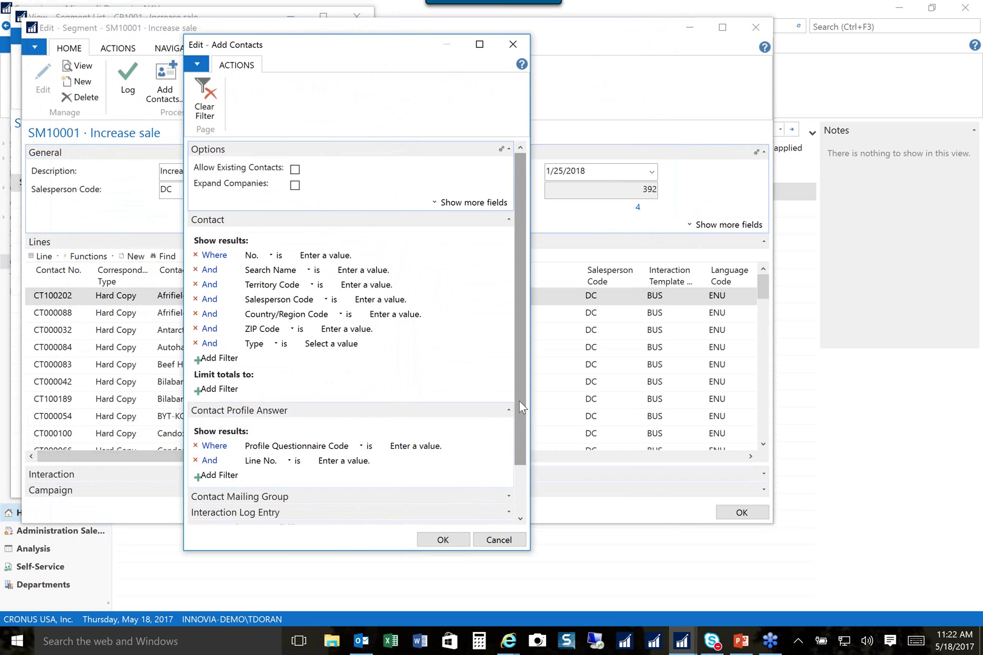
{"action": "left_click_drag", "start_coordinate": [519, 400], "coordinate": [517, 460]}
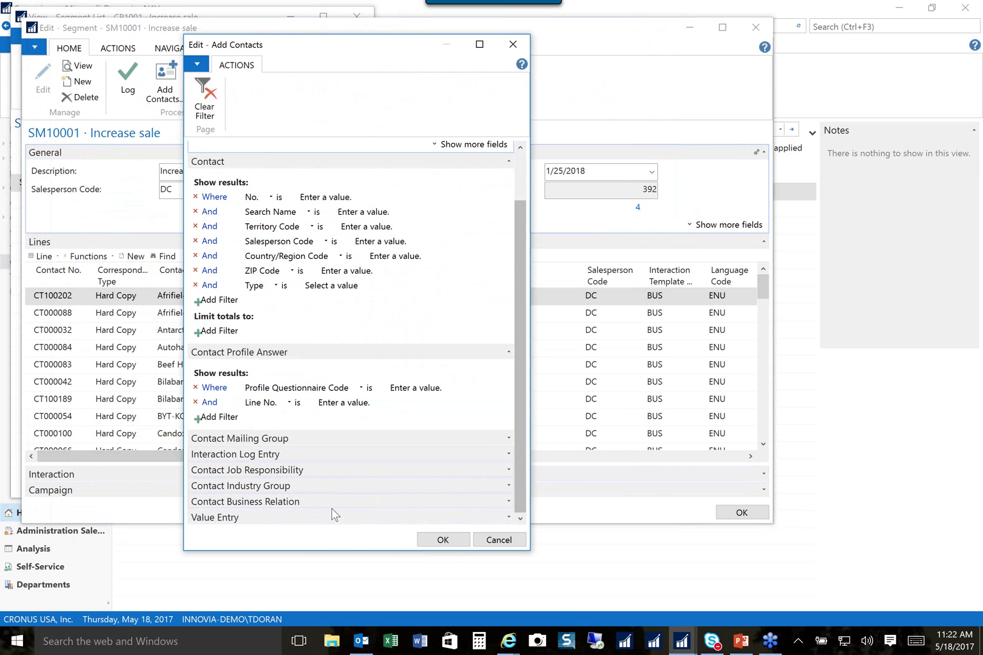
{"action": "left_click", "coordinate": [509, 517]}
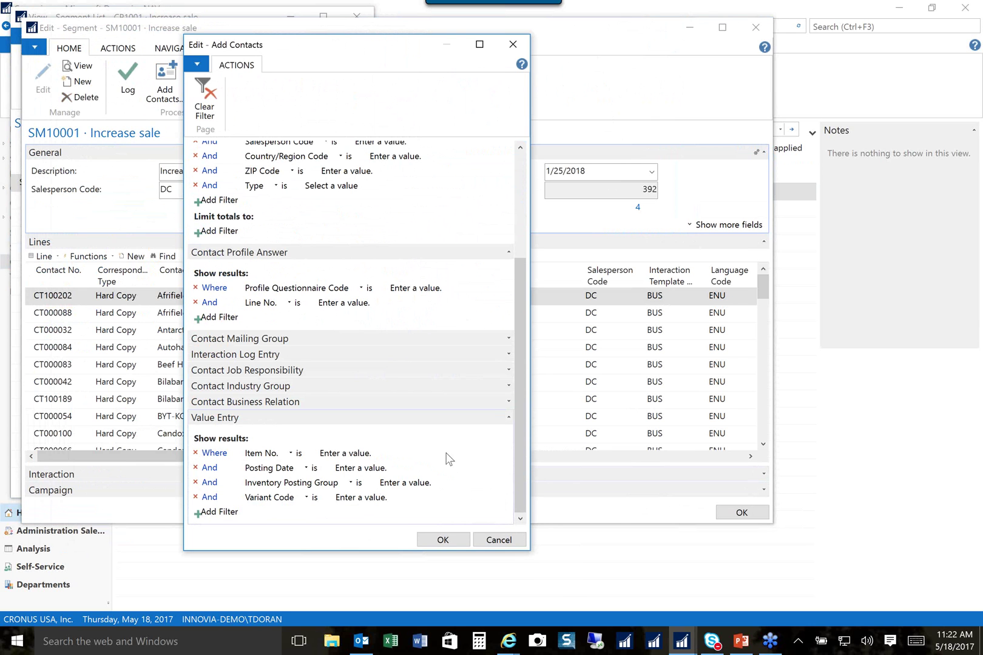
{"action": "left_click", "coordinate": [499, 540]}
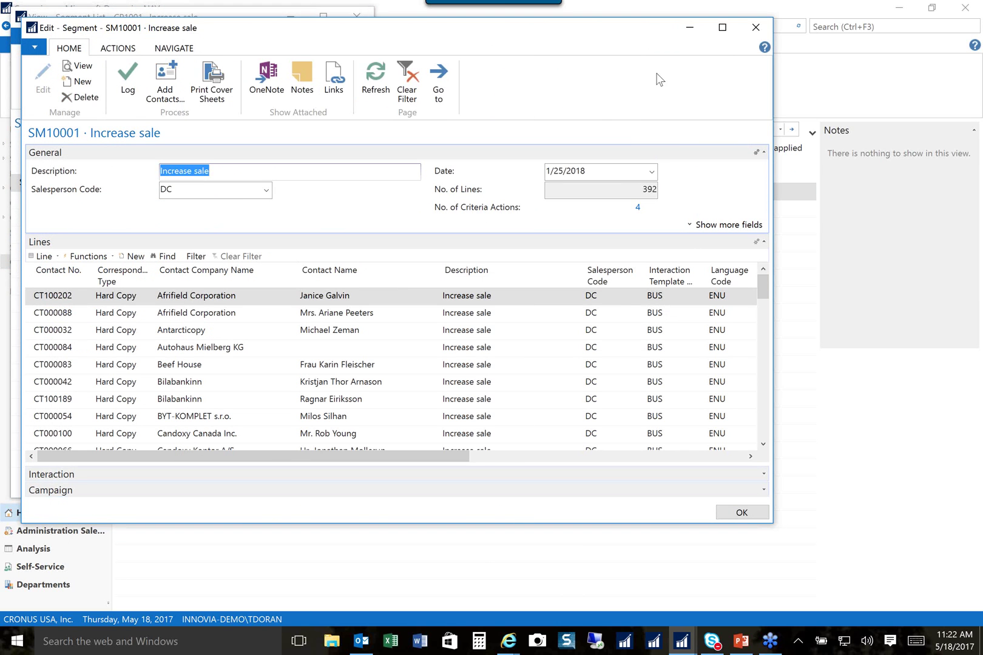
{"action": "left_click", "coordinate": [758, 28]}
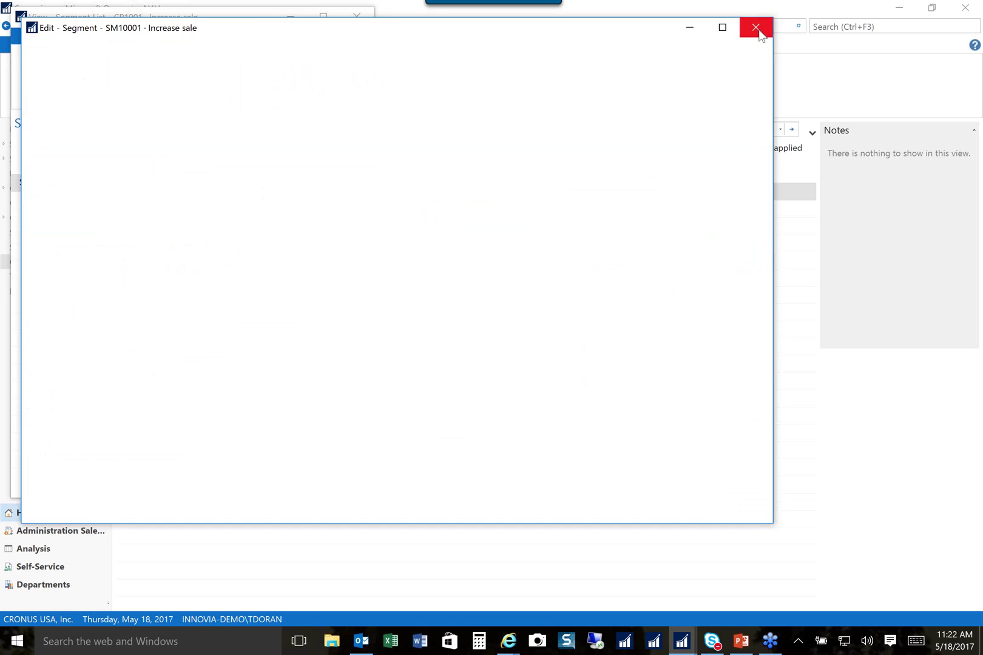
{"action": "left_click", "coordinate": [355, 17]}
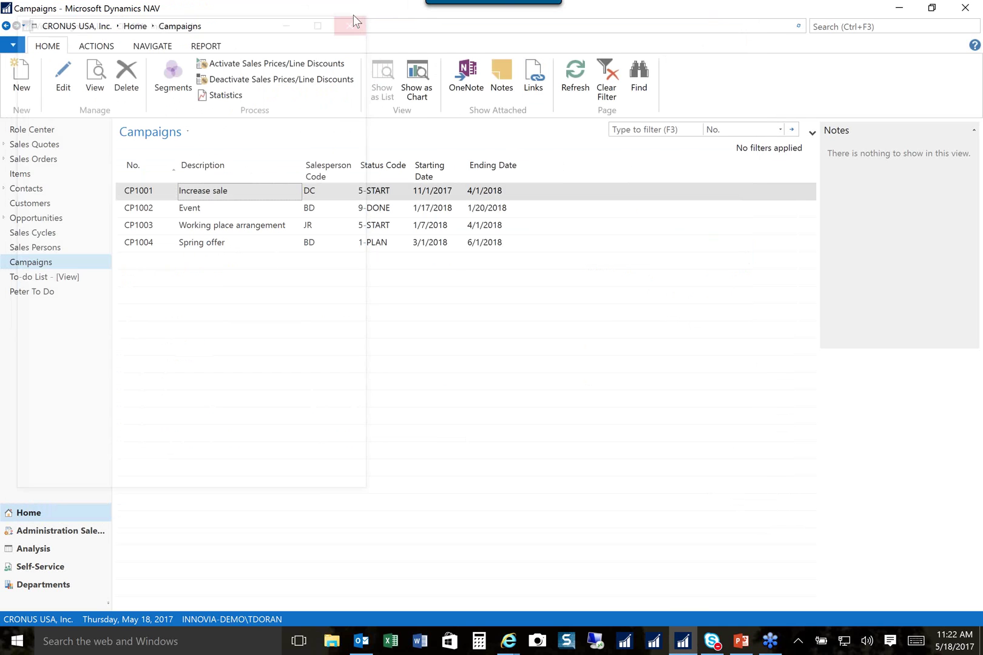
- View the statistics of campaign CP1001 and the opportunity entries behind its number of opportunities, and close both windows
{"action": "left_click", "coordinate": [226, 96]}
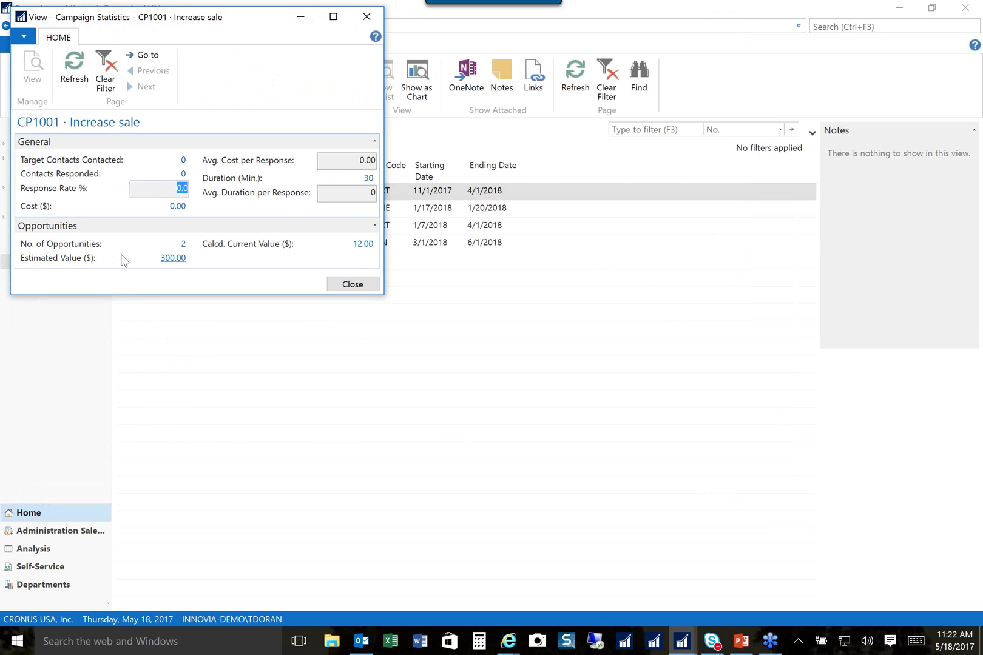
{"action": "left_click", "coordinate": [183, 245]}
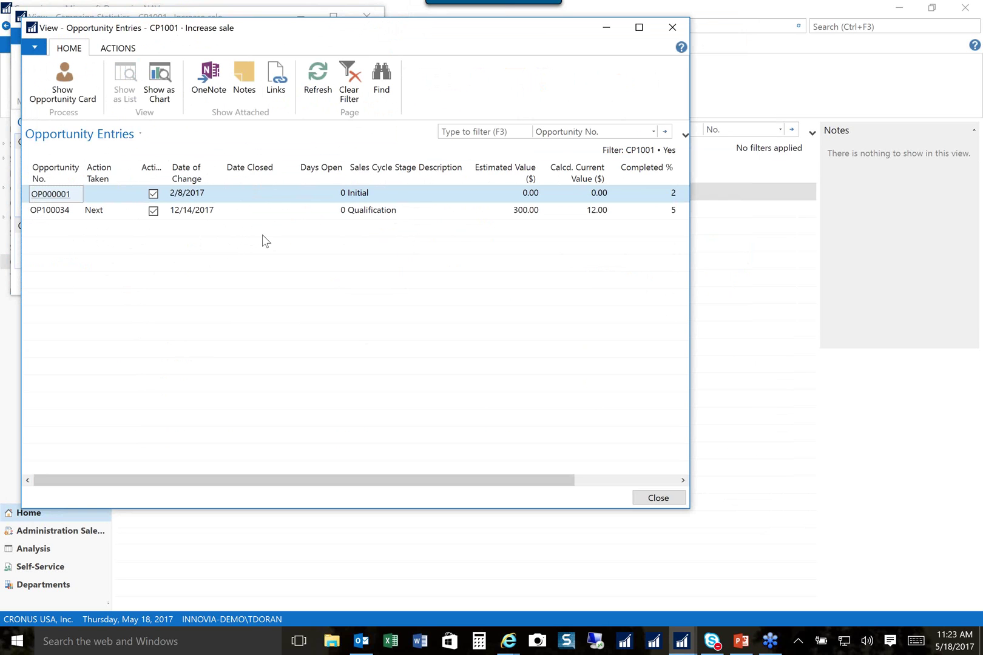
{"action": "left_click", "coordinate": [668, 31]}
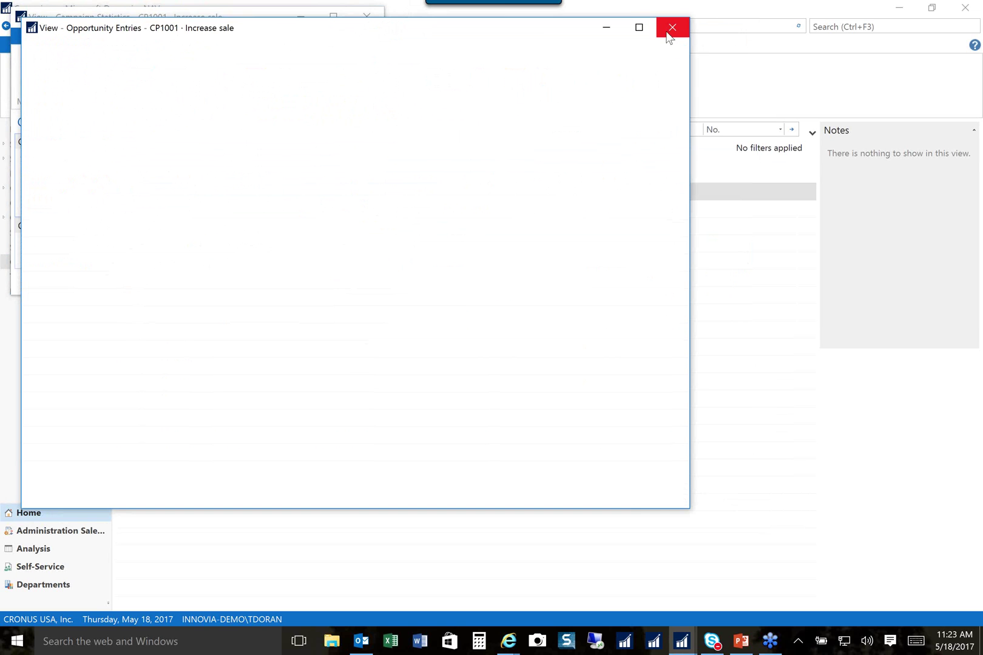
{"action": "left_click", "coordinate": [369, 18]}
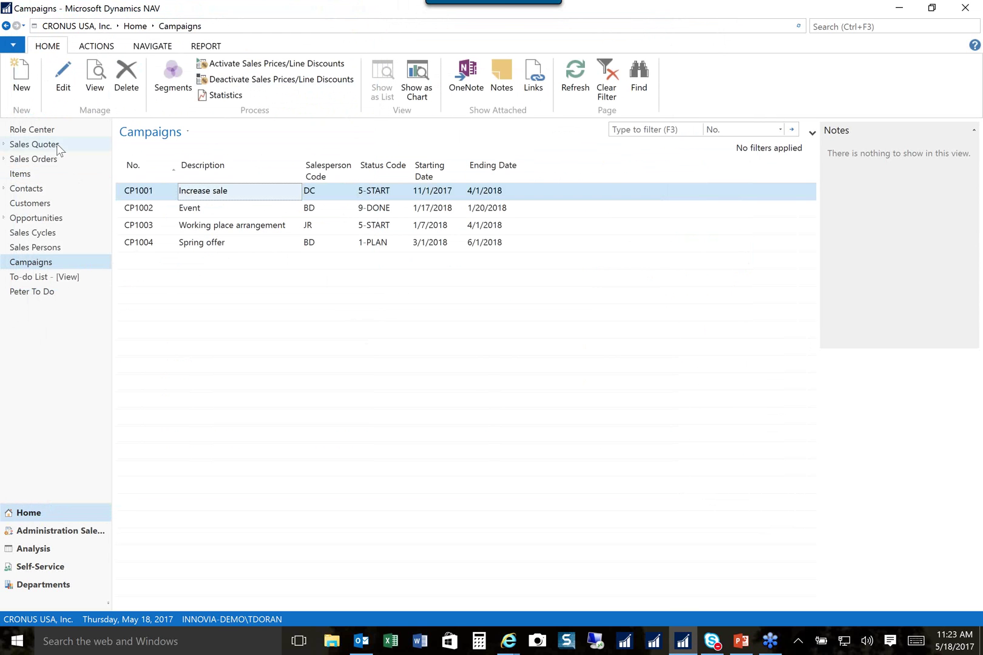
- Return to the Role Center, open the Items list, and open the item card of item 1000, Bicycle
{"action": "left_click", "coordinate": [37, 132]}
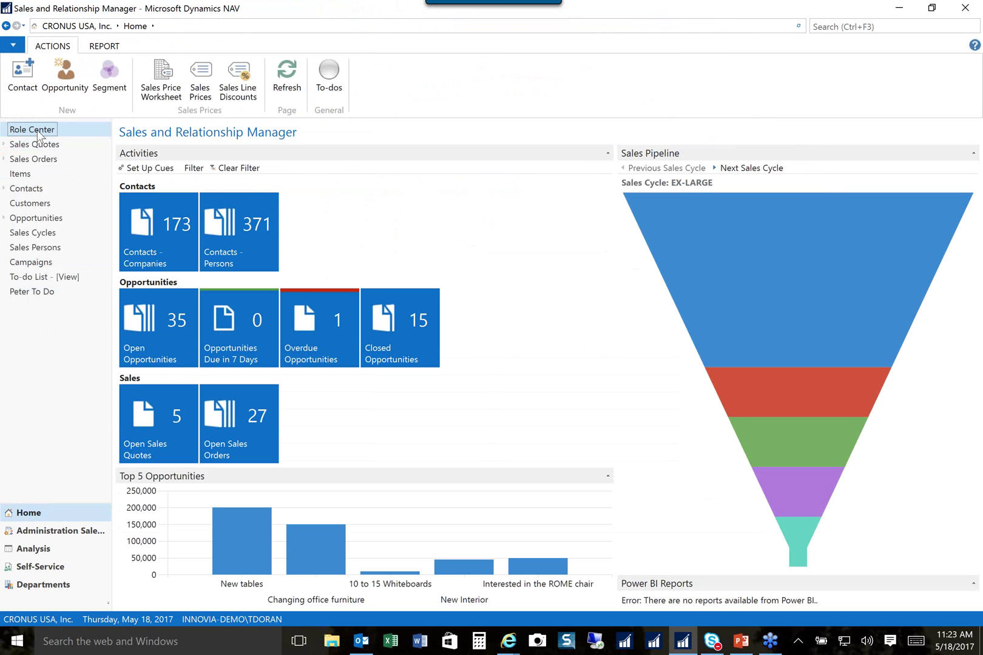
{"action": "left_click", "coordinate": [21, 174]}
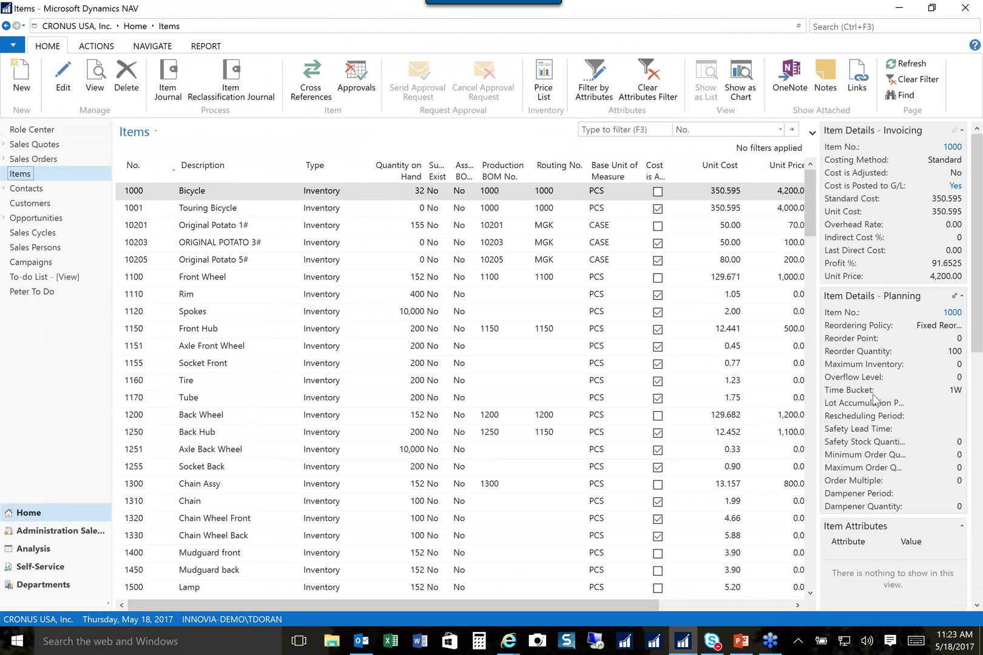
{"action": "mouse_move", "coordinate": [866, 268]}
{"action": "left_click", "coordinate": [952, 314]}
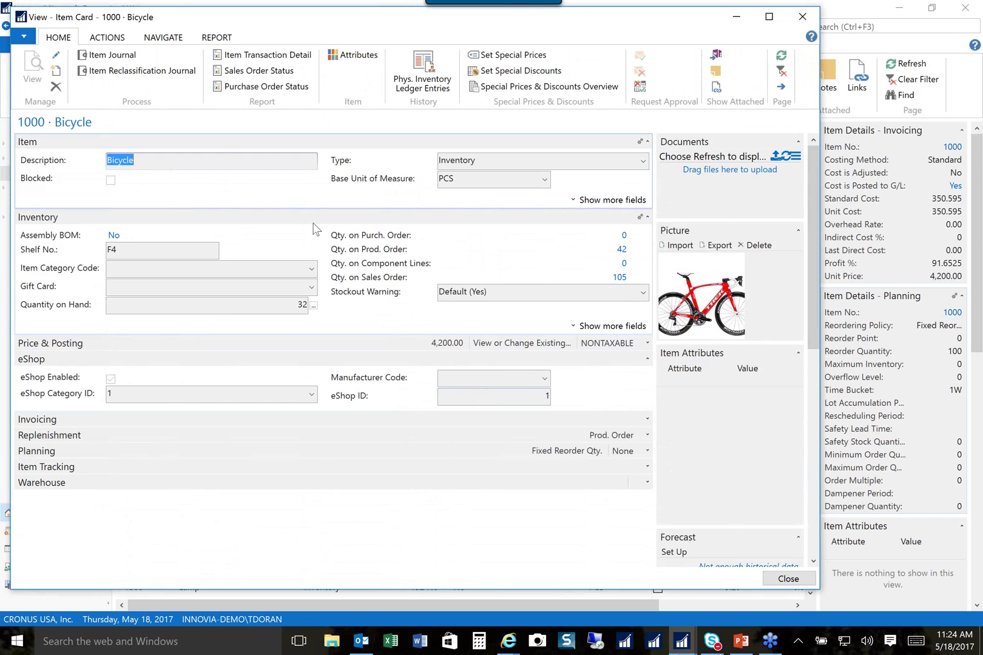
- View the Bicycle card's customization options, and expand and collapse the additional fields in its Item section
{"action": "left_click", "coordinate": [23, 35]}
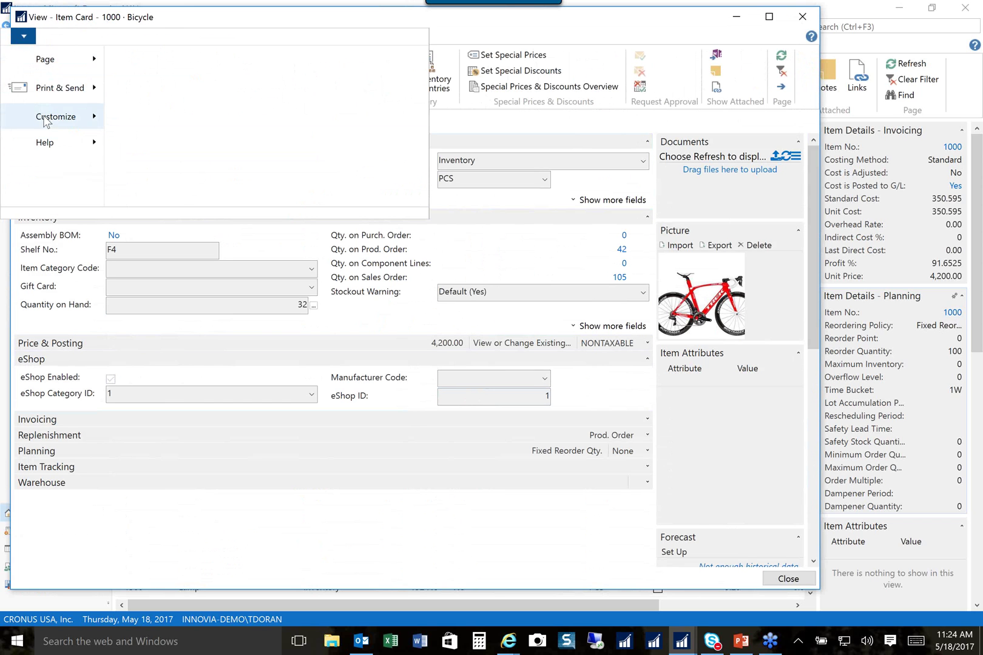
{"action": "mouse_move", "coordinate": [69, 124]}
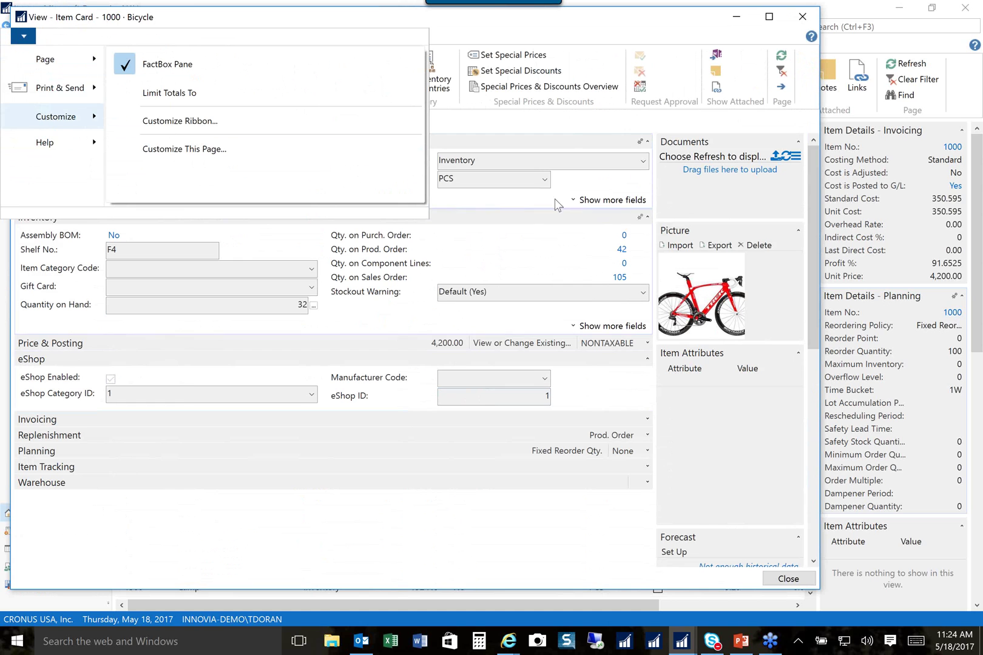
{"action": "left_click", "coordinate": [490, 201]}
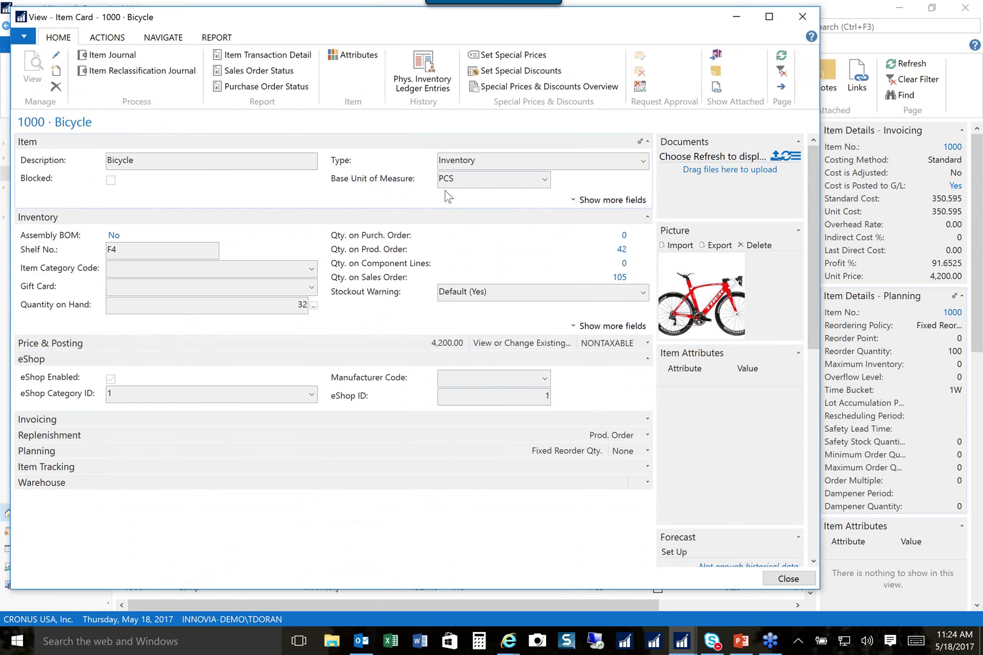
{"action": "left_click", "coordinate": [574, 200]}
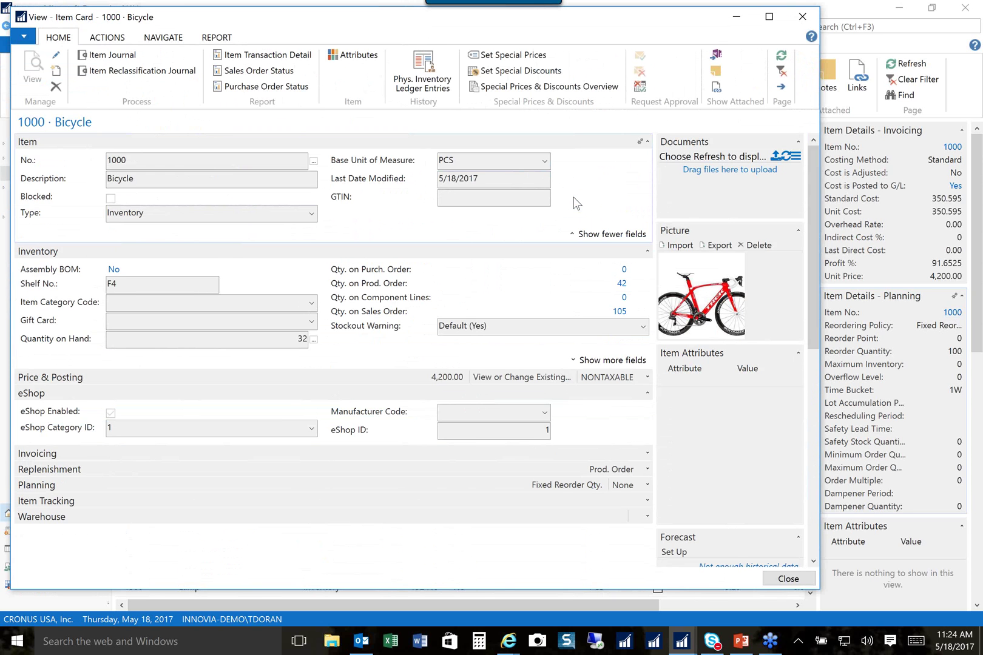
{"action": "left_click", "coordinate": [573, 236]}
{"action": "mouse_move", "coordinate": [366, 242]}
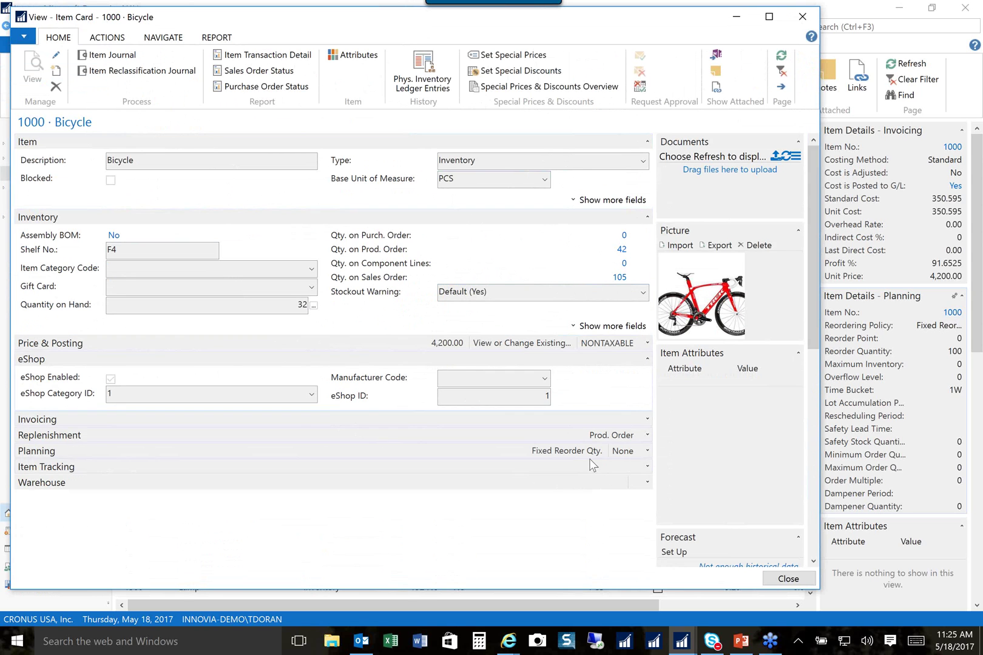
- Expand the Bicycle card's Replenishment section, open production BOM 1000 from the full BOM list, and enlarge its window
{"action": "left_click", "coordinate": [648, 435]}
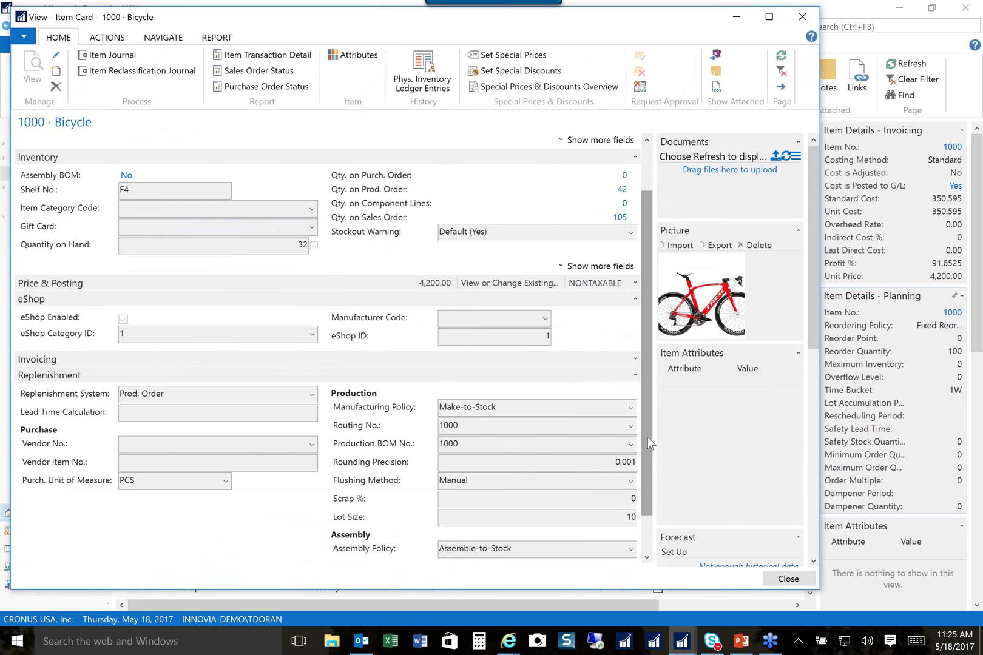
{"action": "left_click", "coordinate": [631, 446]}
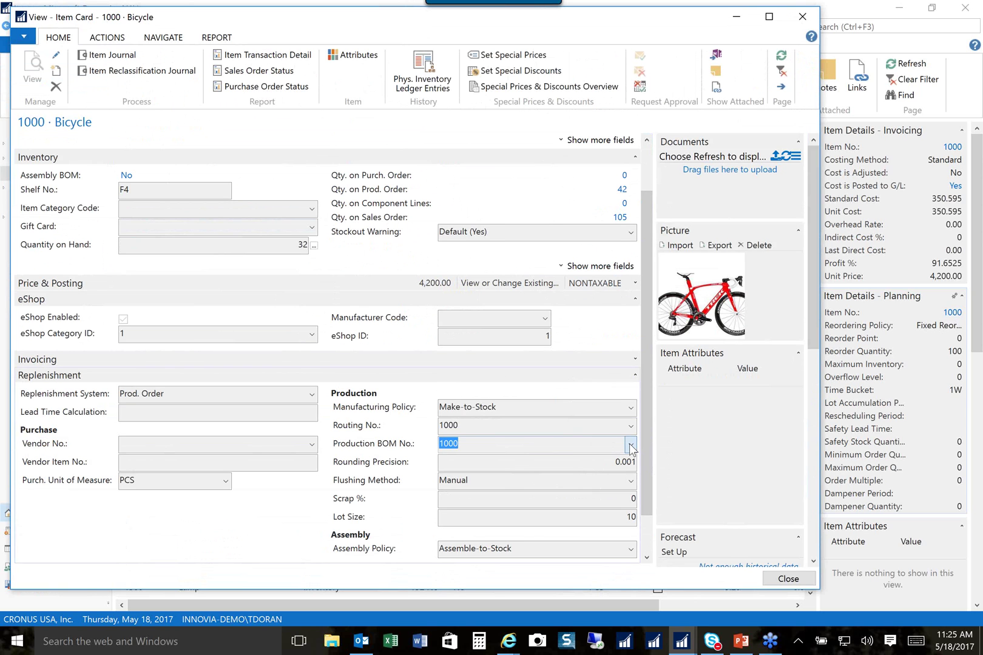
{"action": "left_click", "coordinate": [631, 447]}
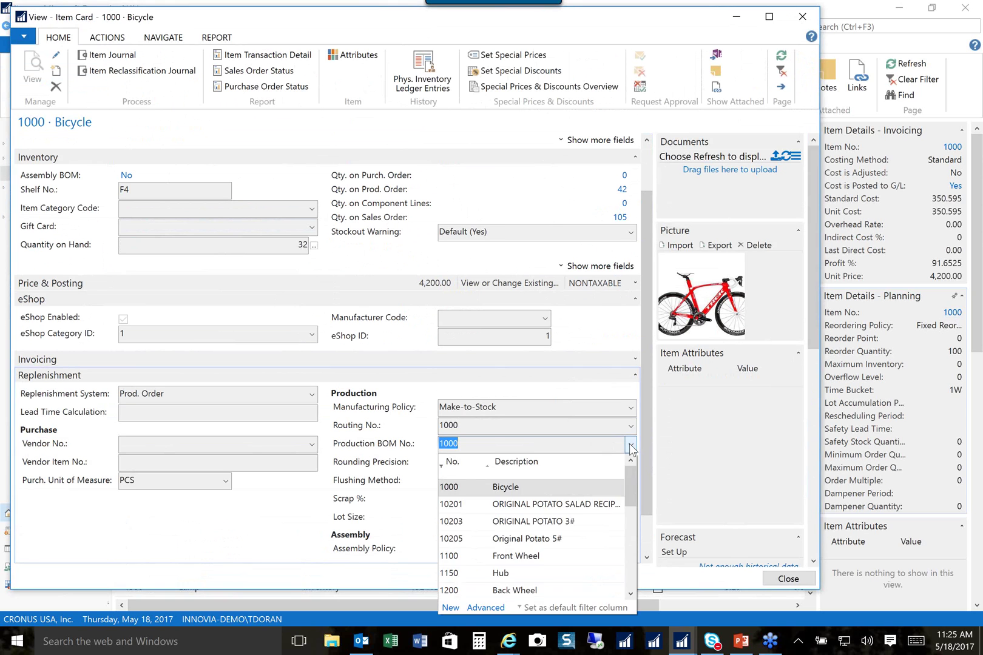
{"action": "left_click", "coordinate": [483, 608]}
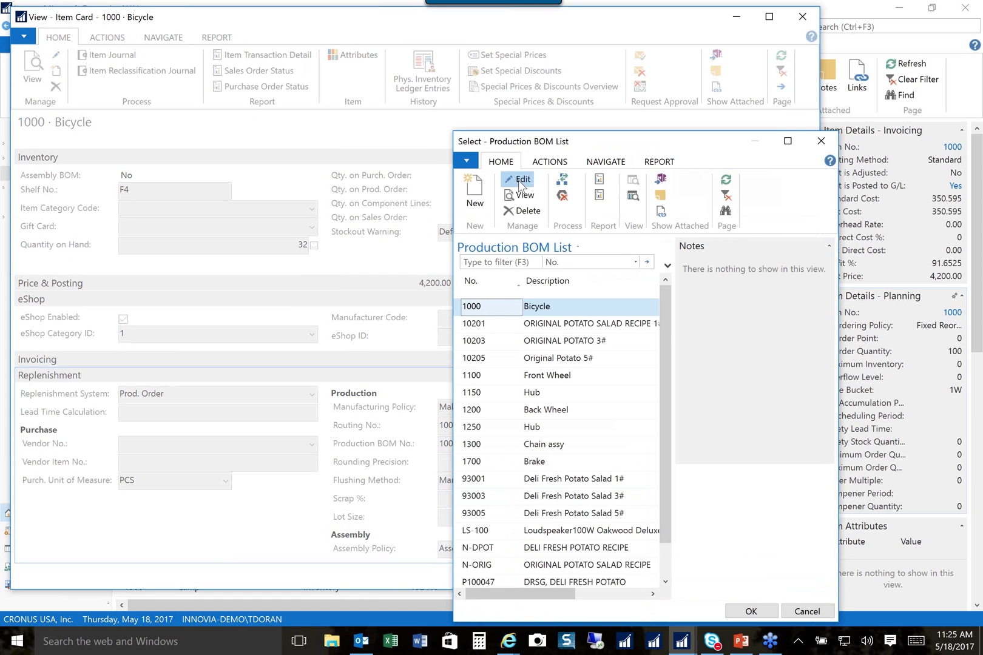
{"action": "left_click", "coordinate": [520, 179]}
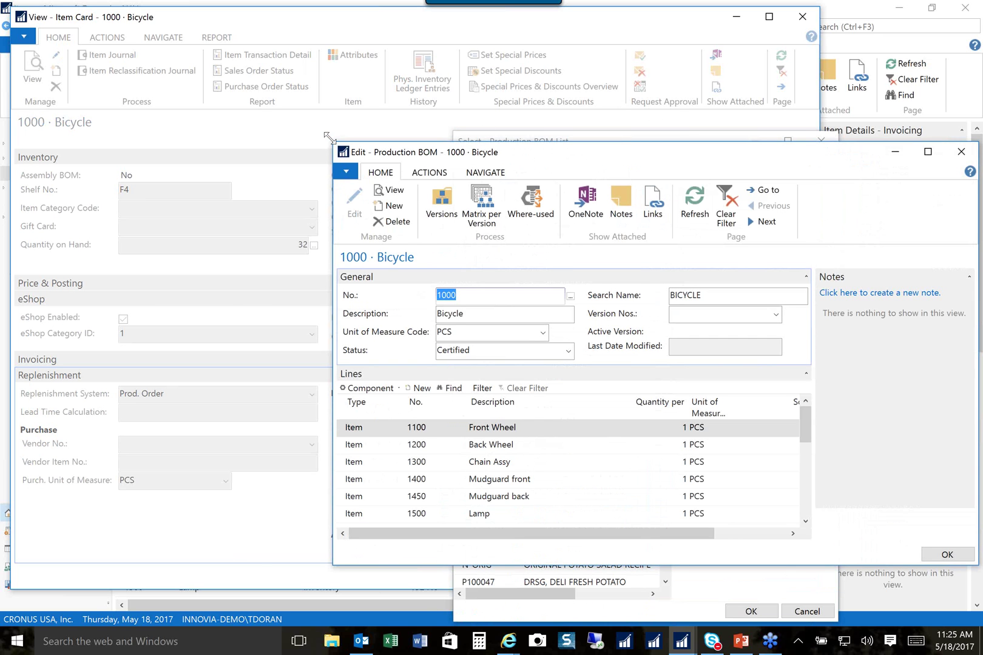
{"action": "left_click_drag", "start_coordinate": [333, 141], "coordinate": [82, 46]}
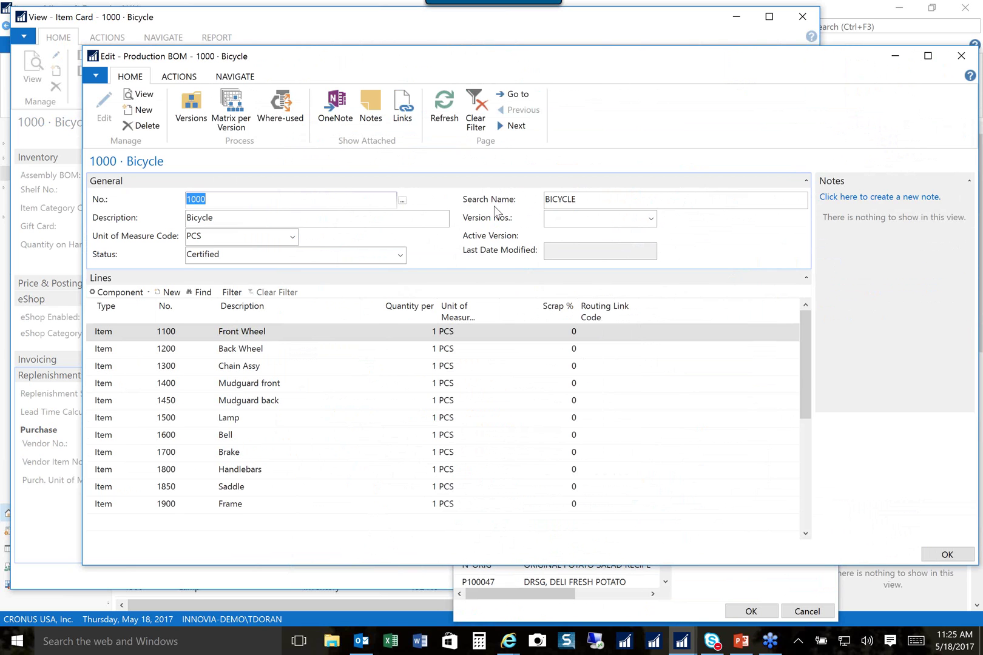
- View the production BOM's Status options without changing the status, and close the BOM and the Production BOM List
{"action": "left_click", "coordinate": [400, 257]}
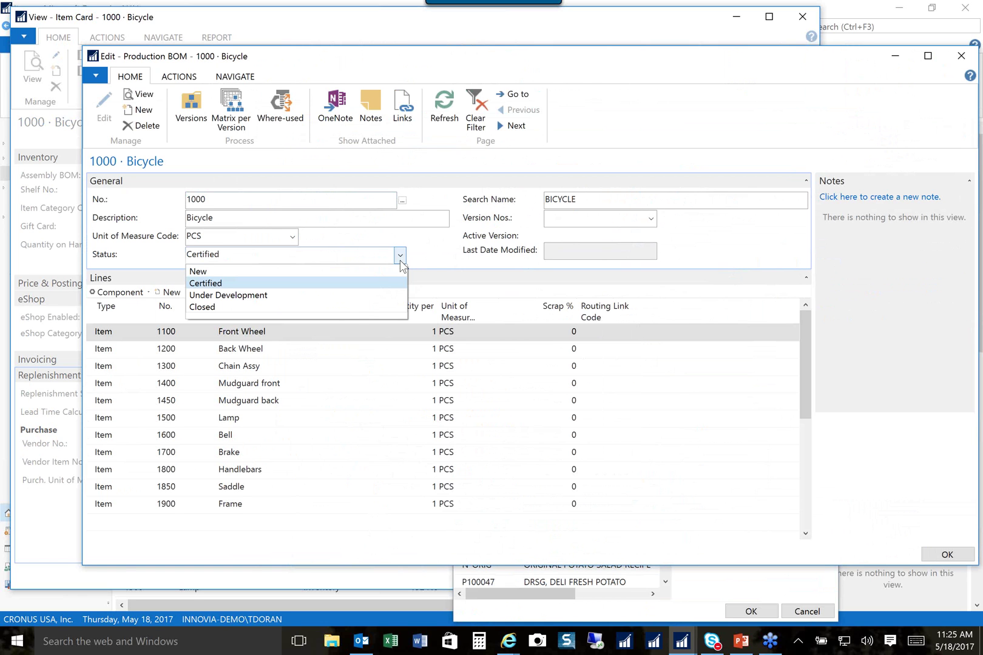
{"action": "left_click", "coordinate": [446, 257]}
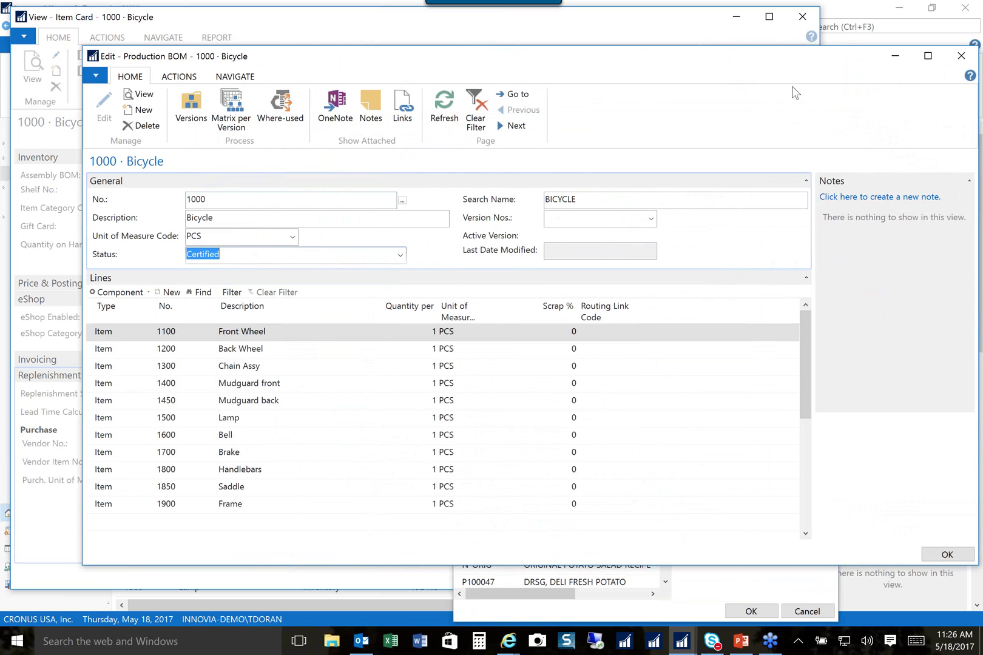
{"action": "left_click_drag", "start_coordinate": [741, 77], "coordinate": [652, 89]}
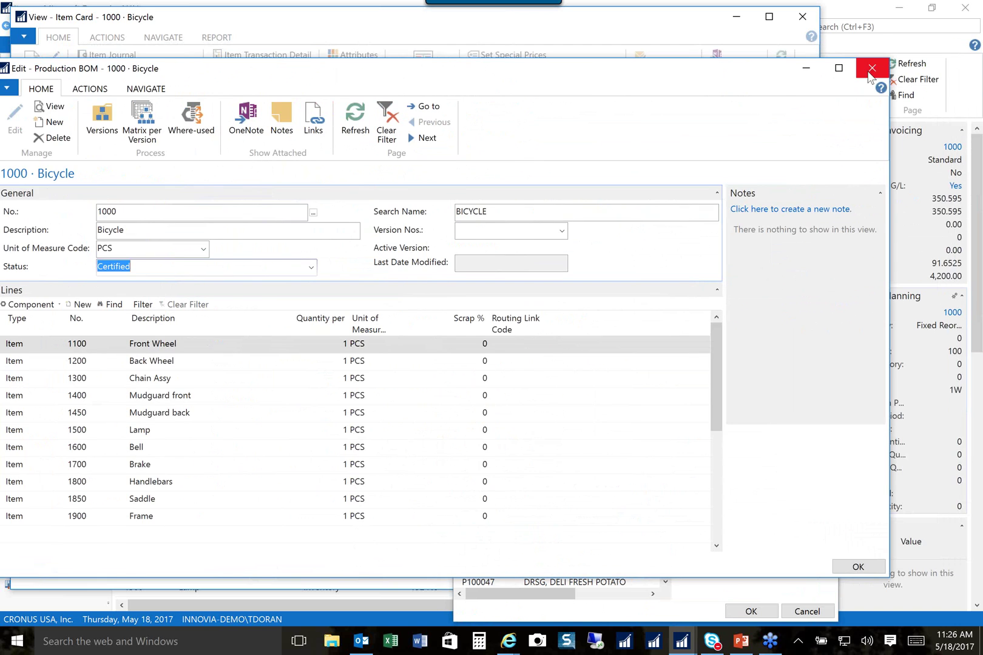
{"action": "left_click", "coordinate": [872, 68]}
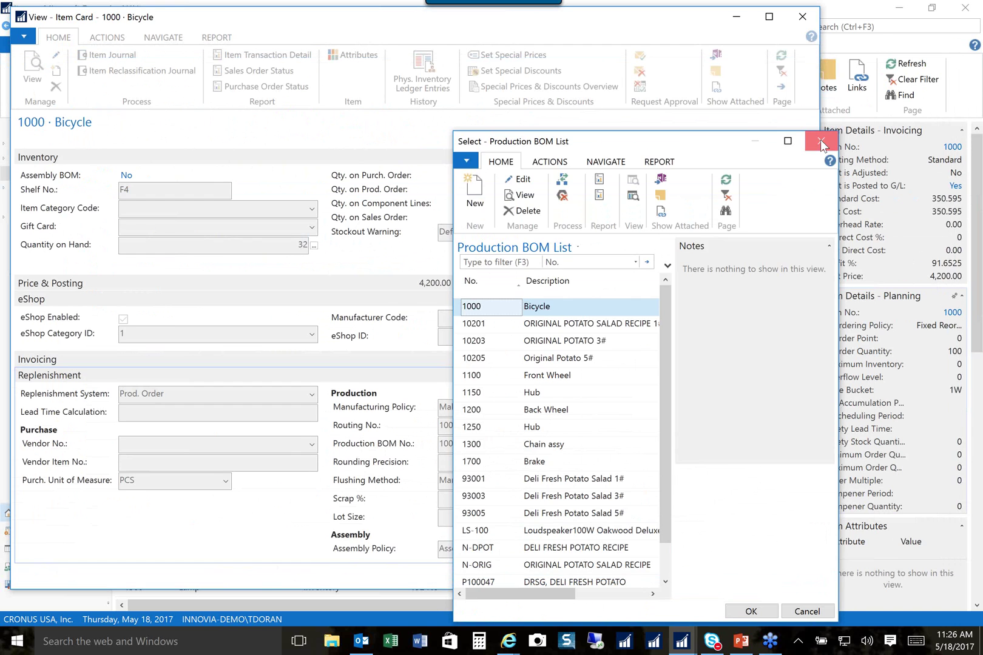
{"action": "left_click", "coordinate": [821, 140]}
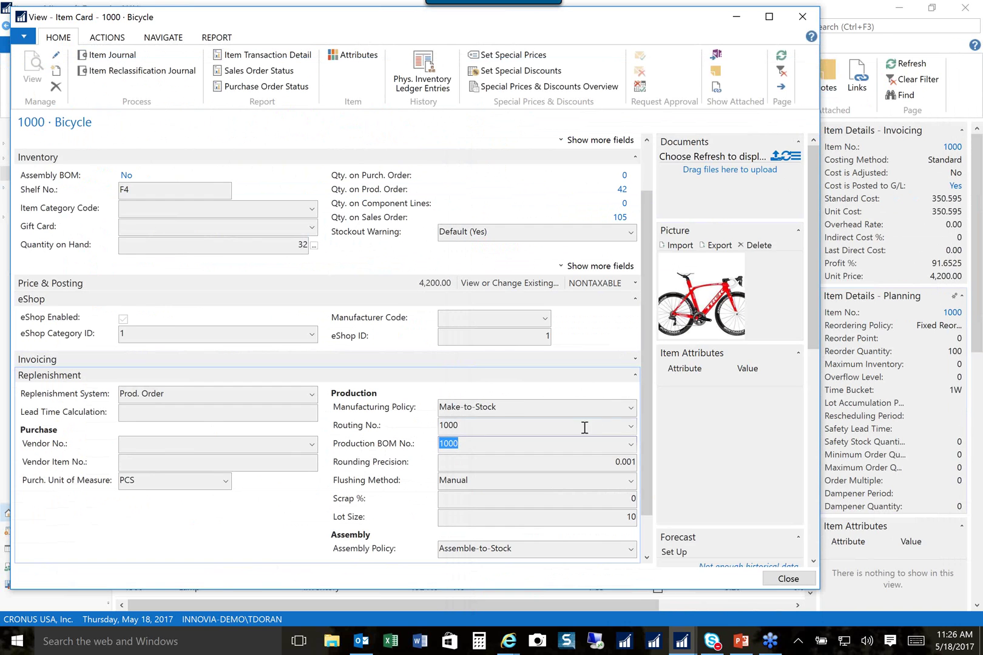
- Open routing 1000 from the full routing list, review the columns of its operation lines, and close both windows
{"action": "left_click", "coordinate": [631, 427]}
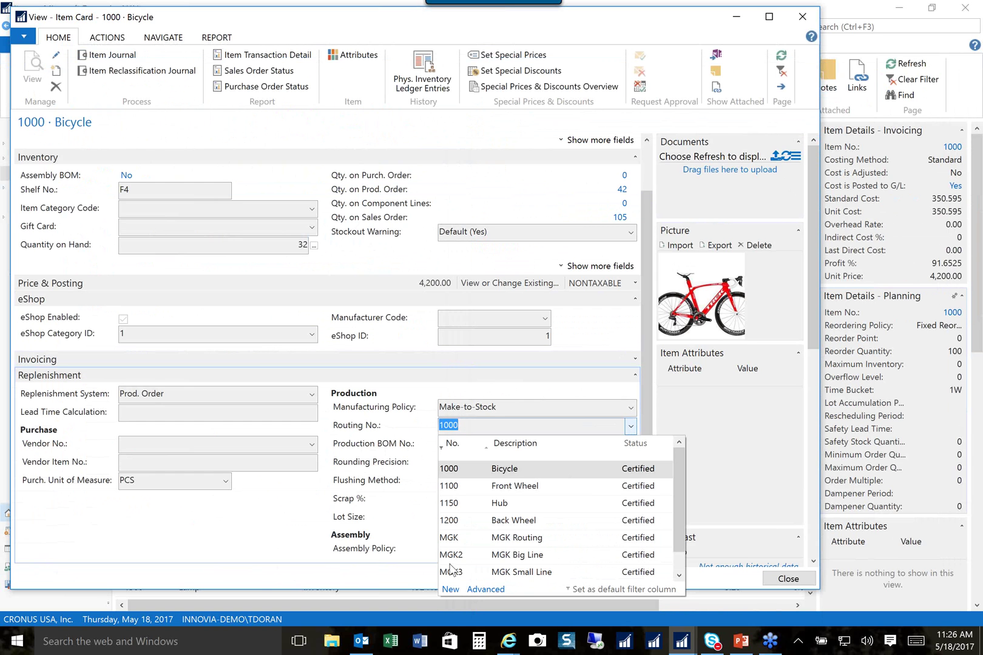
{"action": "left_click", "coordinate": [486, 589]}
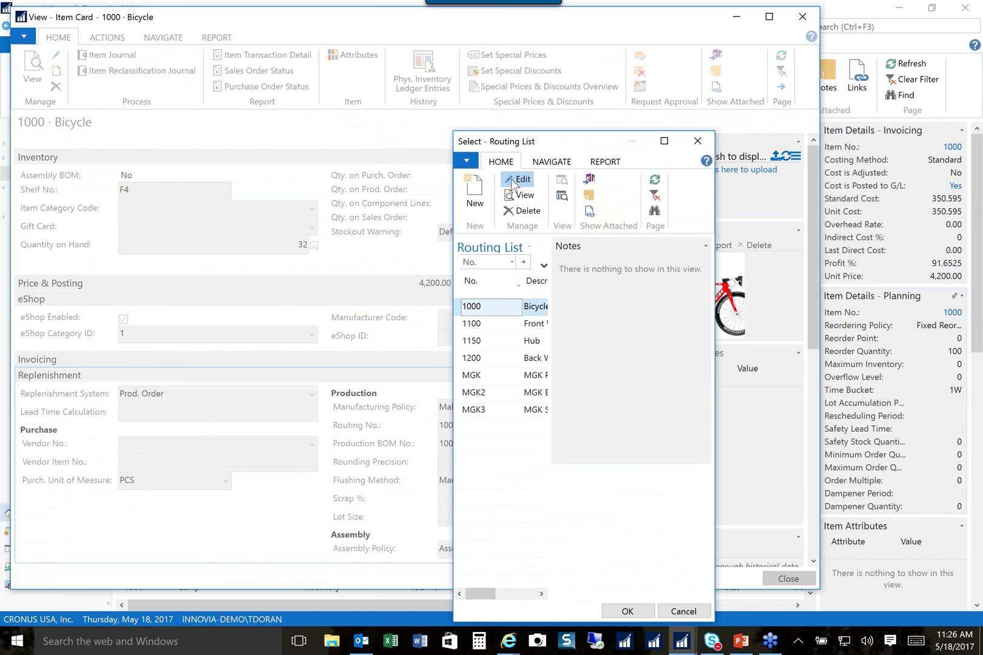
{"action": "left_click", "coordinate": [513, 181]}
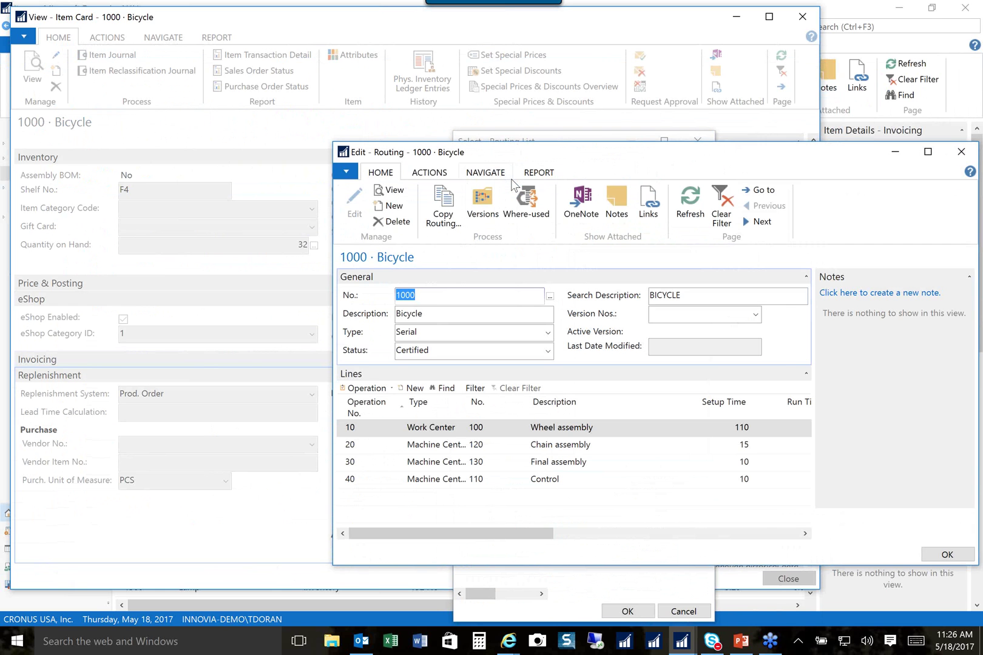
{"action": "left_click_drag", "start_coordinate": [648, 144], "coordinate": [461, 83]}
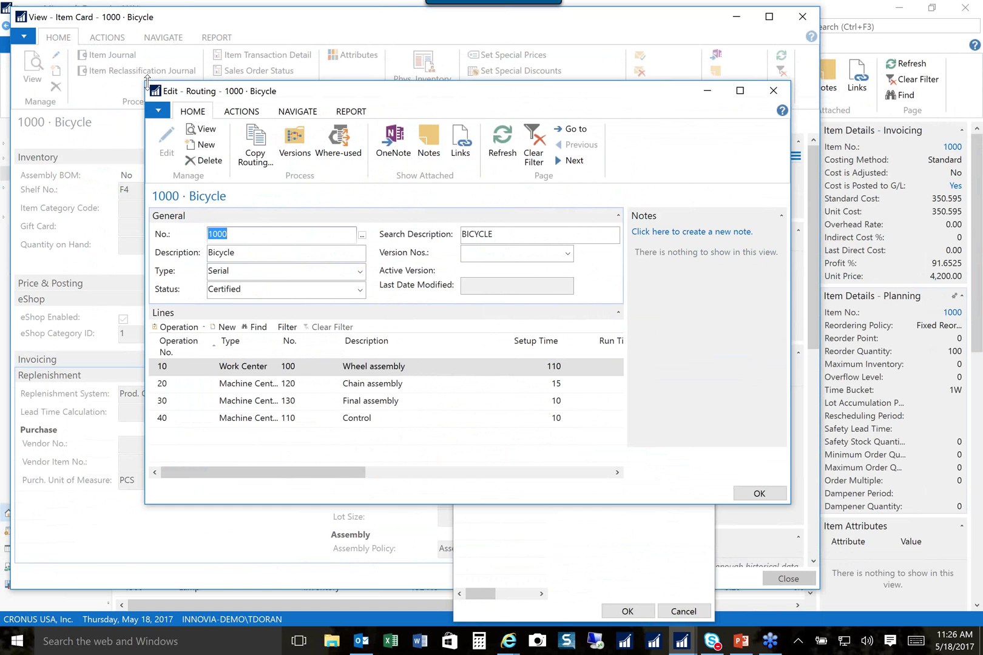
{"action": "left_click_drag", "start_coordinate": [144, 81], "coordinate": [18, 56]}
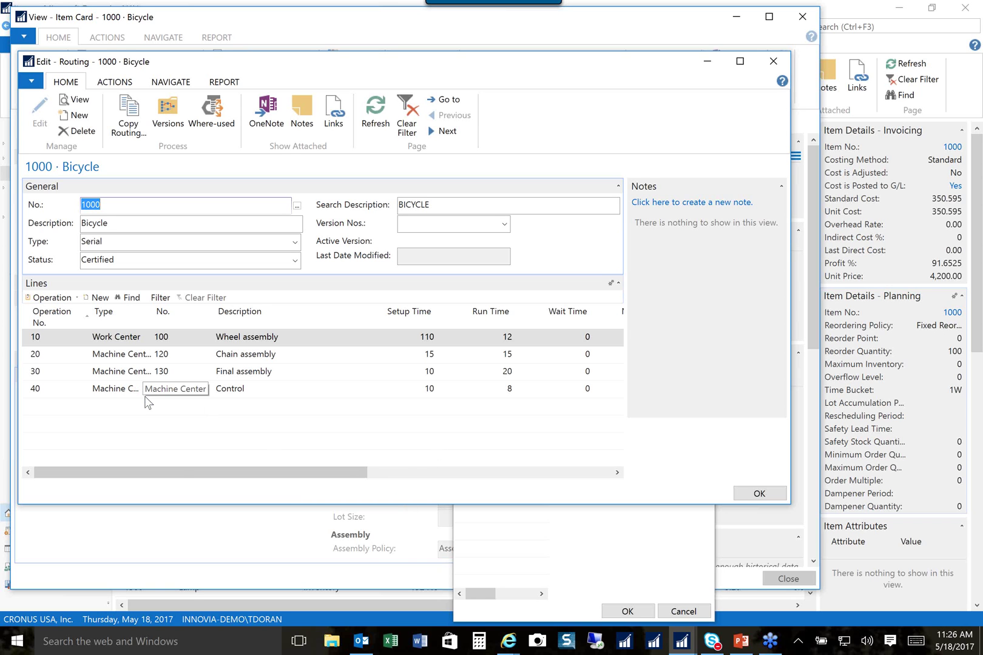
{"action": "left_click_drag", "start_coordinate": [183, 472], "coordinate": [438, 483]}
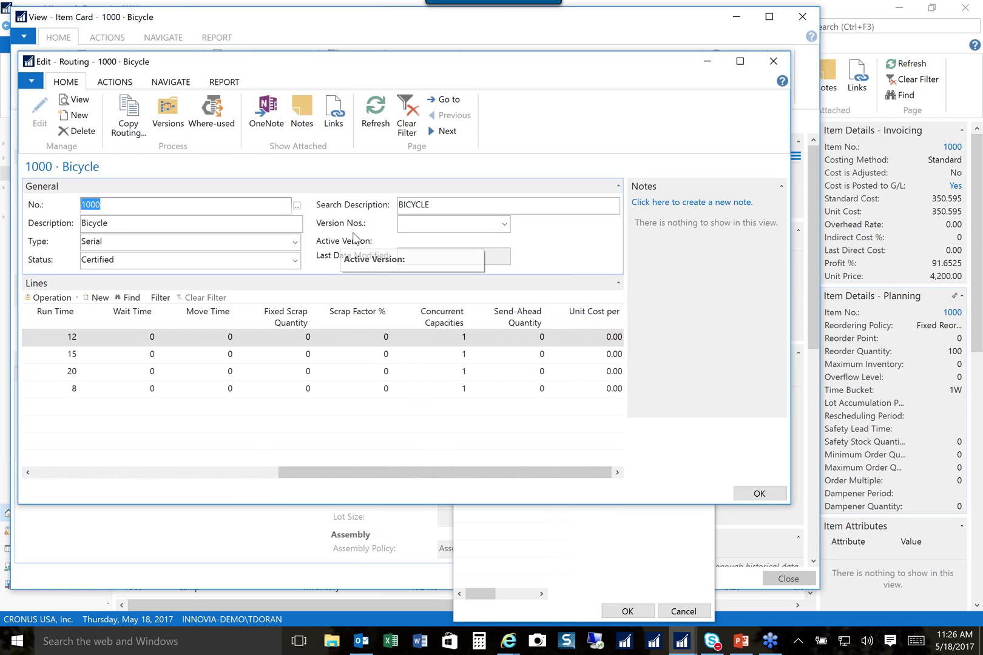
{"action": "left_click", "coordinate": [773, 63]}
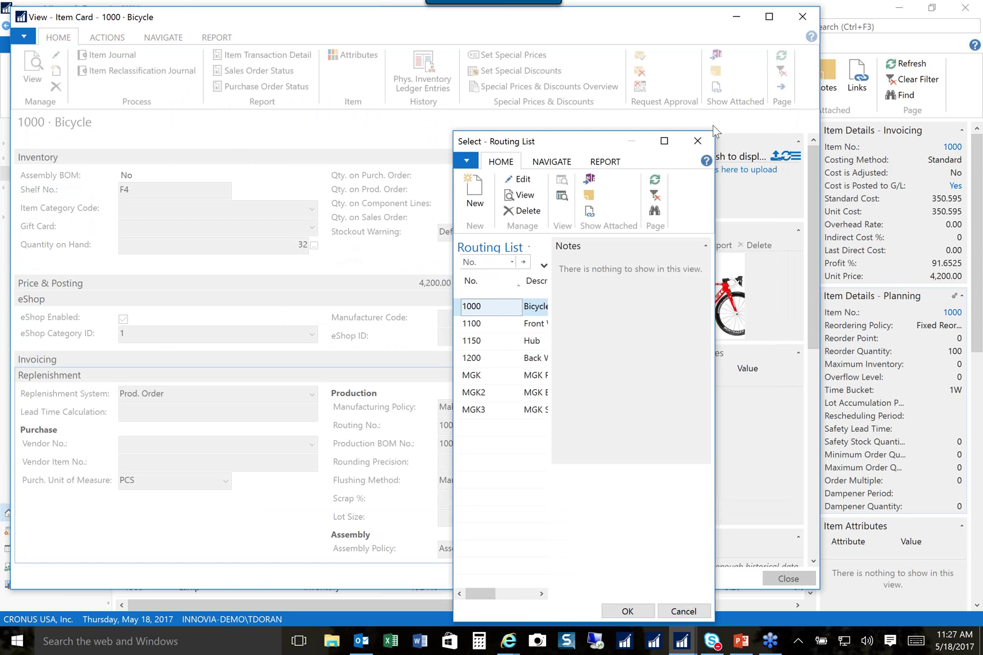
{"action": "left_click", "coordinate": [696, 145]}
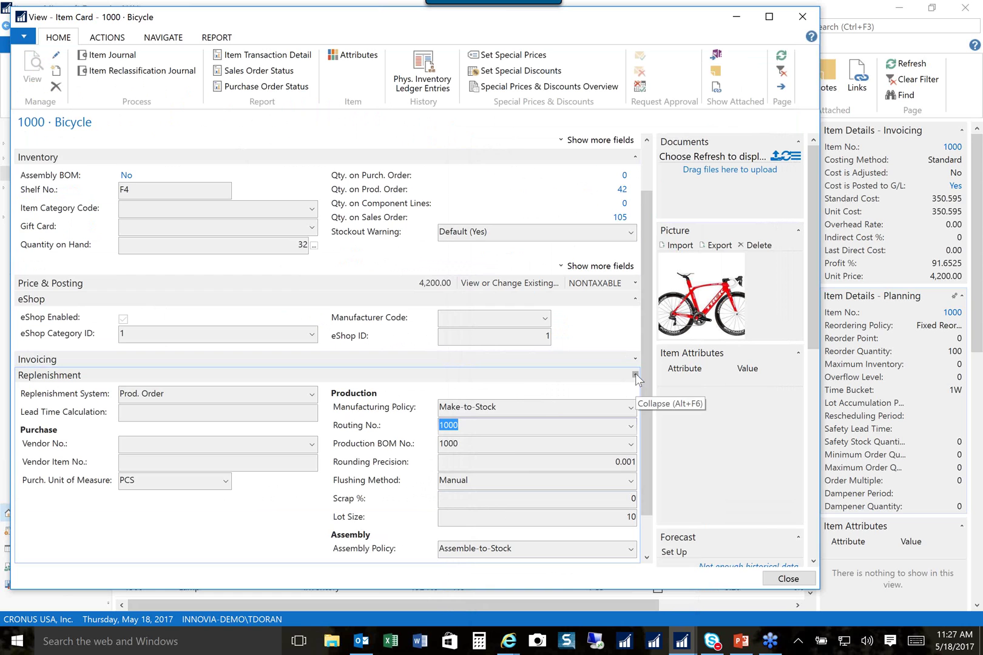
- Collapse the Replenishment section, view the Item Tracking fields, and close the Bicycle item card
{"action": "left_click", "coordinate": [634, 376]}
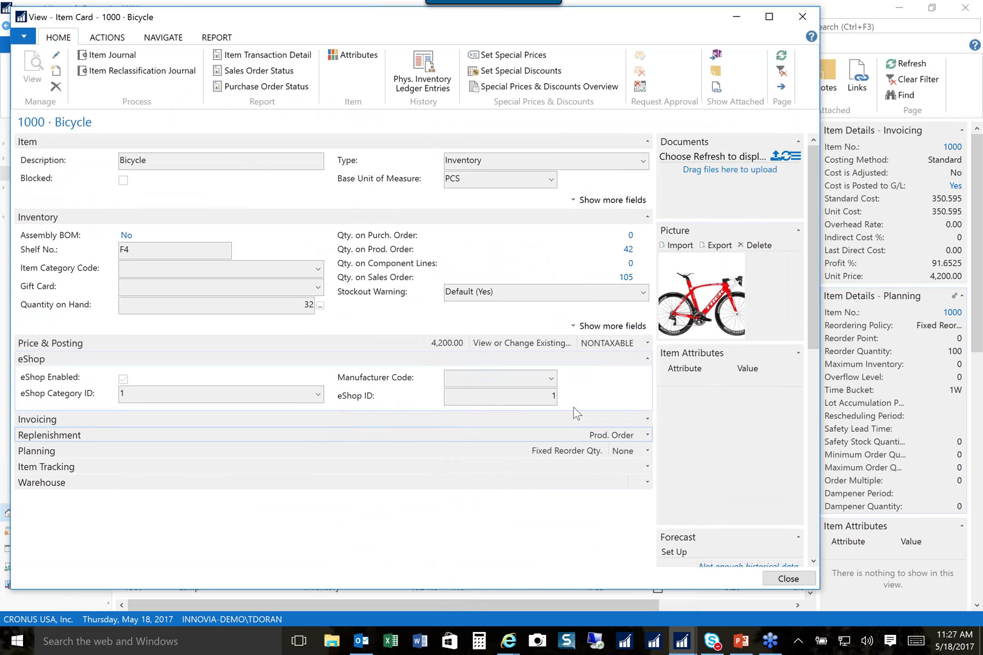
{"action": "left_click", "coordinate": [647, 466]}
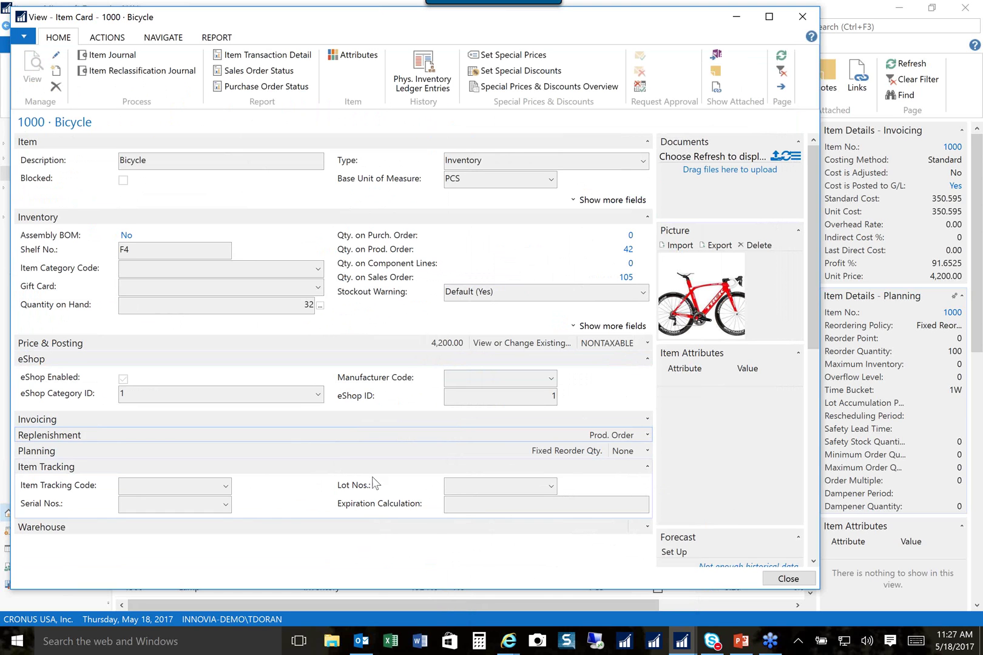
{"action": "left_click", "coordinate": [647, 467]}
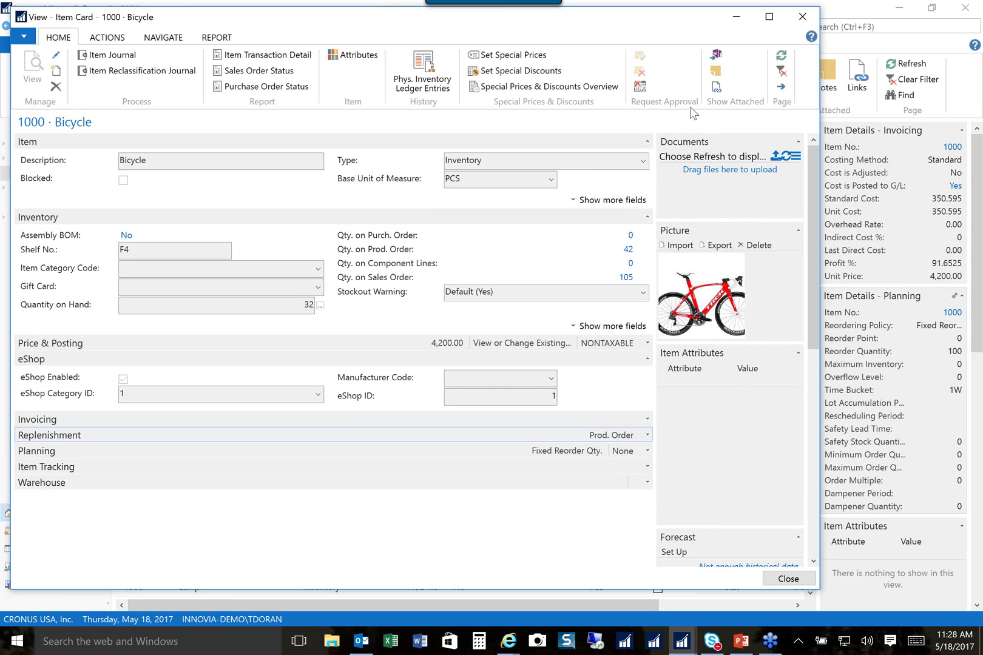
{"action": "left_click", "coordinate": [802, 17]}
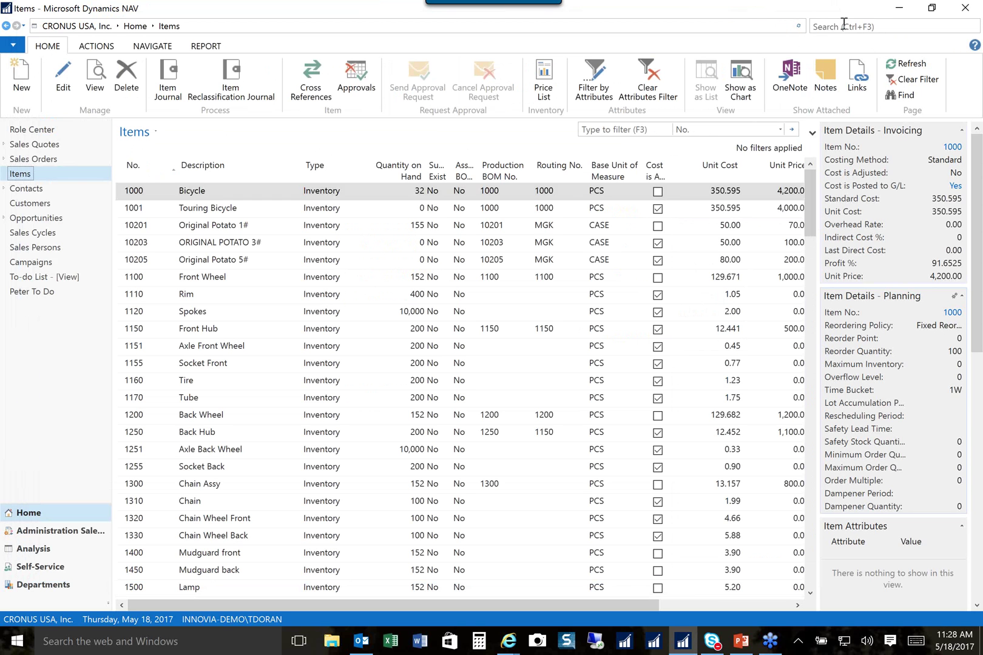
- Search for "bom", preview the BOM Cost Share Distribution report with its default options, review its charts, and close the preview
{"action": "left_click", "coordinate": [844, 26]}
{"action": "type", "text": "bom"}
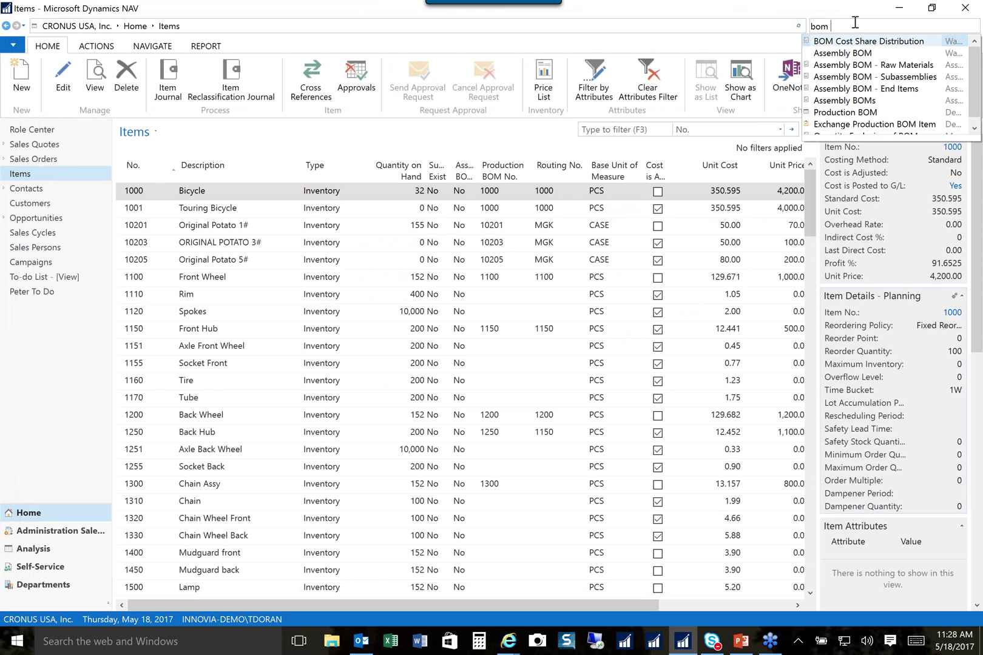
{"action": "left_click", "coordinate": [862, 42]}
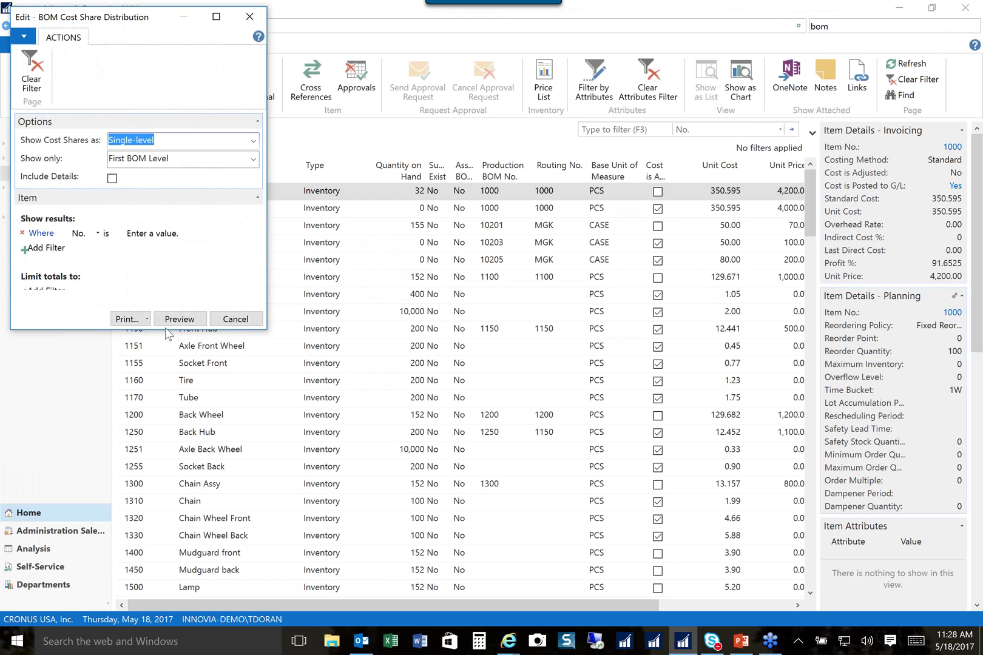
{"action": "left_click", "coordinate": [186, 322]}
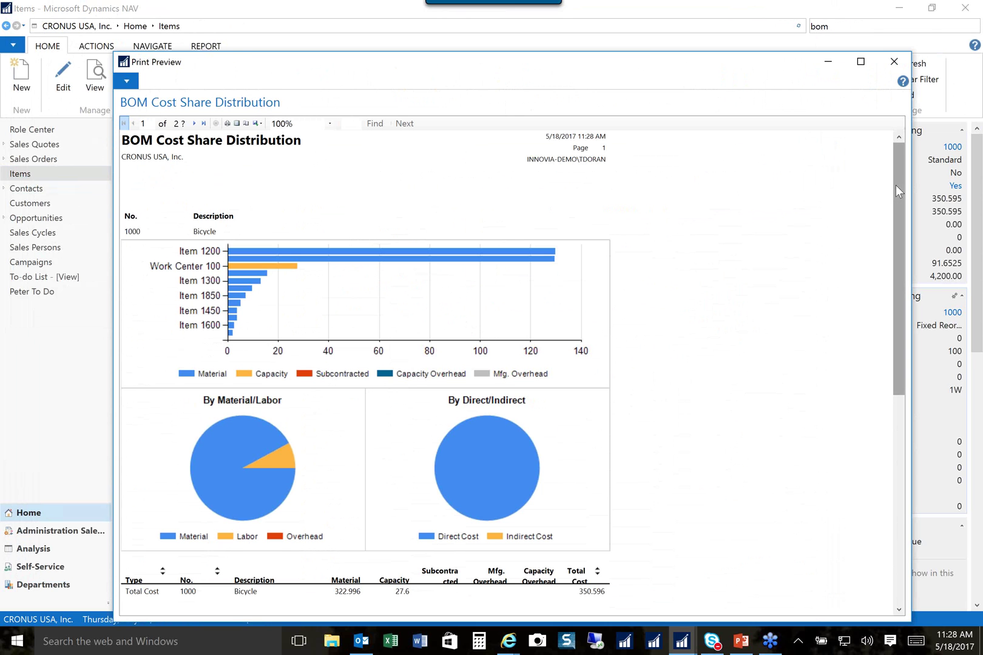
{"action": "left_click_drag", "start_coordinate": [895, 188], "coordinate": [912, 303]}
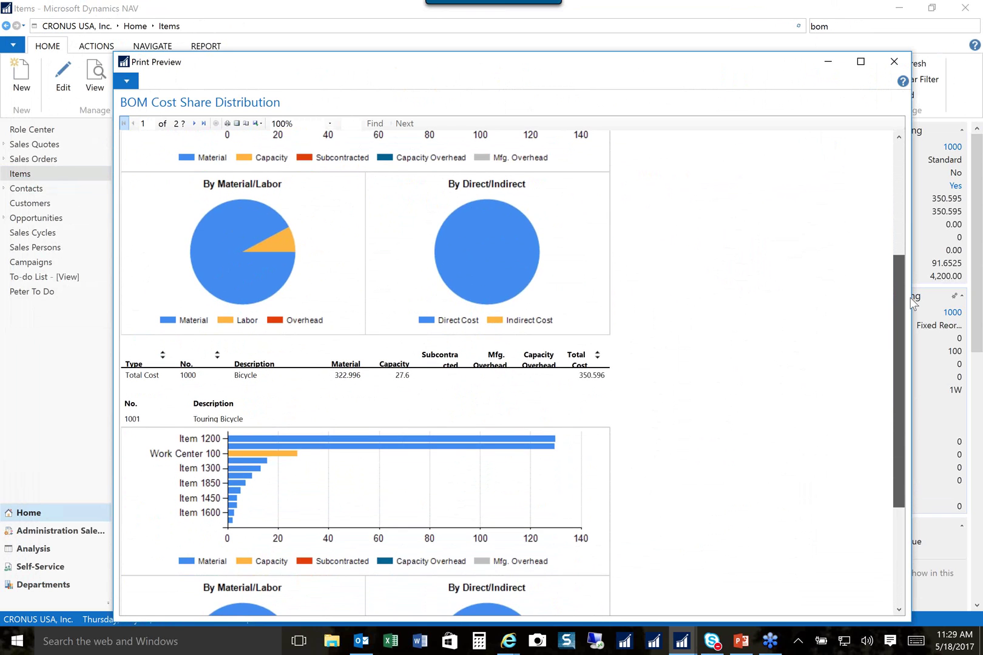
{"action": "left_click", "coordinate": [898, 65]}
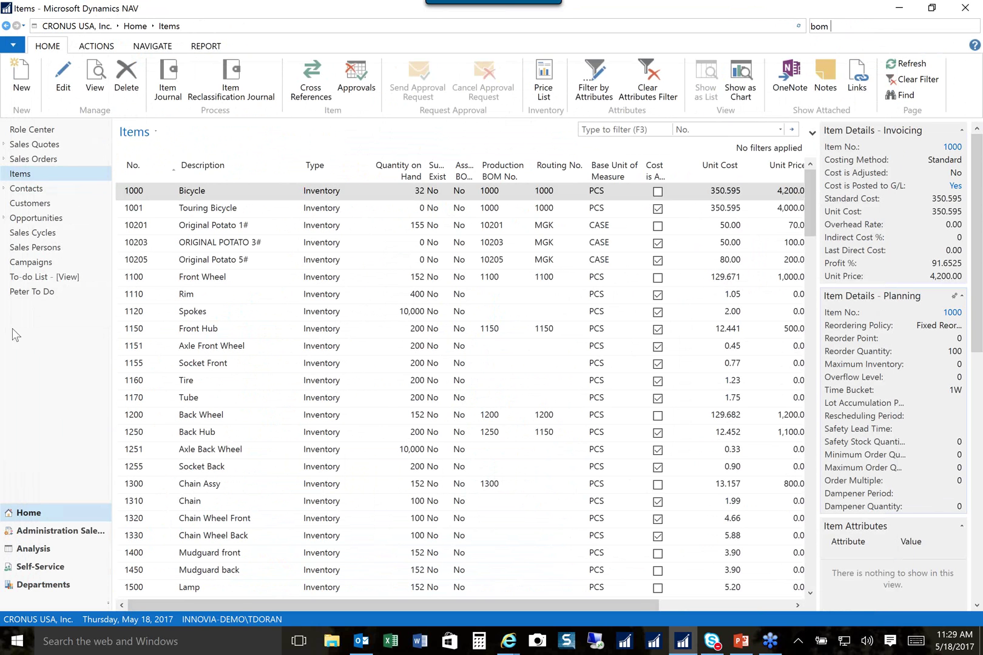
- Return to the Role Center, open the Contacts list, and filter it on the Name field by the contact's surname
{"action": "left_click", "coordinate": [46, 131]}
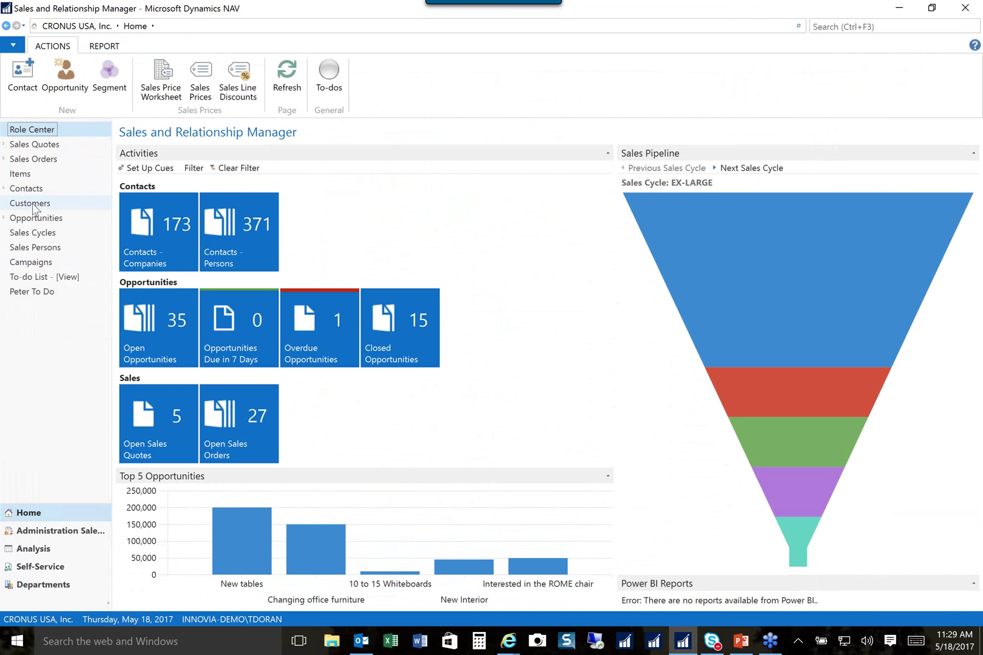
{"action": "left_click", "coordinate": [27, 192]}
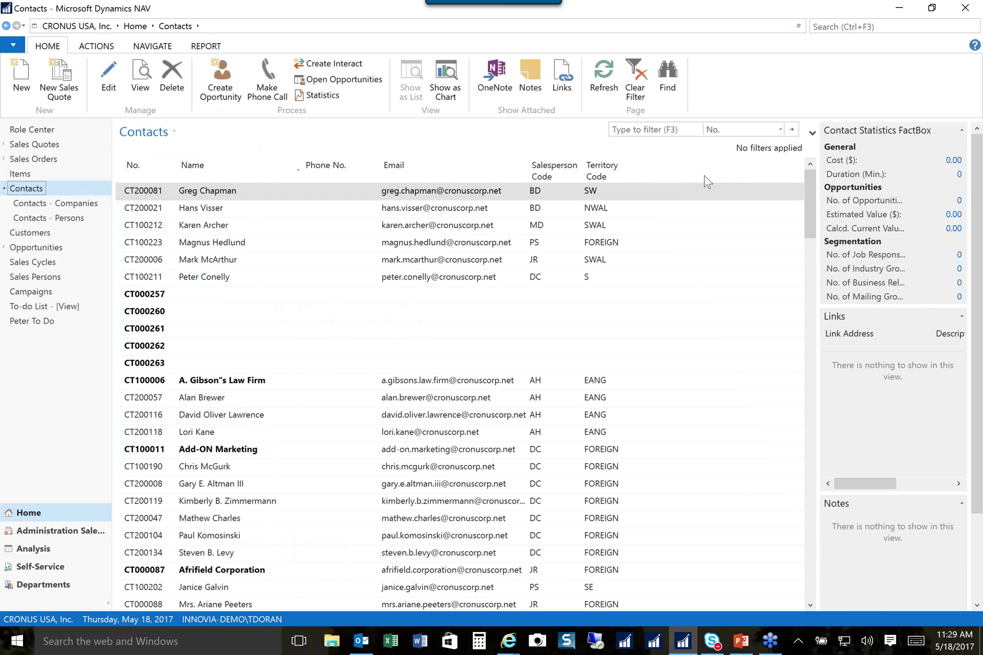
{"action": "left_click", "coordinate": [731, 131]}
{"action": "left_click", "coordinate": [729, 156]}
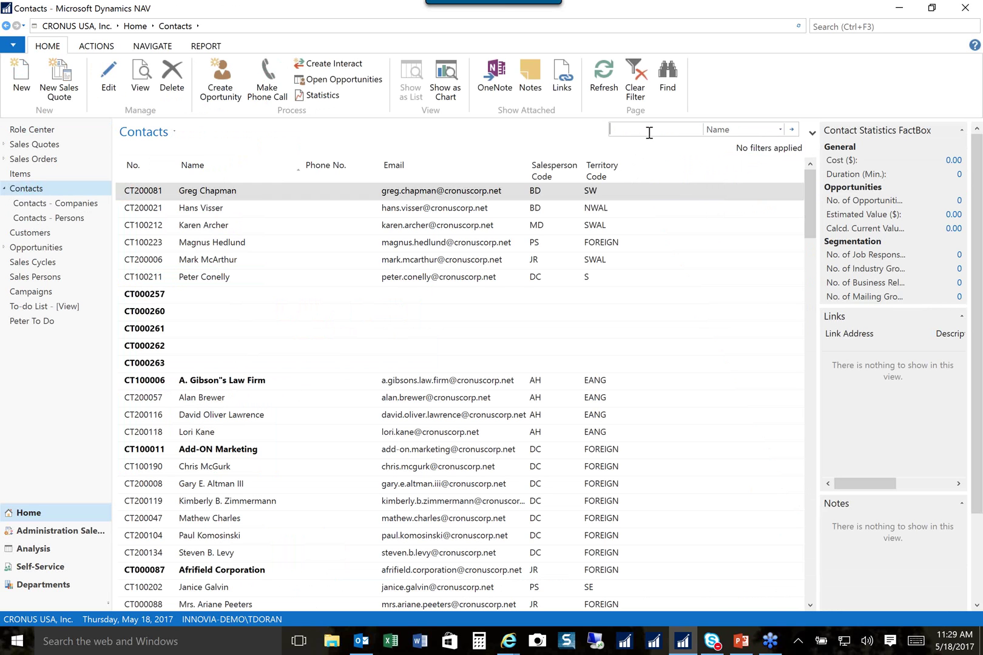
{"action": "type", "text": "Math"}
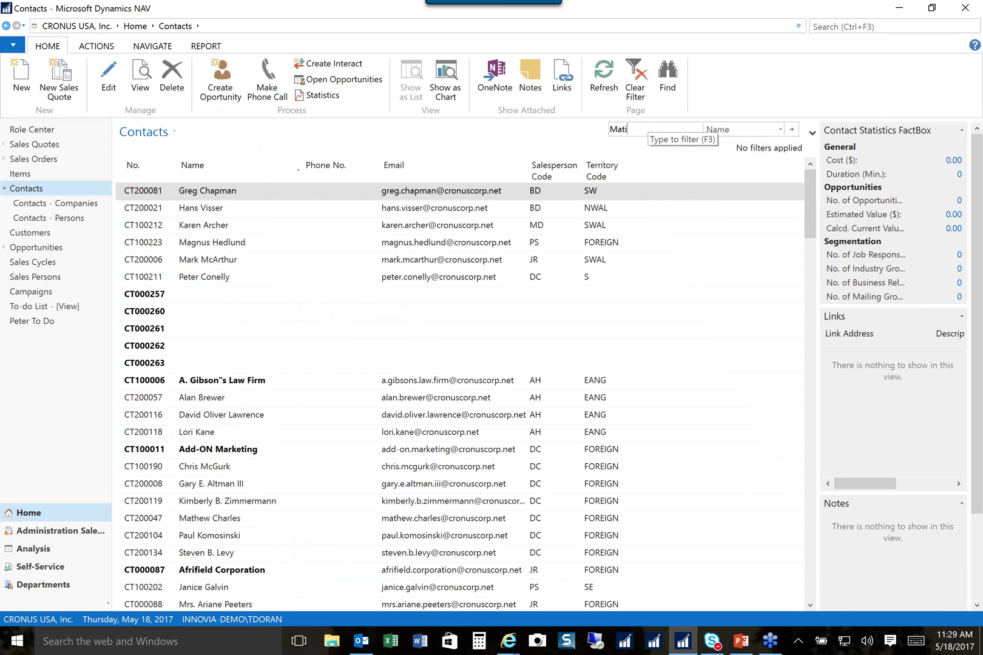
{"action": "key", "text": "BackSpace"}
{"action": "key", "text": "BackSpace"}
{"action": "type", "text": "rtin"}
{"action": "key", "text": "Return"}
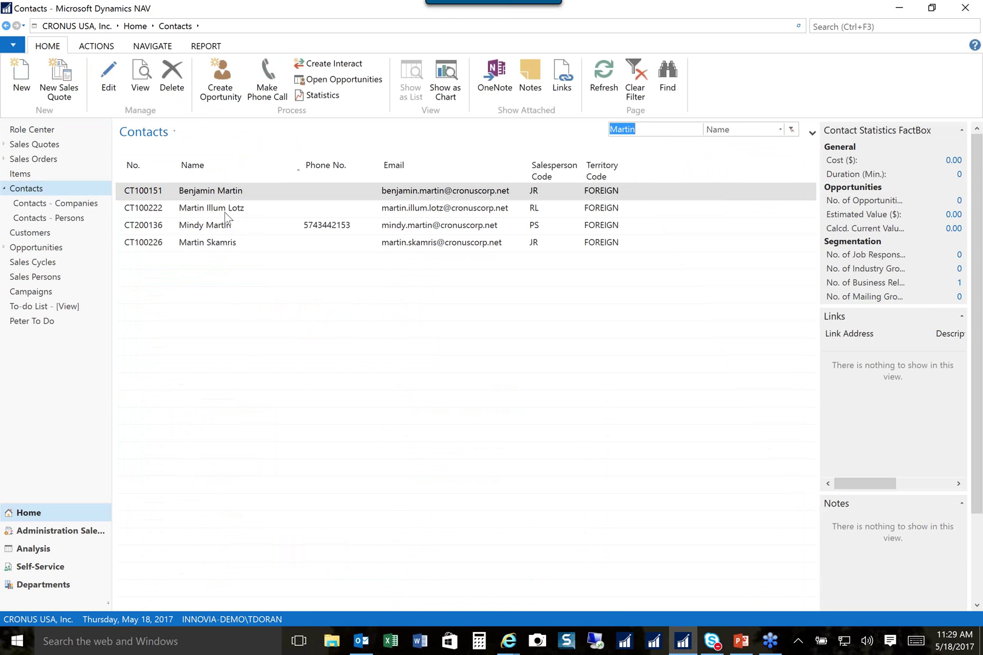
- View the statistics of the third contact in the filtered list, examine its opportunity entries, and close both windows
{"action": "left_click", "coordinate": [214, 230]}
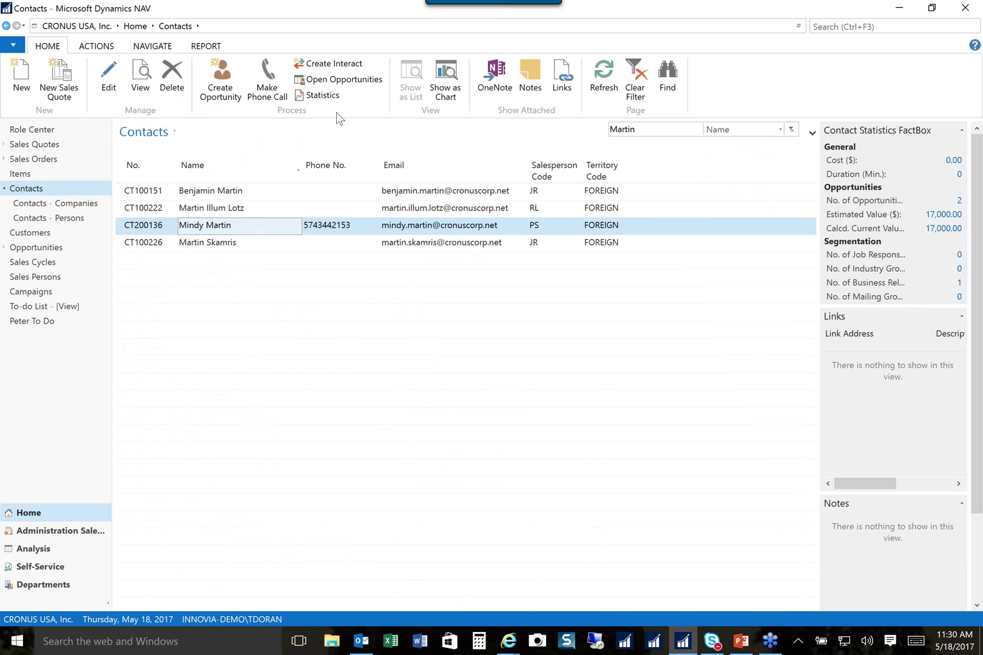
{"action": "left_click", "coordinate": [323, 95]}
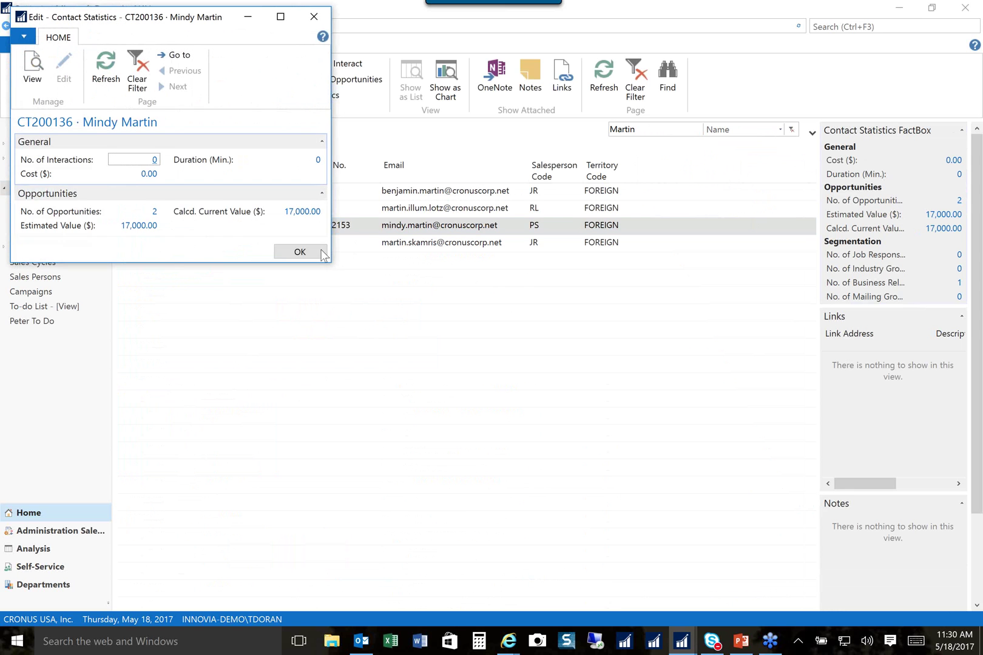
{"action": "left_click_drag", "start_coordinate": [328, 262], "coordinate": [574, 395]}
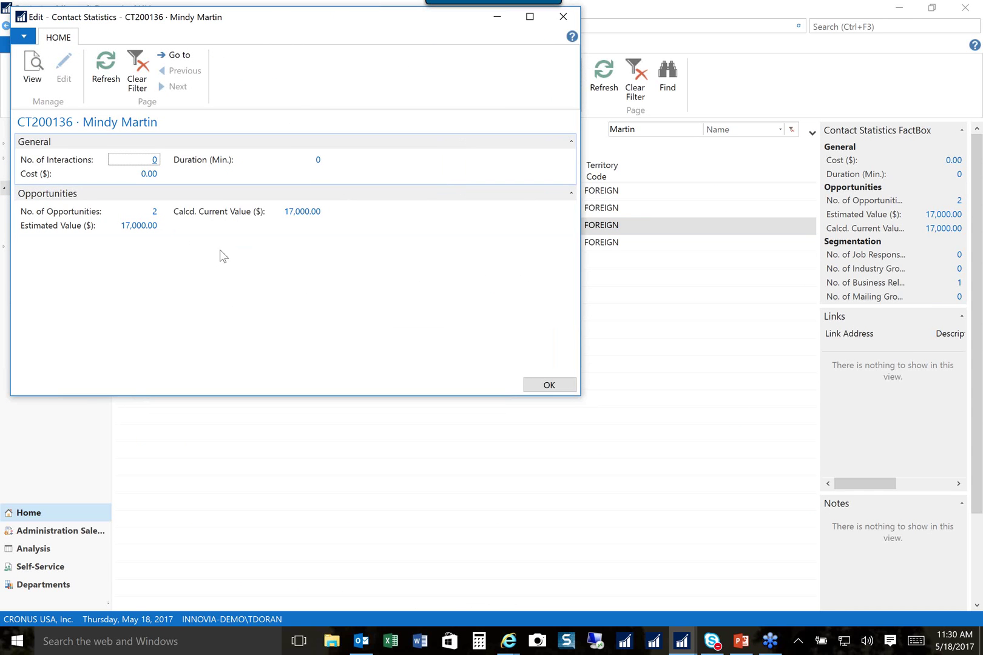
{"action": "mouse_move", "coordinate": [172, 217]}
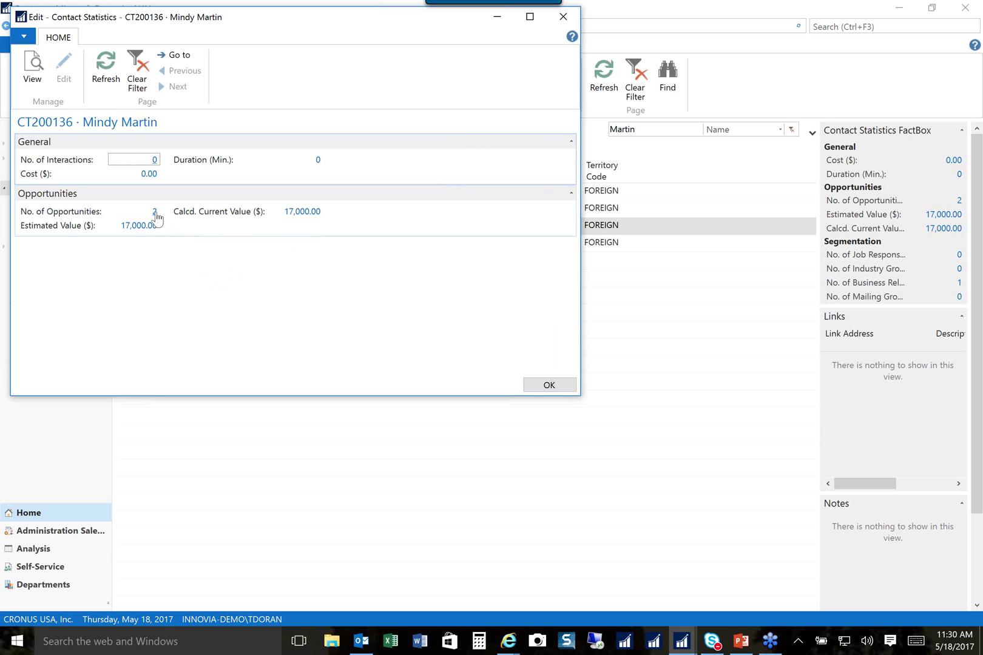
{"action": "left_click", "coordinate": [155, 212]}
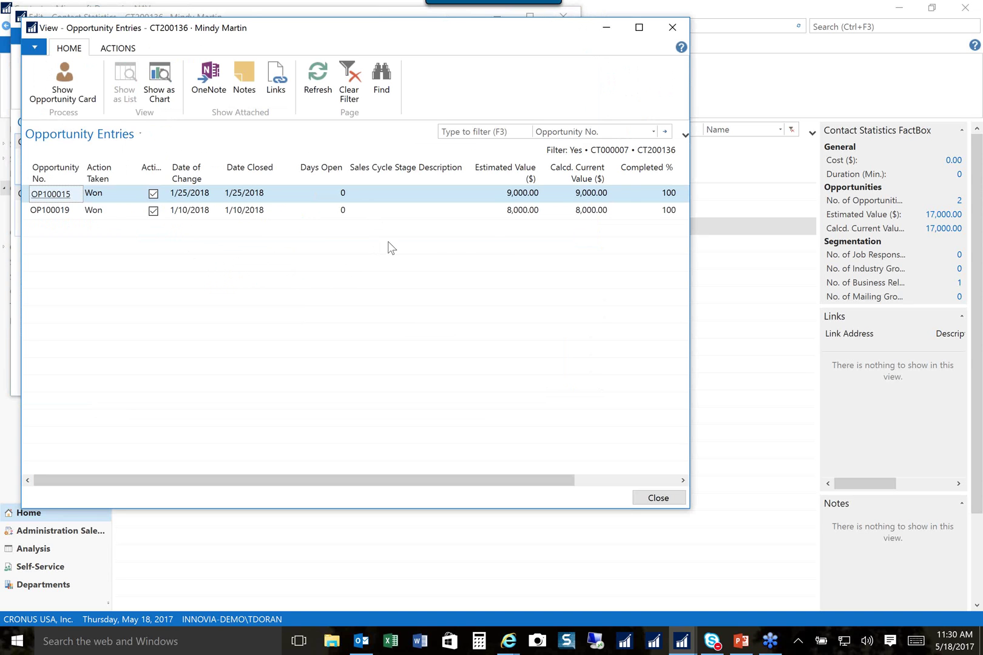
{"action": "left_click", "coordinate": [673, 29]}
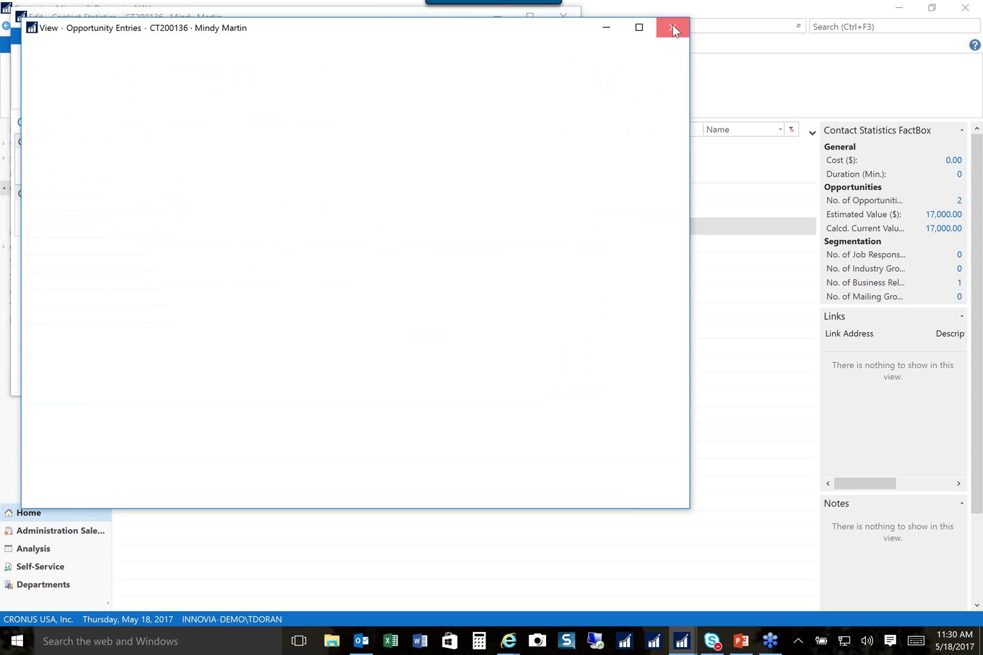
{"action": "left_click", "coordinate": [548, 386]}
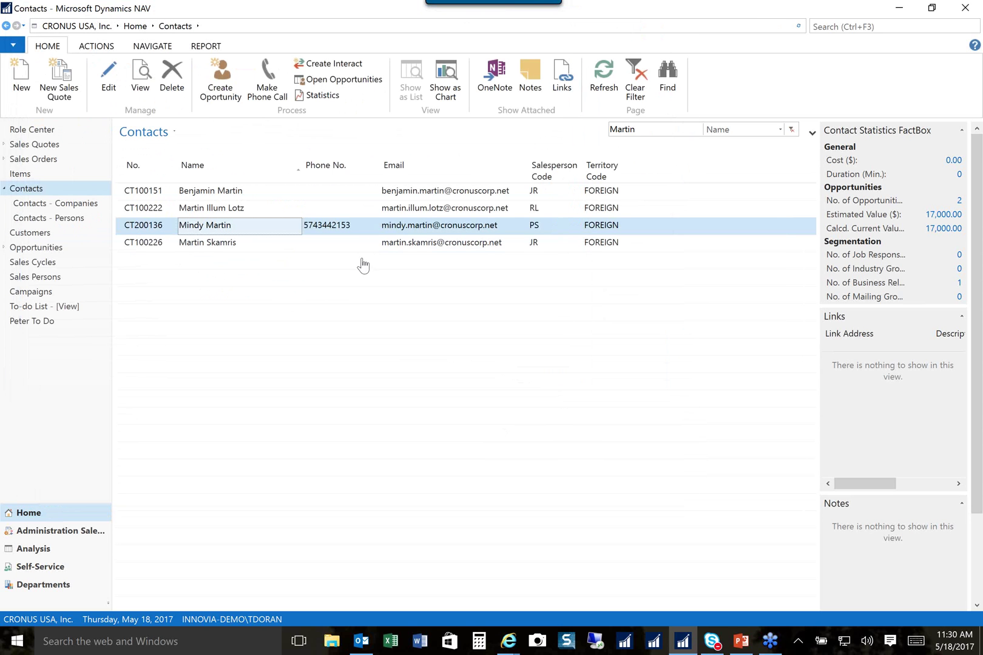
- View the required fields of the Create Interaction form for the selected contact and cancel it without saving
{"action": "left_click", "coordinate": [334, 63]}
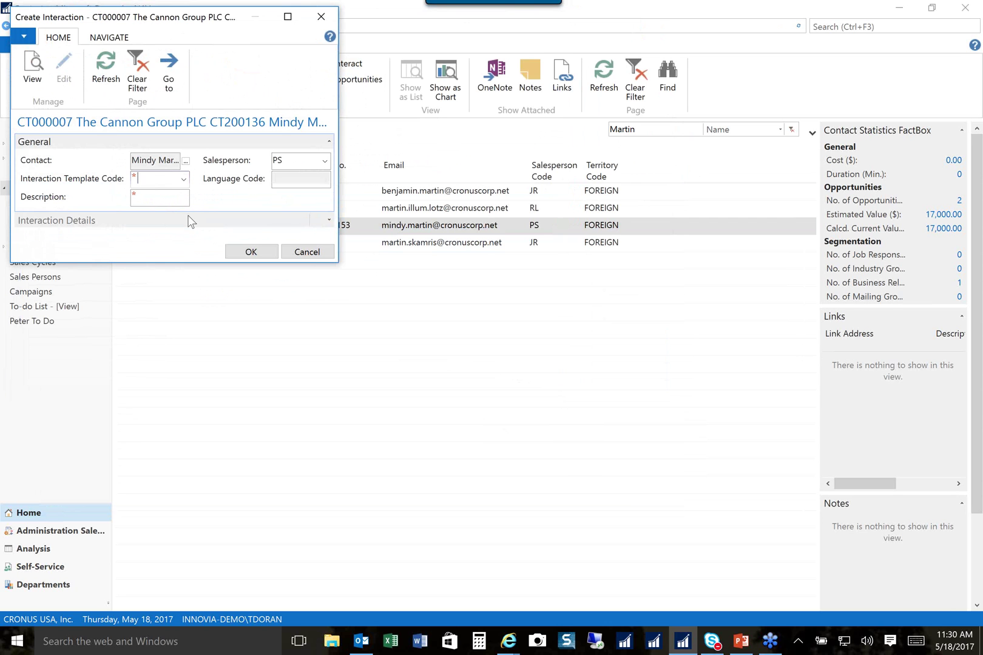
{"action": "left_click", "coordinate": [320, 17]}
{"action": "left_click", "coordinate": [192, 154]}
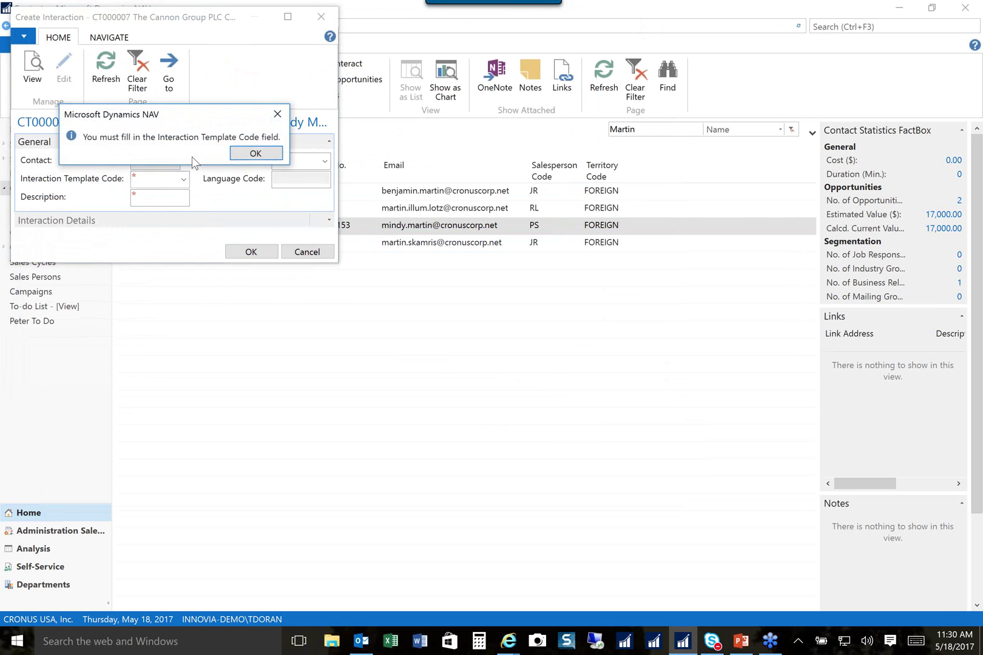
{"action": "left_click", "coordinate": [247, 151]}
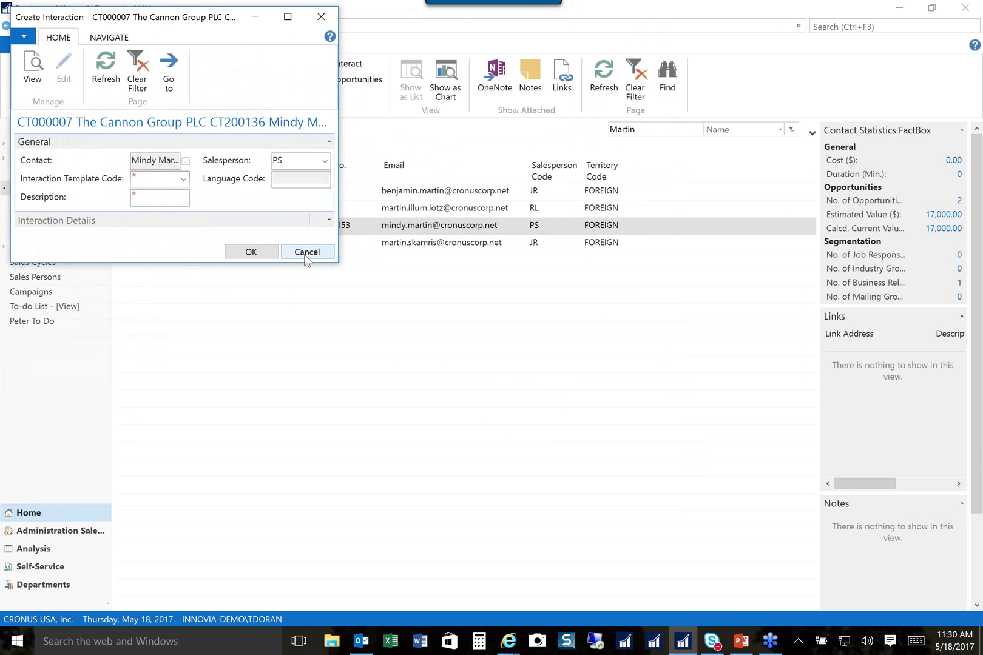
{"action": "left_click", "coordinate": [300, 253]}
{"action": "left_click", "coordinate": [237, 155]}
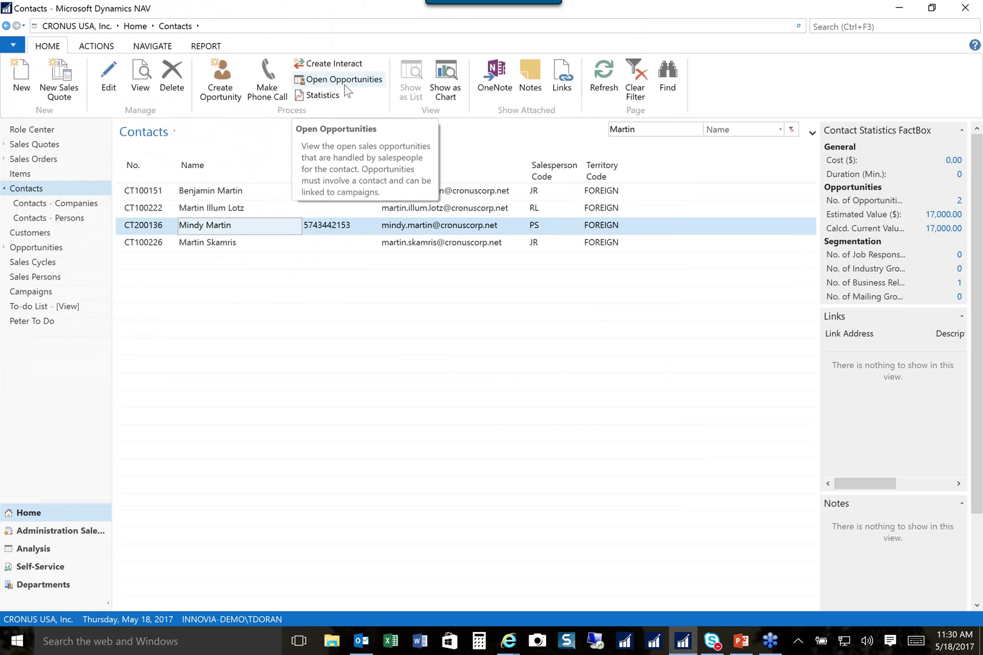
- View the selected contact's interaction log entries and close the window
{"action": "left_click", "coordinate": [155, 47]}
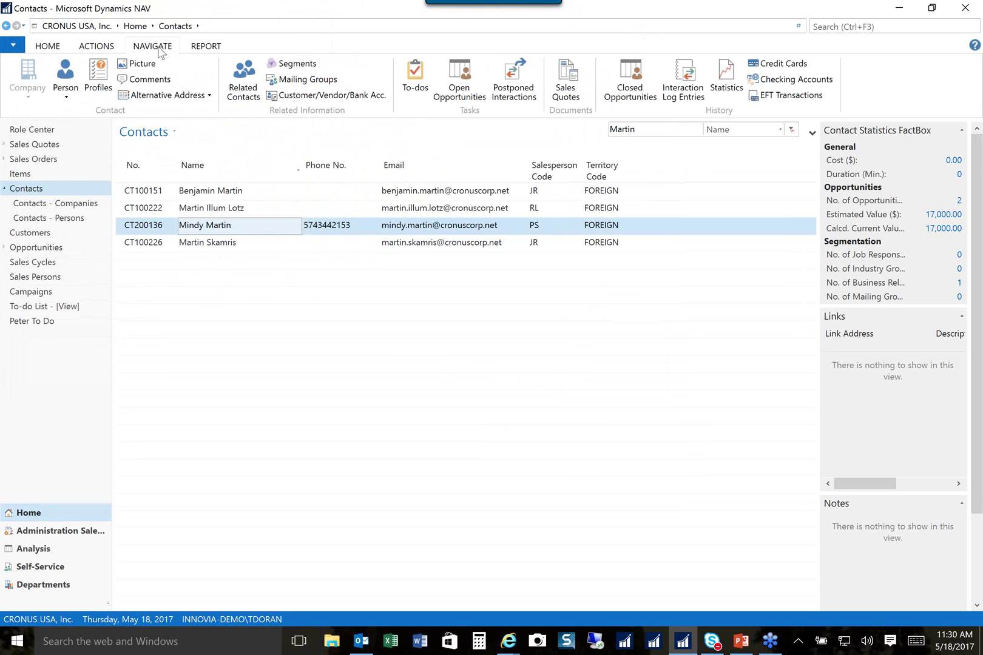
{"action": "left_click", "coordinate": [690, 81]}
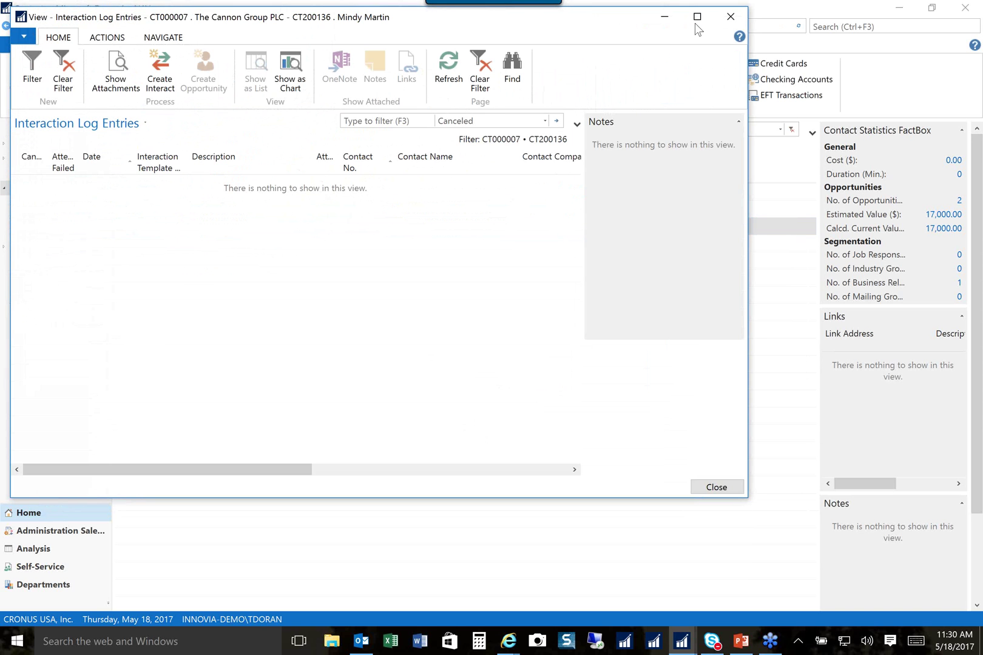
{"action": "left_click", "coordinate": [727, 19]}
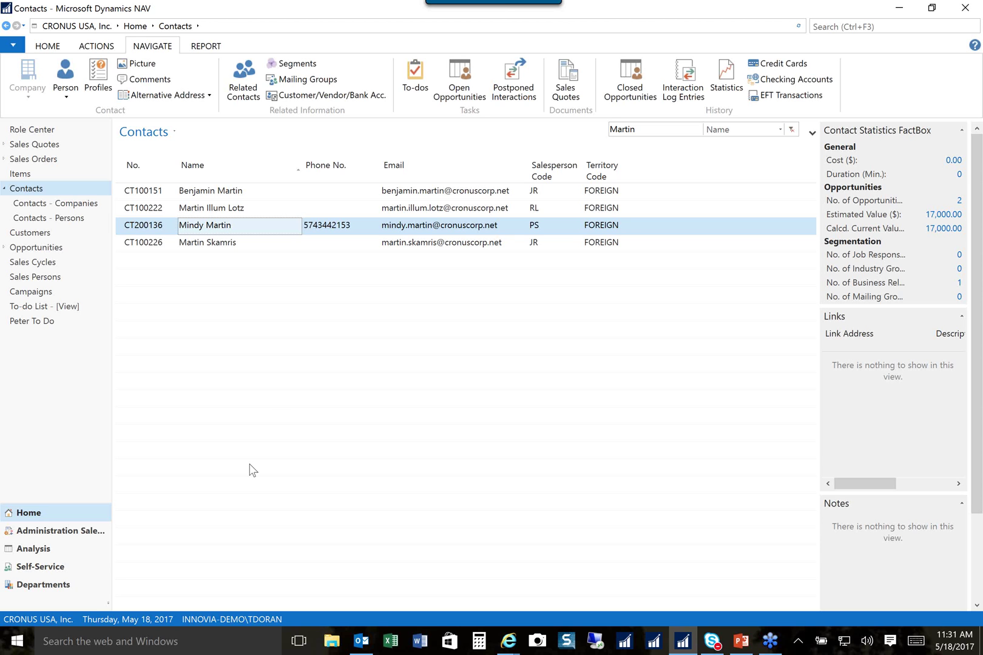
- Open the Customers list and sort it by Balance ($) in descending order
{"action": "left_click", "coordinate": [44, 234]}
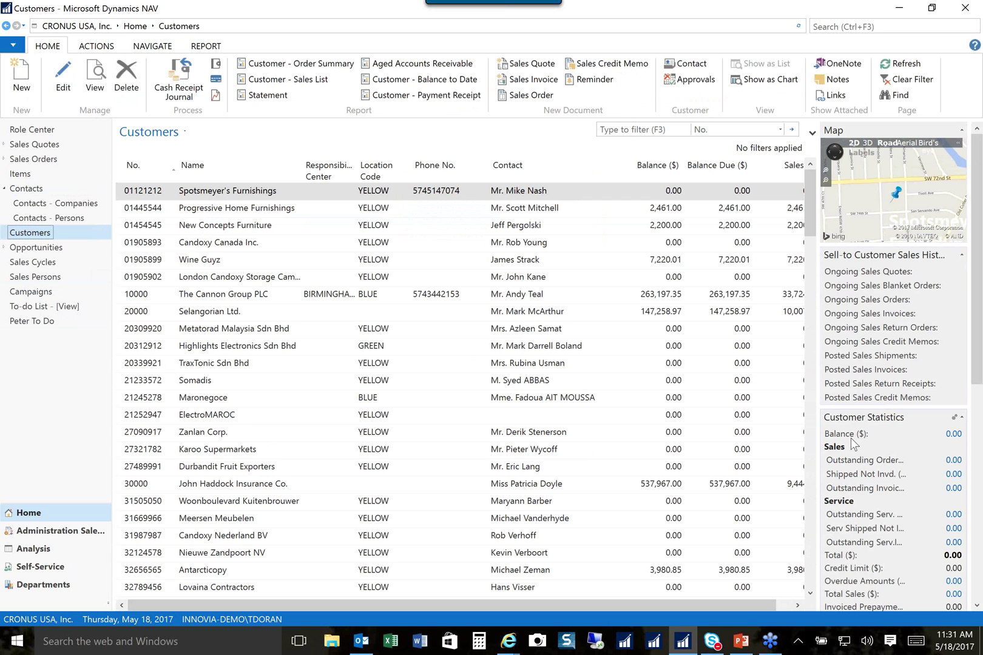
{"action": "mouse_move", "coordinate": [850, 438]}
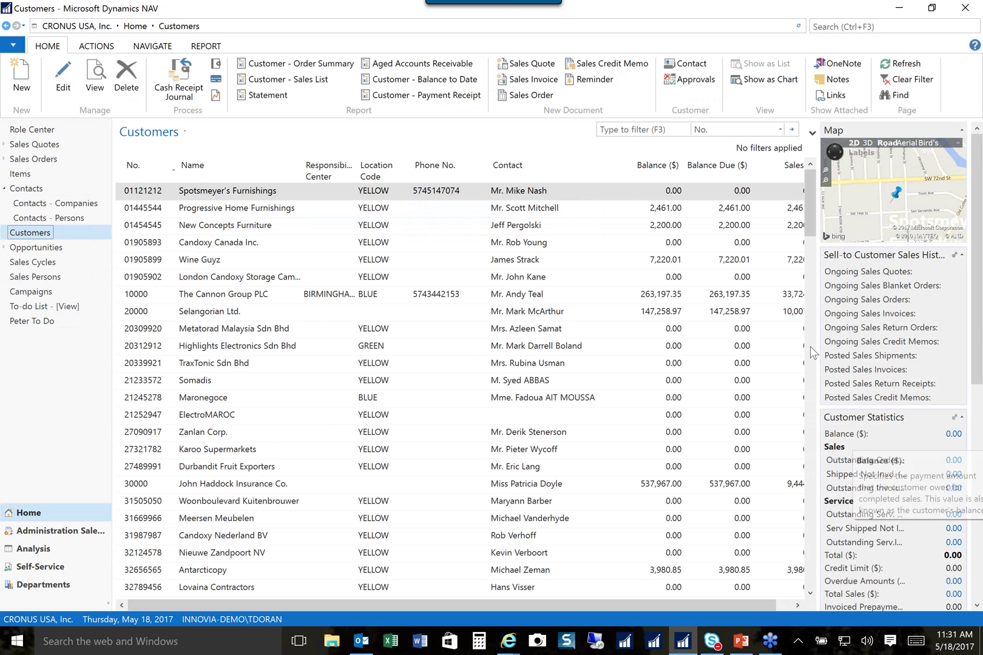
{"action": "mouse_move", "coordinate": [841, 375]}
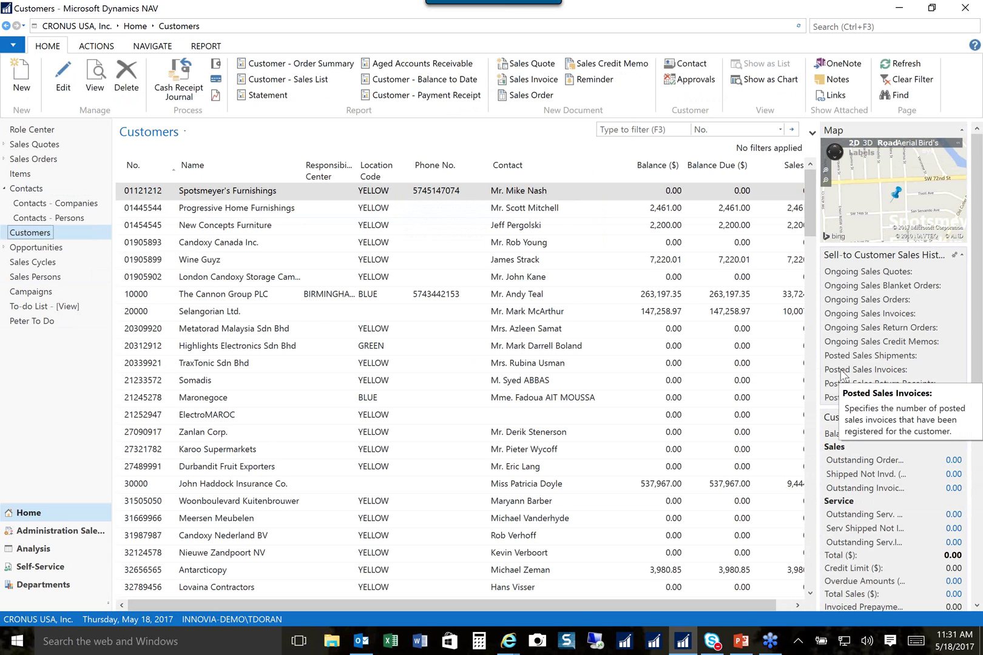
{"action": "left_click", "coordinate": [656, 167]}
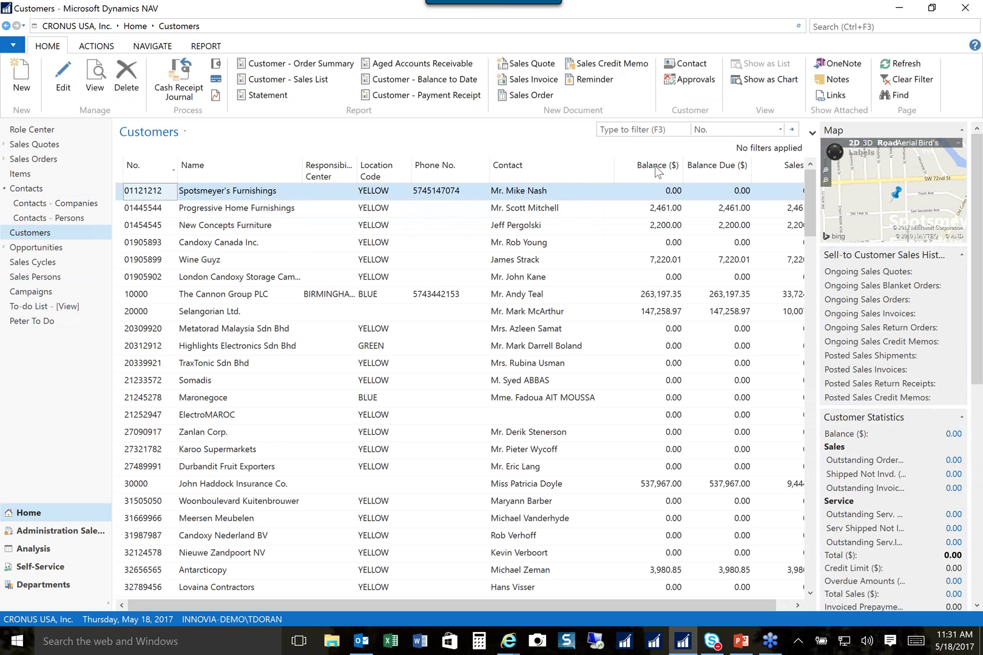
{"action": "left_click", "coordinate": [657, 171]}
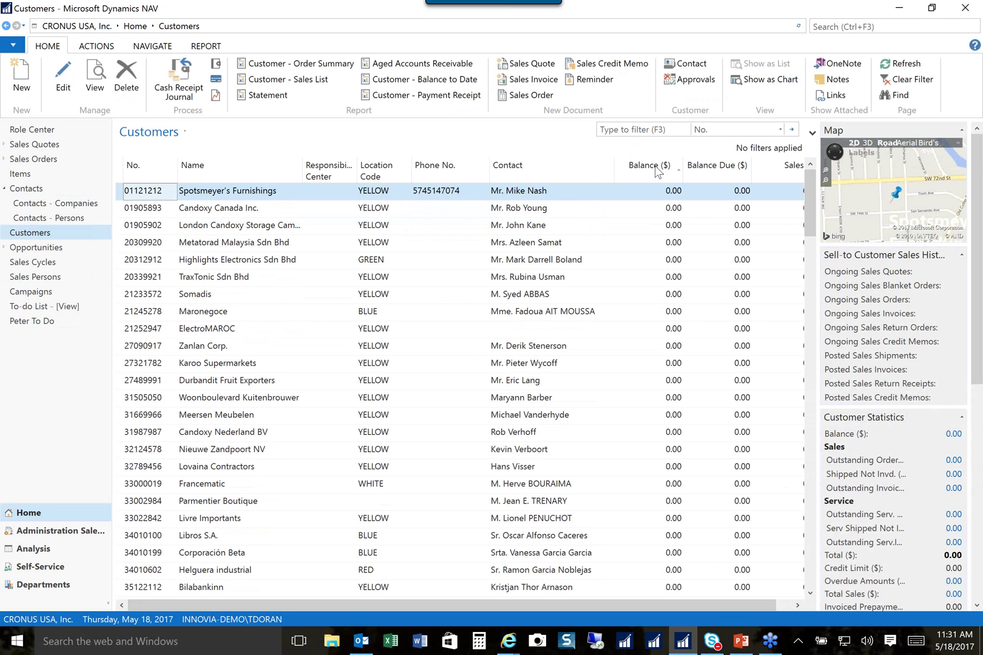
{"action": "left_click", "coordinate": [657, 172]}
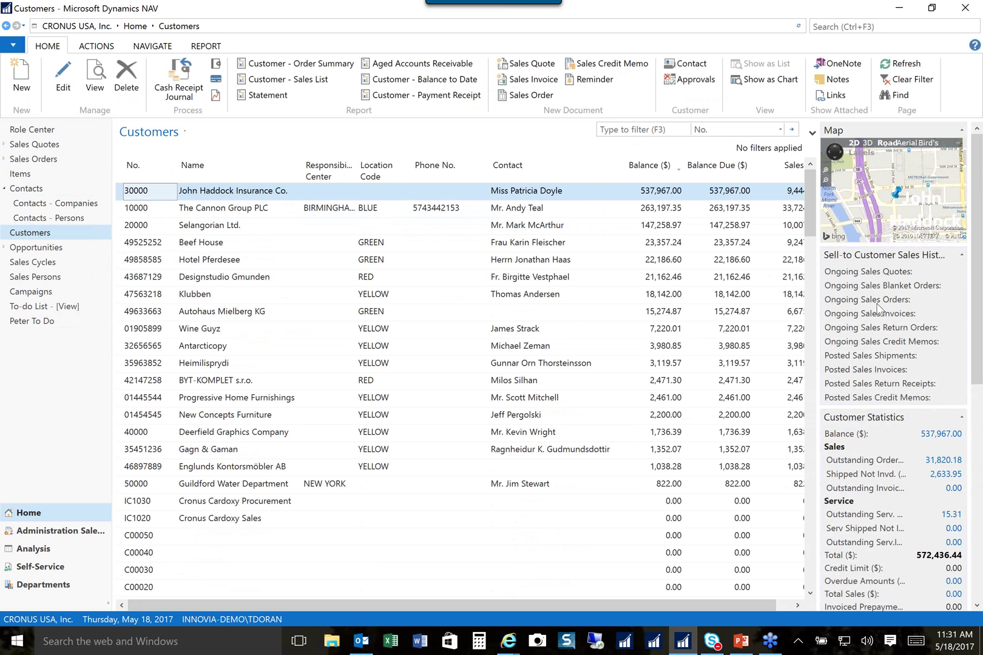
- Examine the customer statistics for The Cannon Group PLC, review the ledger entries behind its overdue amounts, and close them
{"action": "scroll", "coordinate": [863, 405], "scroll_direction": "down", "scroll_amount": 3}
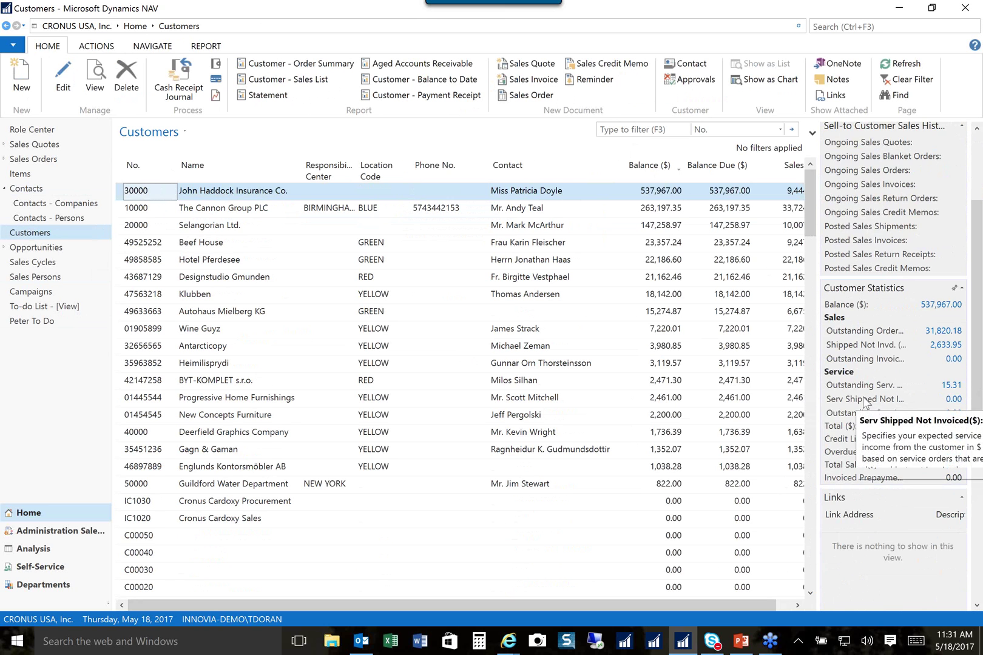
{"action": "left_click", "coordinate": [230, 213]}
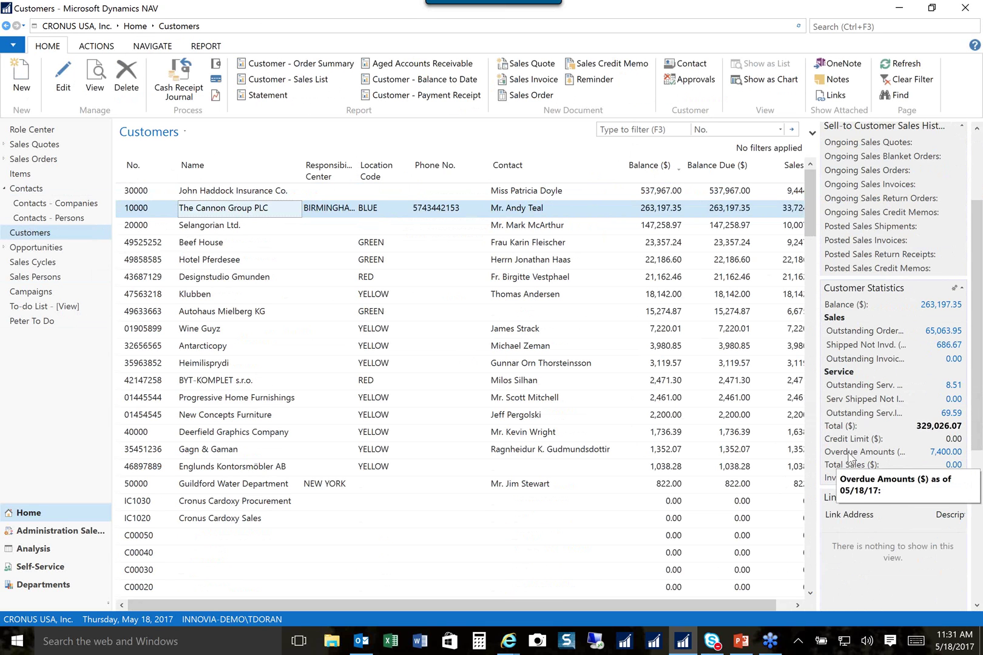
{"action": "left_click", "coordinate": [948, 456]}
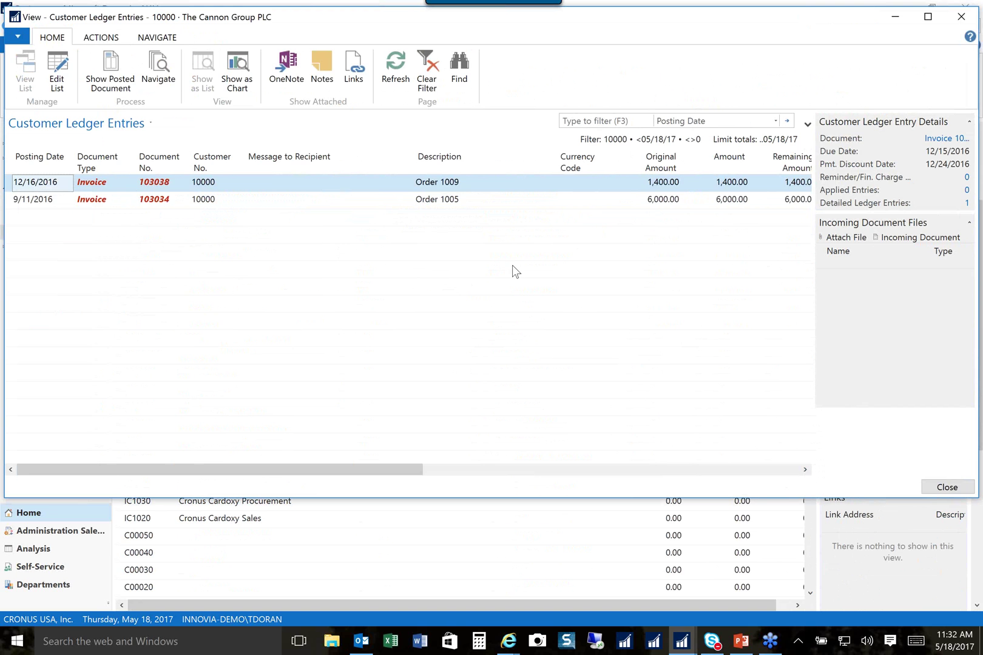
{"action": "left_click", "coordinate": [962, 17]}
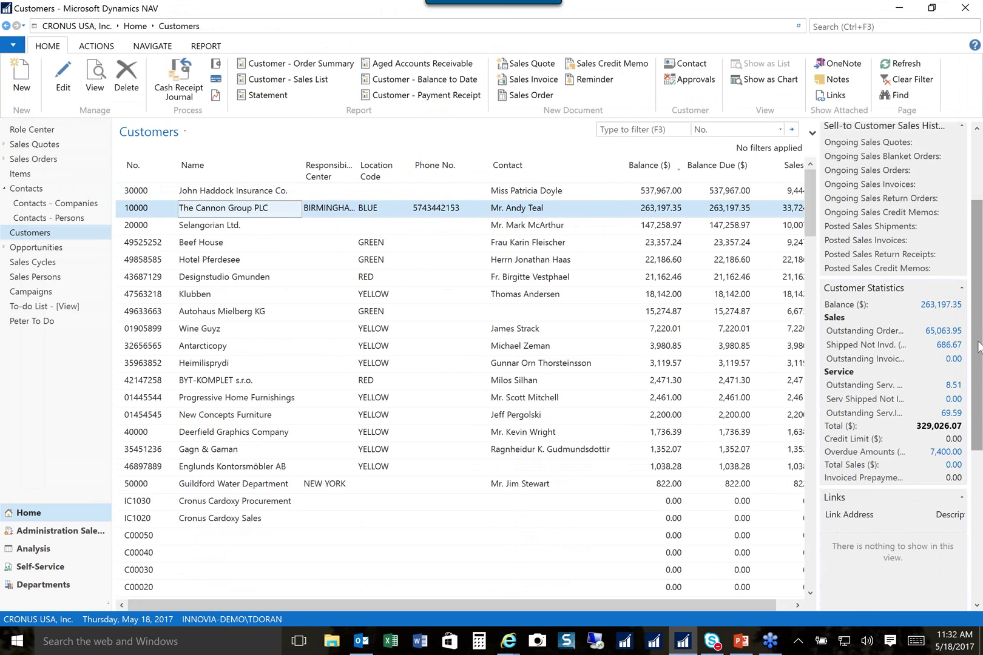
{"action": "left_click_drag", "start_coordinate": [978, 347], "coordinate": [971, 280]}
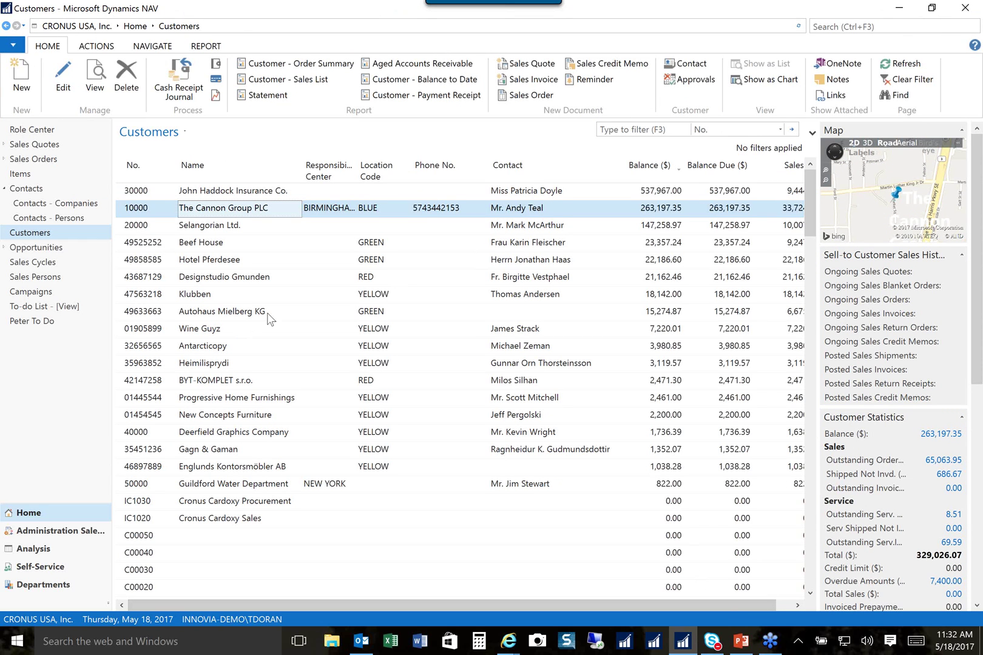
- Return to the Role Center, search for "Workfl", and open the Workflow page under Application Setup
{"action": "left_click", "coordinate": [29, 131]}
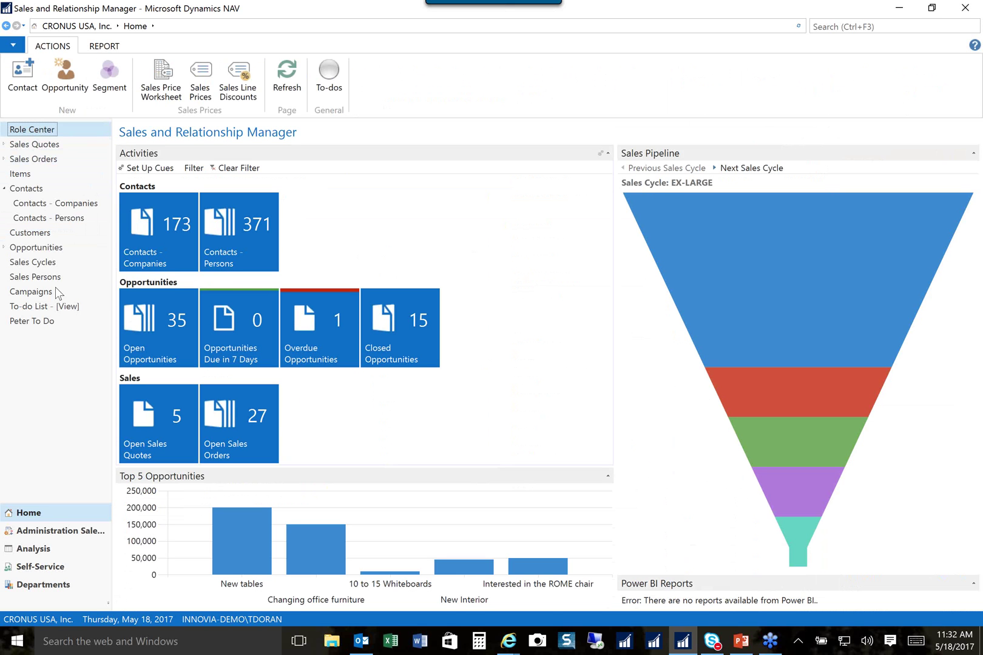
{"action": "left_click", "coordinate": [828, 25]}
{"action": "type", "text": "Wo"}
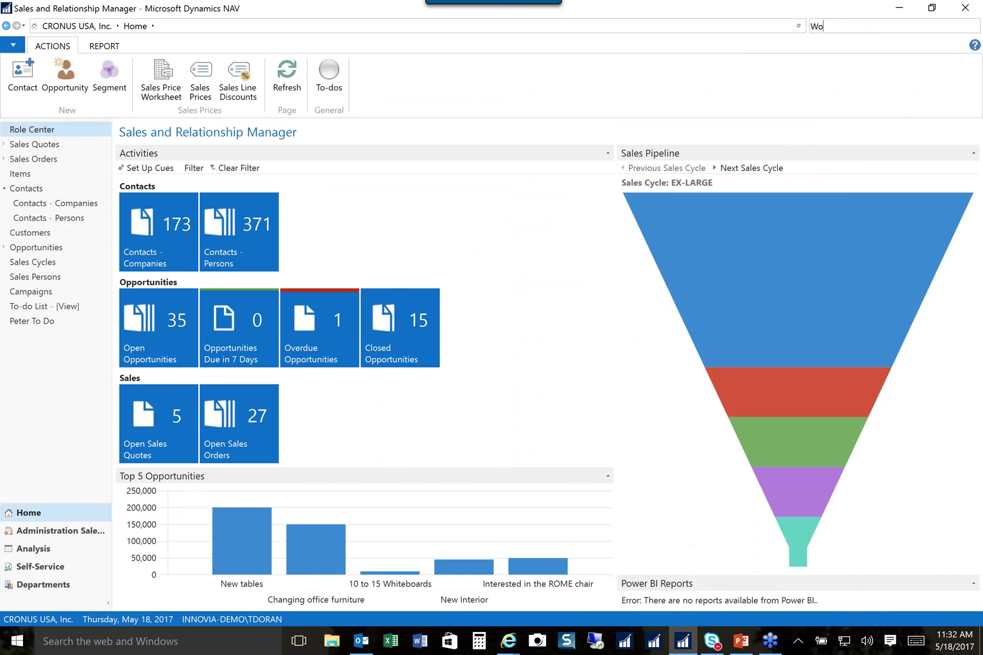
{"action": "type", "text": "rkfl"}
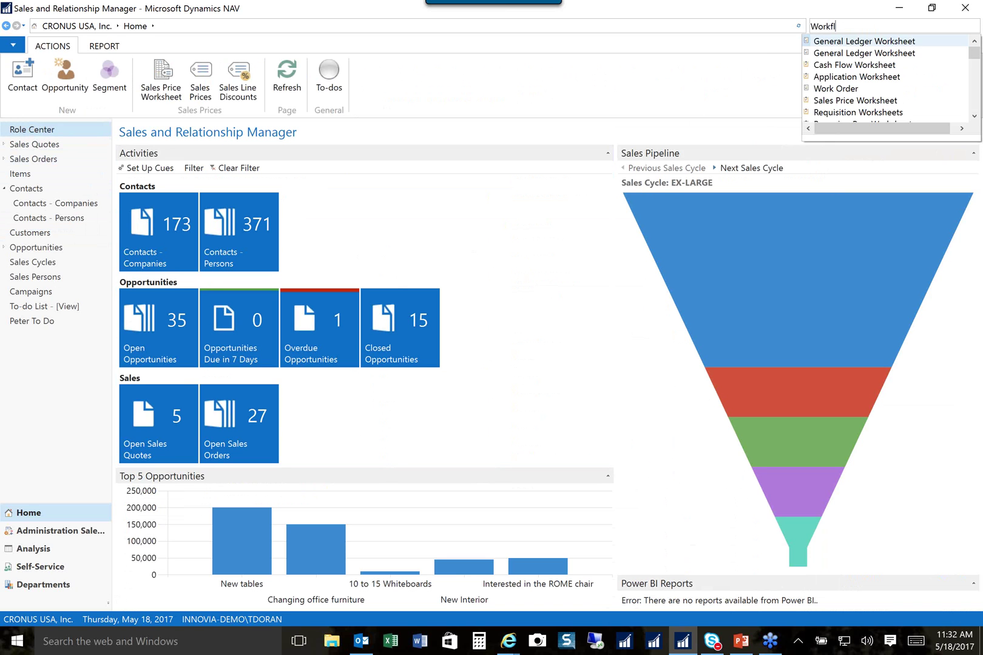
{"action": "left_click", "coordinate": [828, 40]}
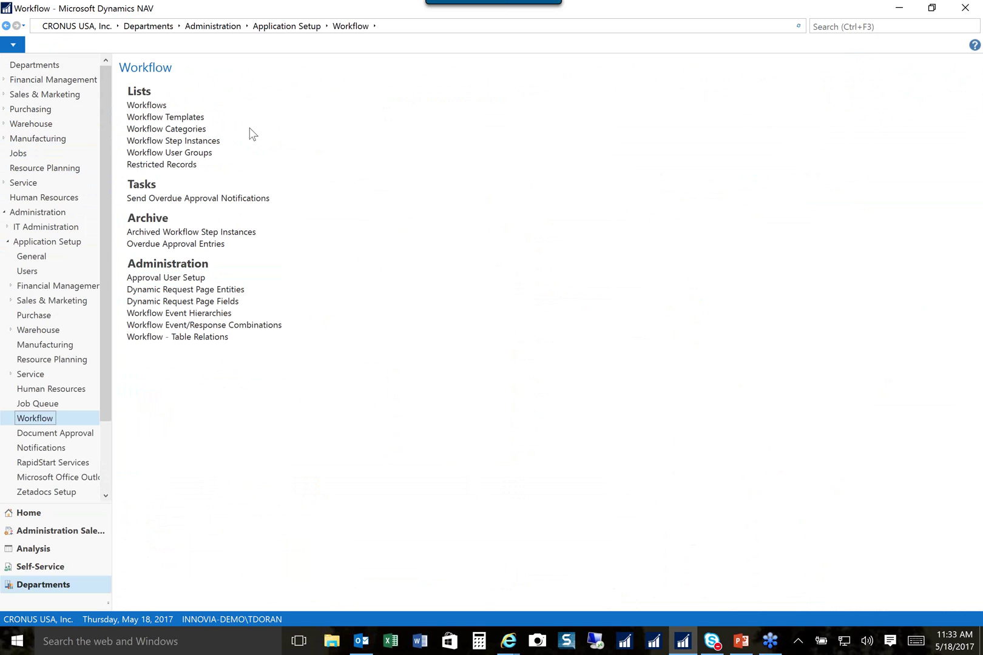
- Open Workflow Templates, expand the Finance and Sales and Marketing categories, and collapse the Administration department in the navigation tree
{"action": "left_click", "coordinate": [182, 120]}
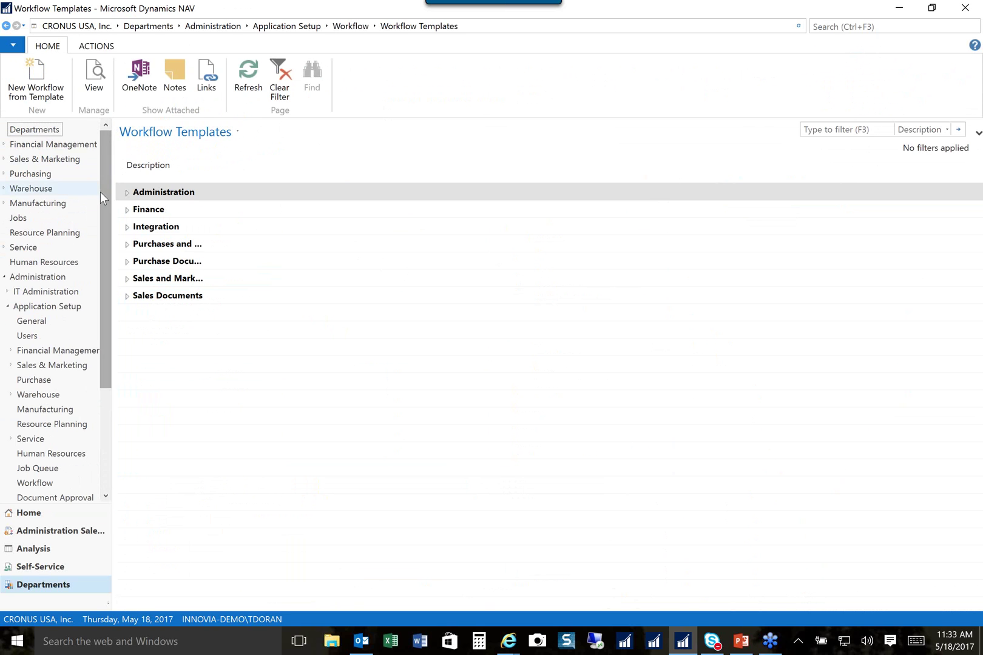
{"action": "left_click", "coordinate": [127, 209]}
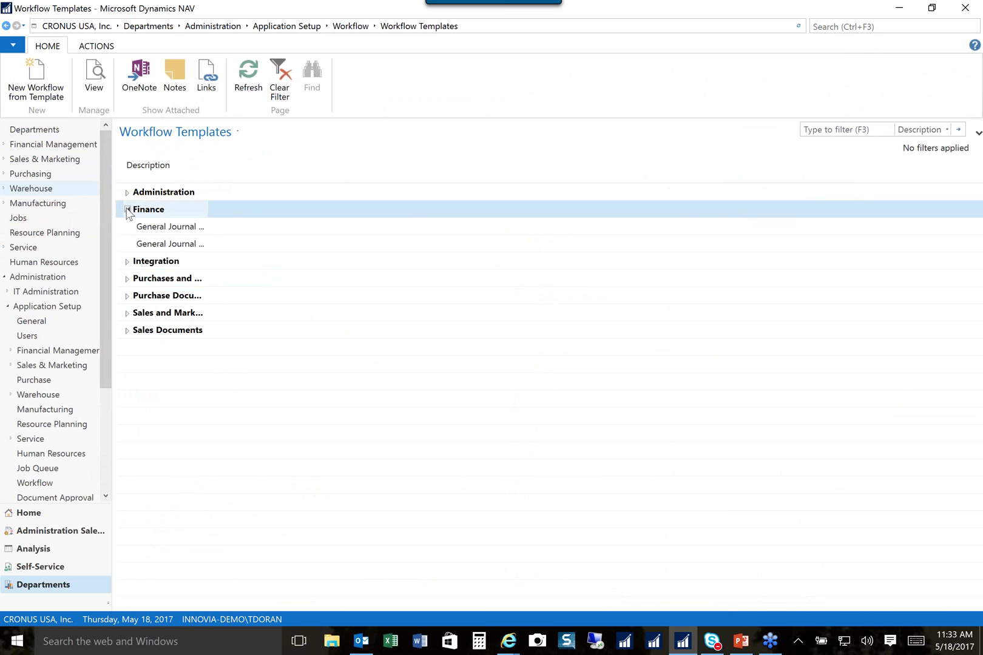
{"action": "left_click", "coordinate": [126, 314]}
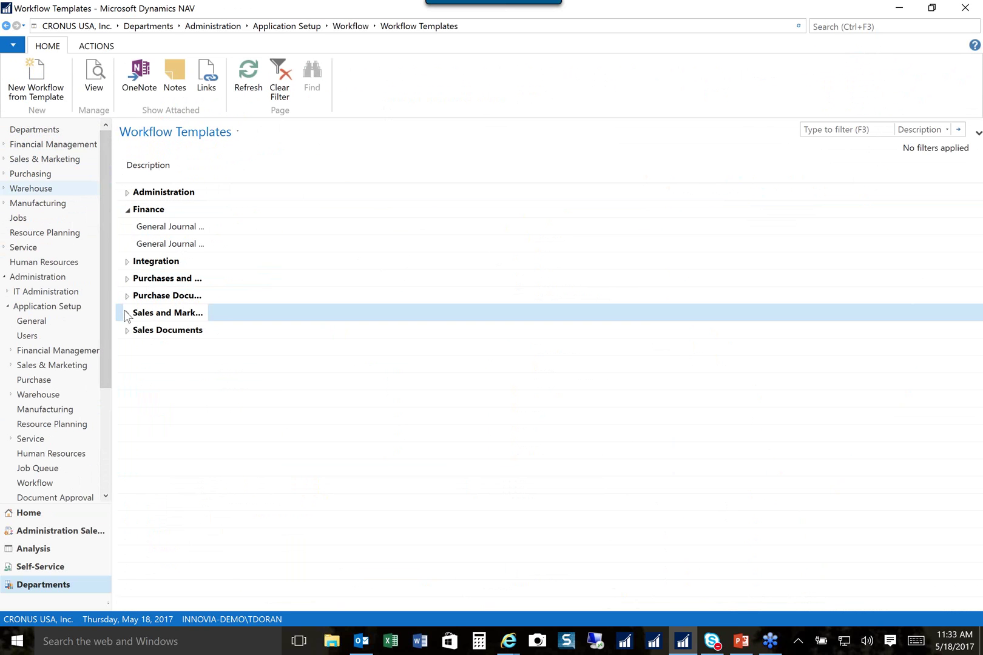
{"action": "left_click", "coordinate": [127, 313]}
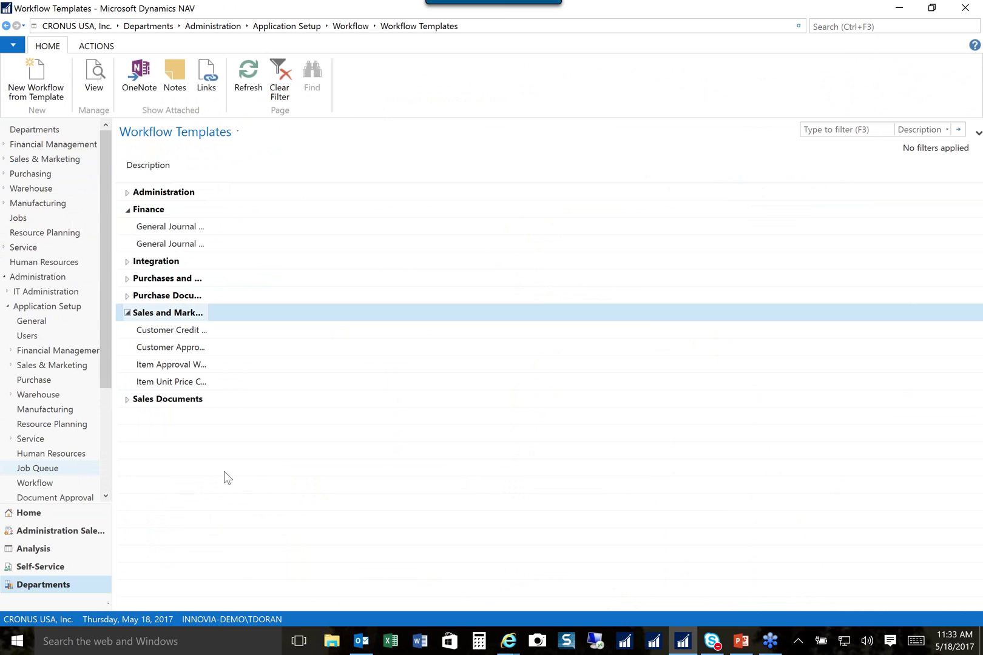
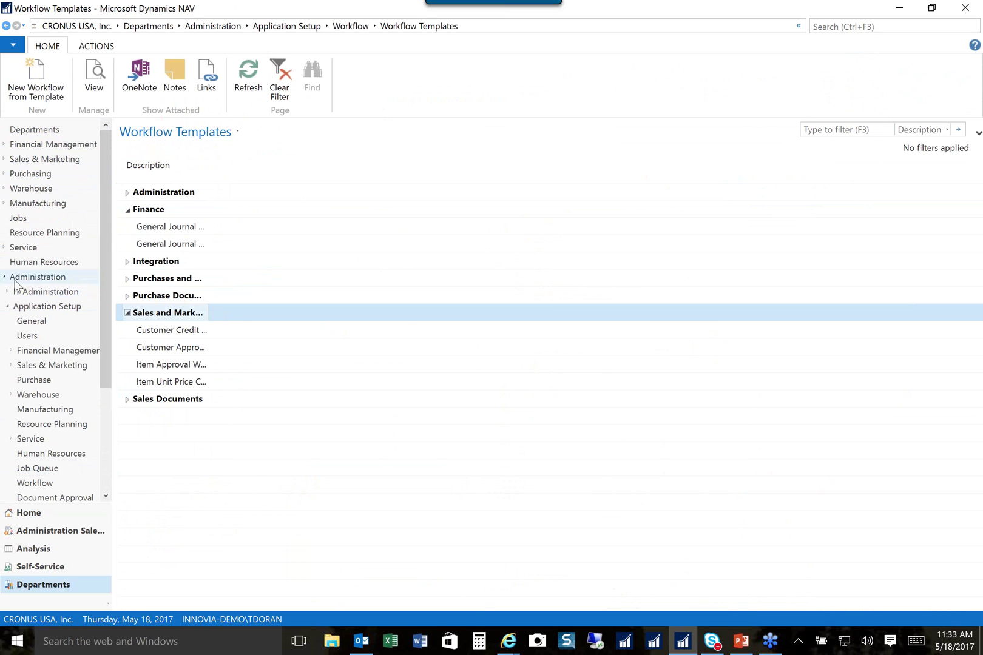
{"action": "left_click", "coordinate": [4, 278]}
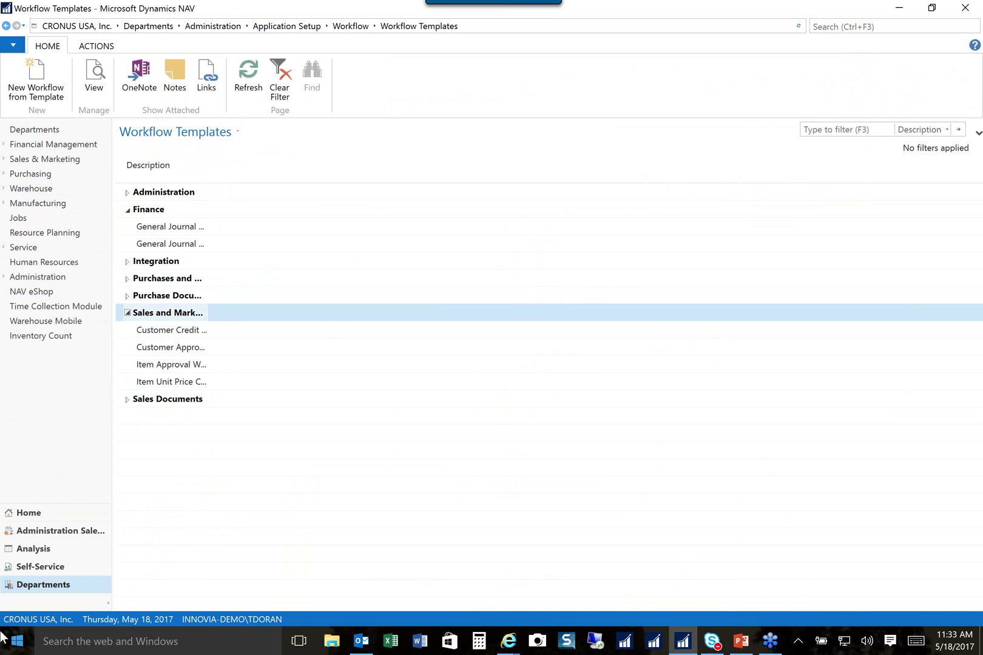
- Return to the Role Center and open the overview page of all departments
{"action": "left_click", "coordinate": [34, 512]}
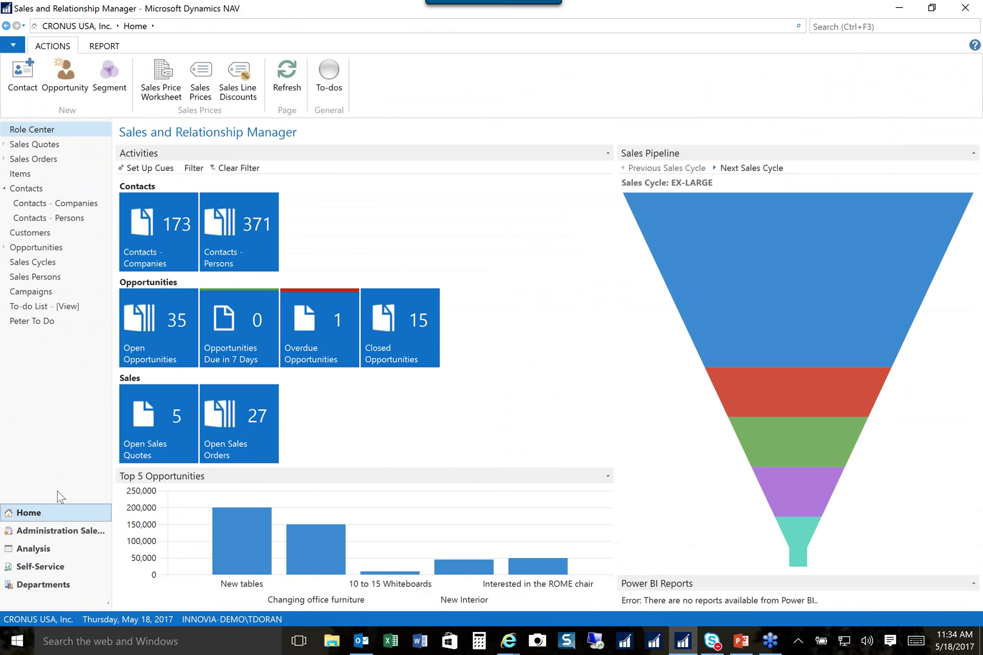
{"action": "left_click", "coordinate": [36, 586]}
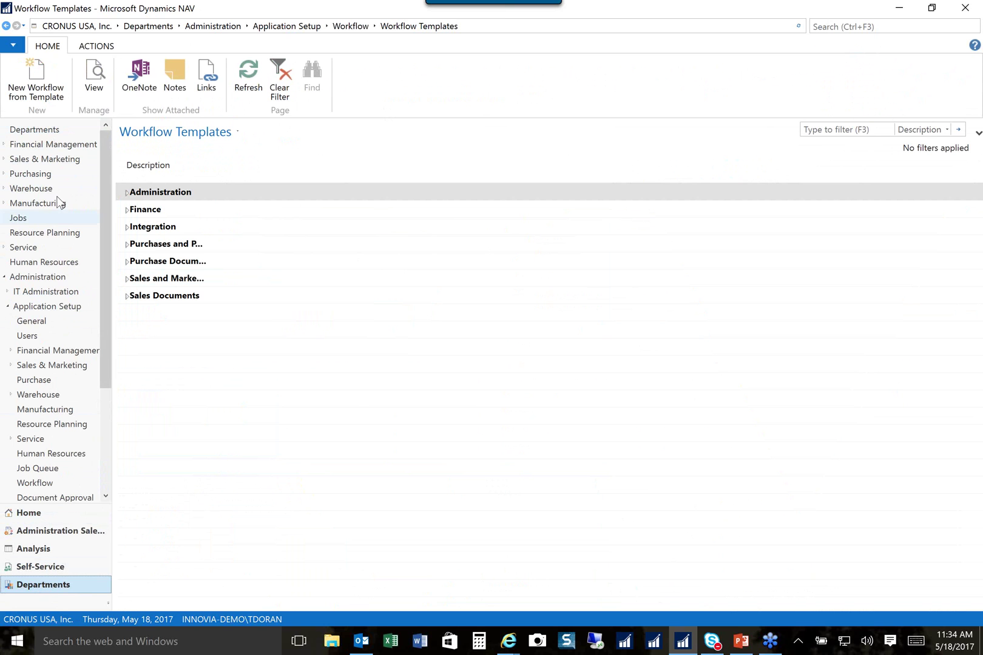
{"action": "left_click", "coordinate": [32, 131]}
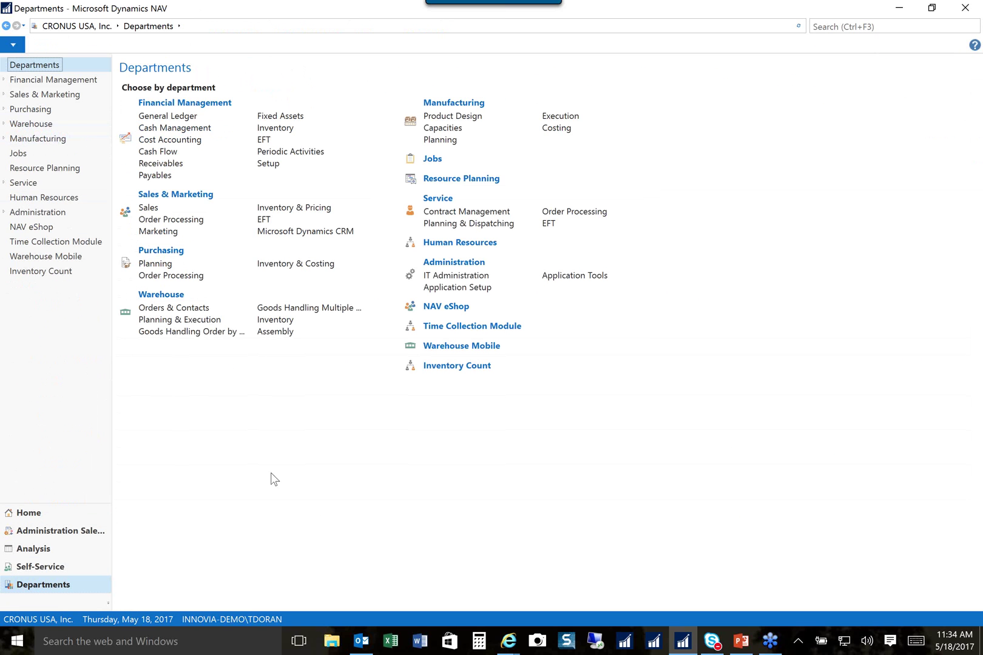
- Open the Dispatch Board from the Service department's Planning & Dispatching page, review its service orders, and close it
{"action": "left_click", "coordinate": [438, 199]}
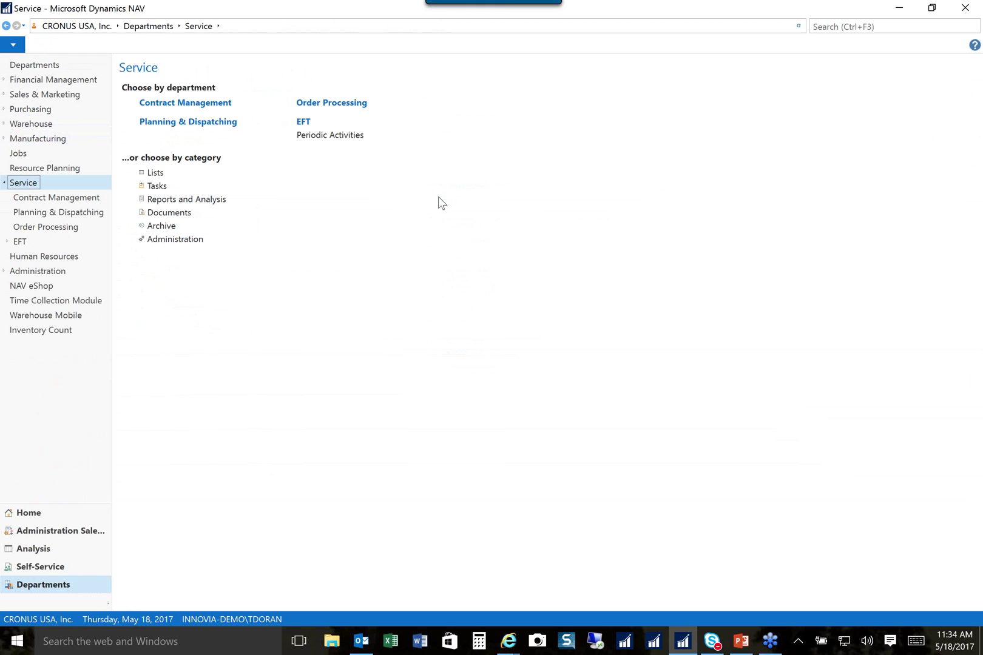
{"action": "left_click", "coordinate": [190, 123]}
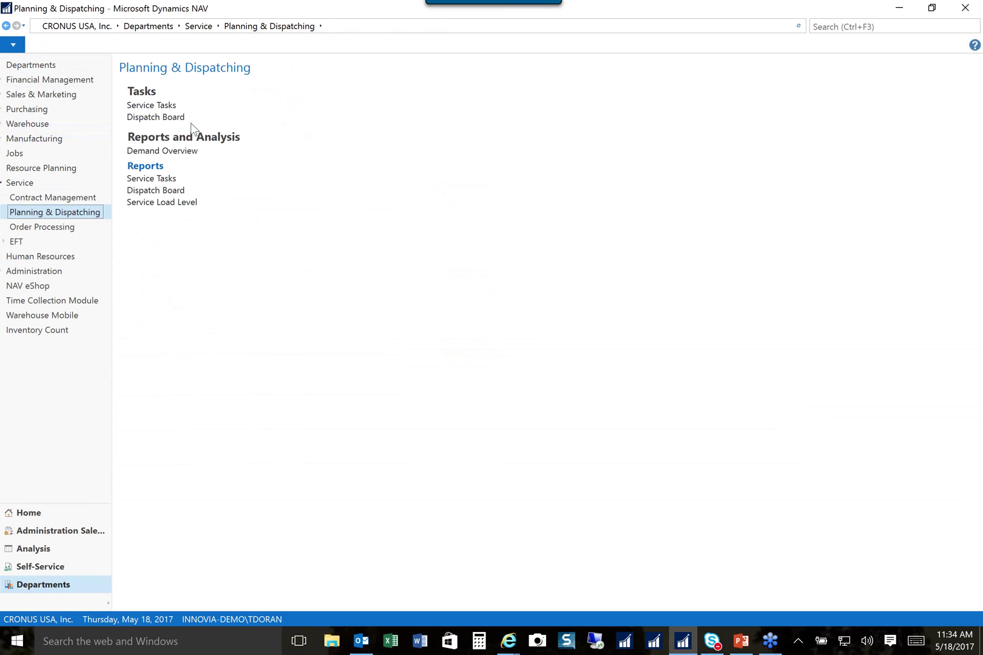
{"action": "left_click", "coordinate": [170, 123]}
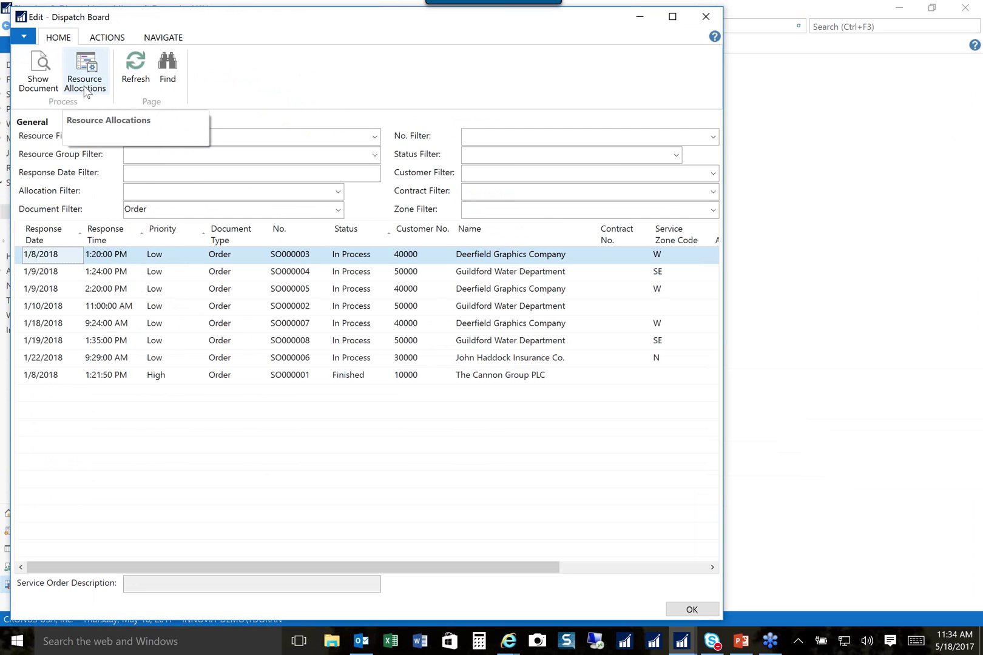
{"action": "left_click", "coordinate": [702, 15]}
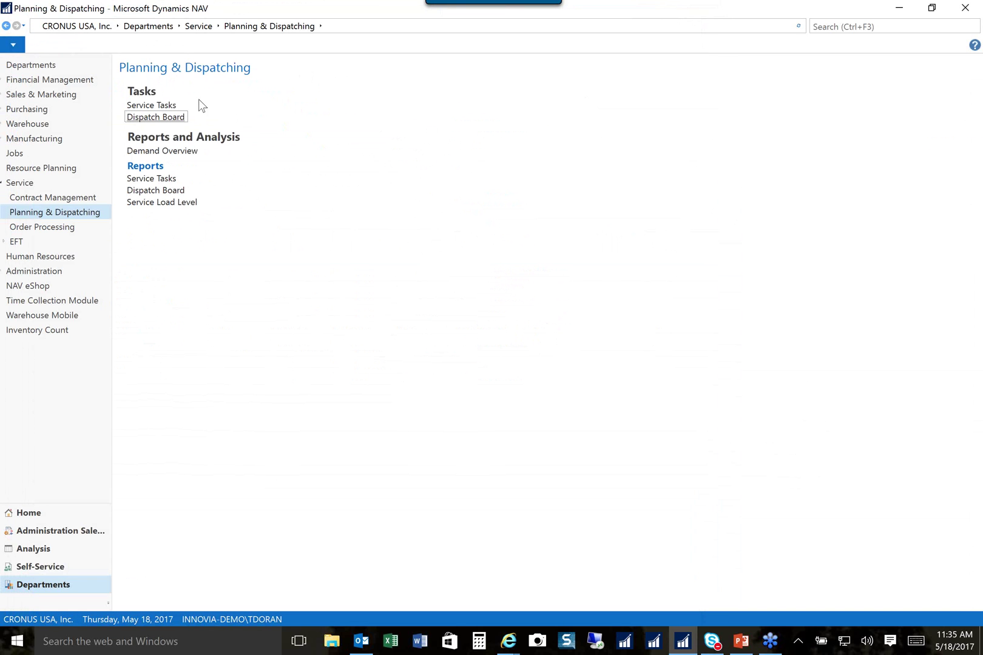
- Review the Service department's Administration setup pages and return to the Service overview
{"action": "left_click", "coordinate": [22, 183]}
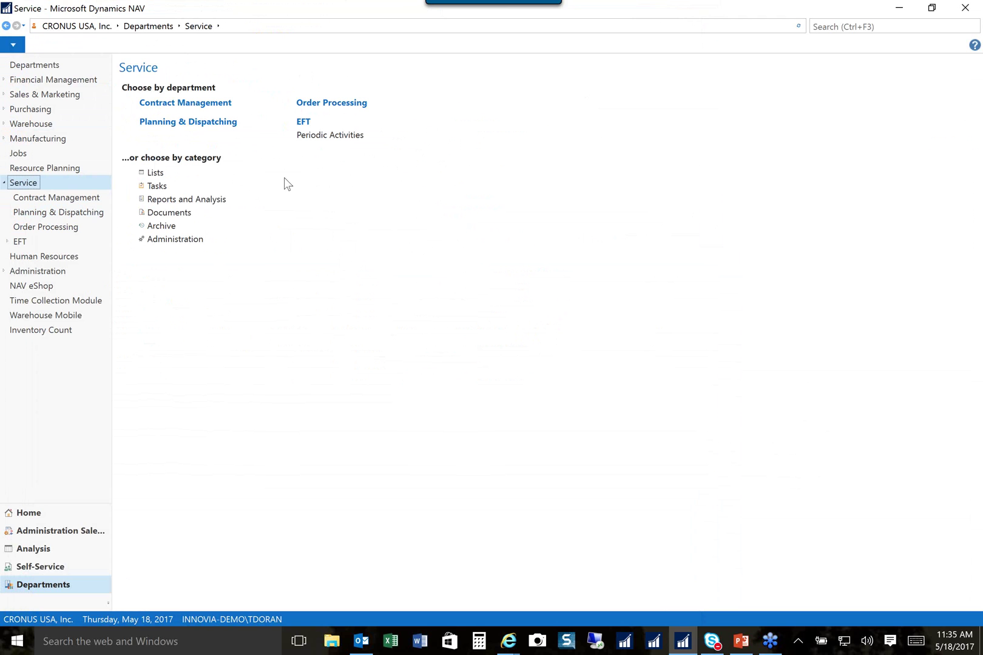
{"action": "left_click", "coordinate": [187, 241]}
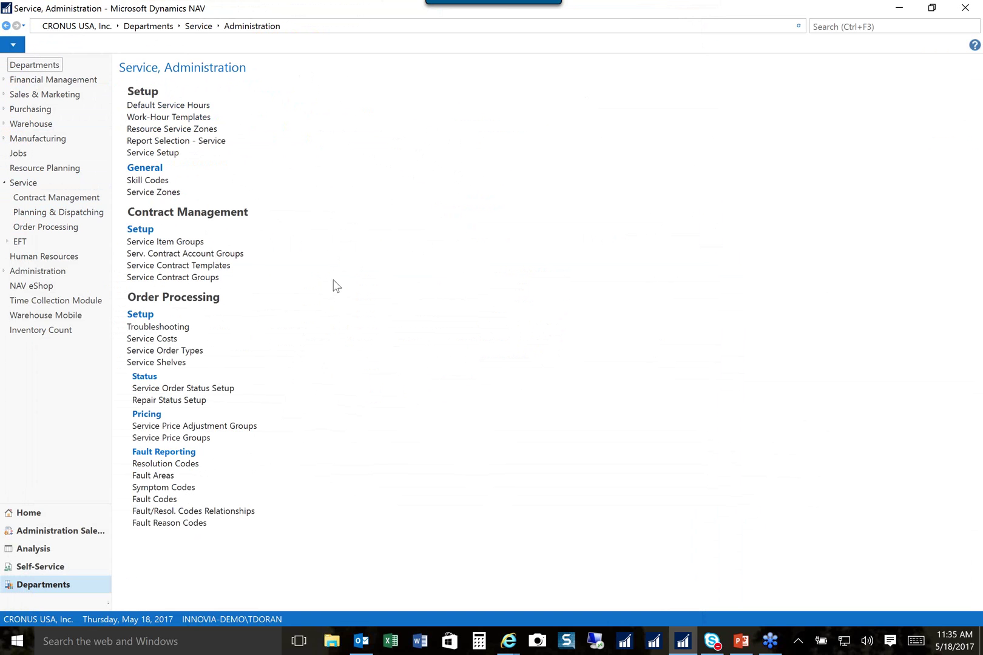
{"action": "left_click", "coordinate": [18, 184]}
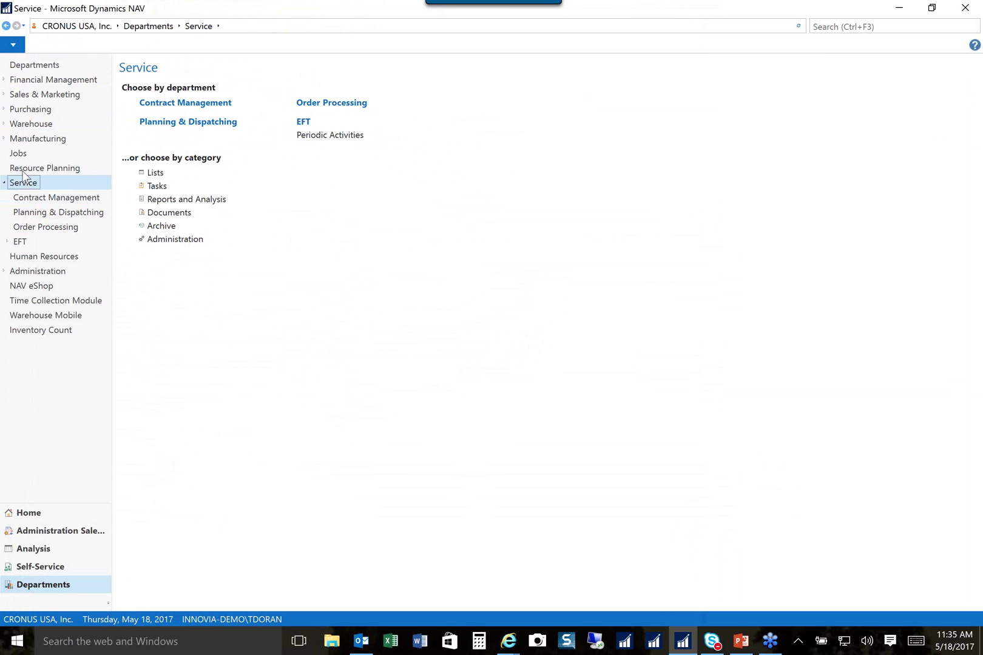
- Open the Jobs list, examine the statistics of the DEERFIELD, 8 WP job including the Currency section, and close them
{"action": "left_click", "coordinate": [20, 156]}
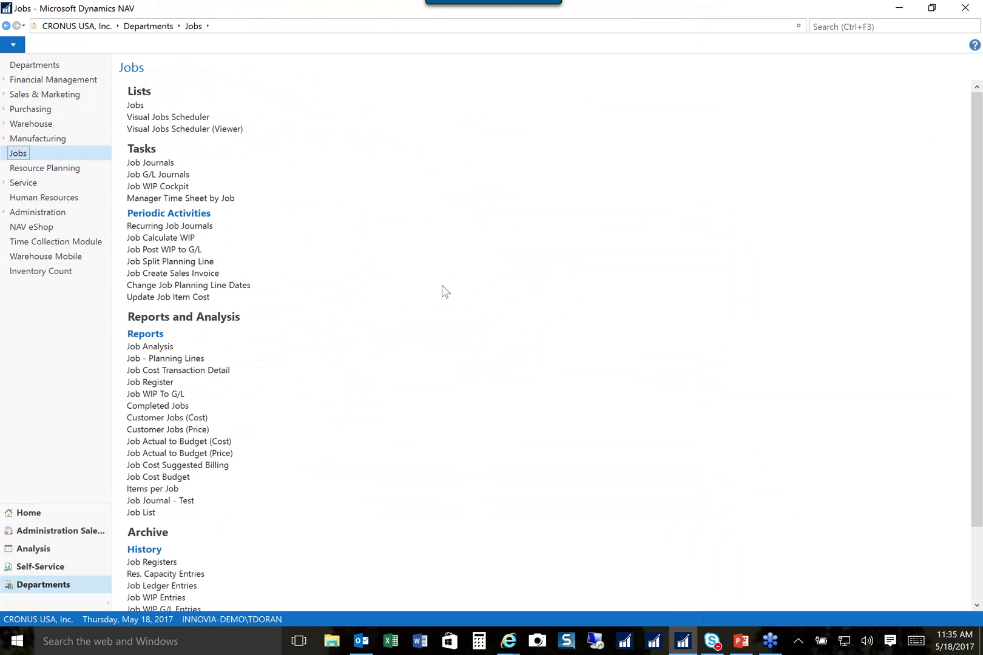
{"action": "left_click", "coordinate": [139, 109]}
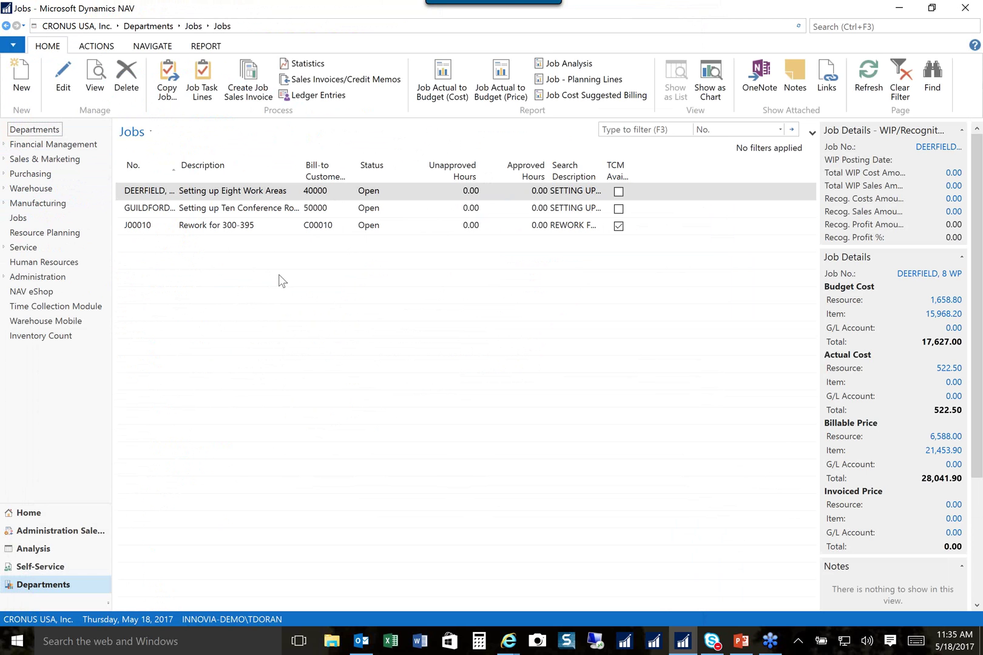
{"action": "left_click", "coordinate": [301, 64]}
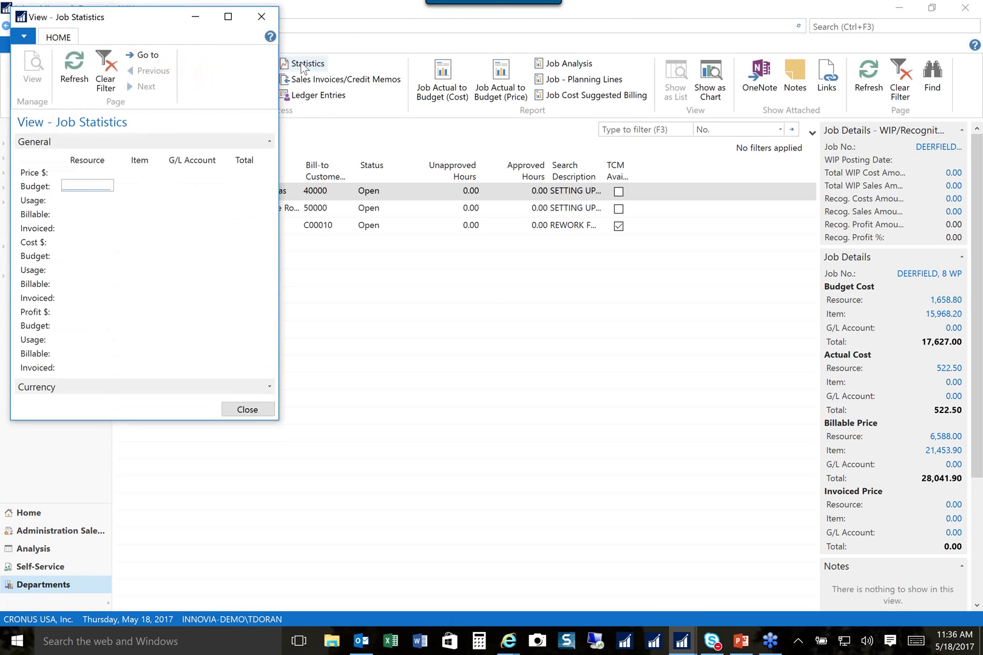
{"action": "left_click_drag", "start_coordinate": [276, 420], "coordinate": [656, 517]}
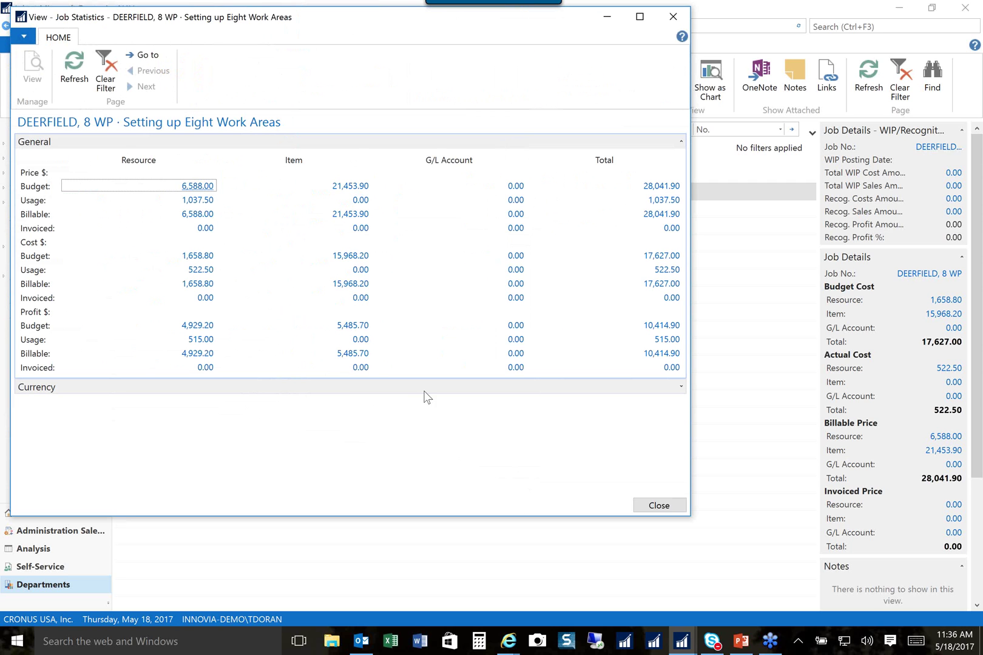
{"action": "left_click", "coordinate": [679, 388]}
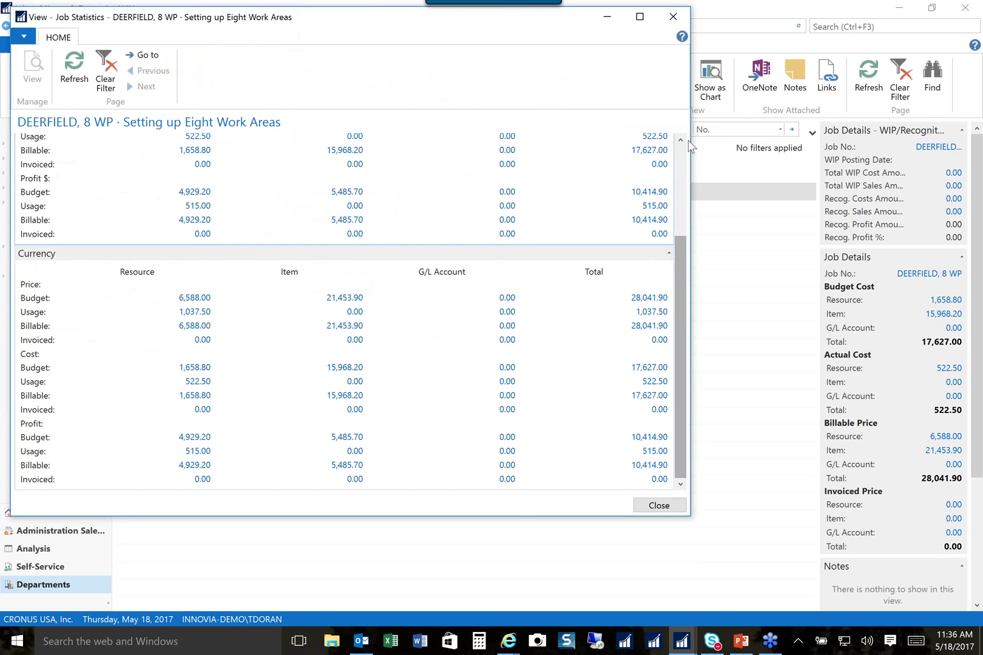
{"action": "left_click", "coordinate": [677, 15]}
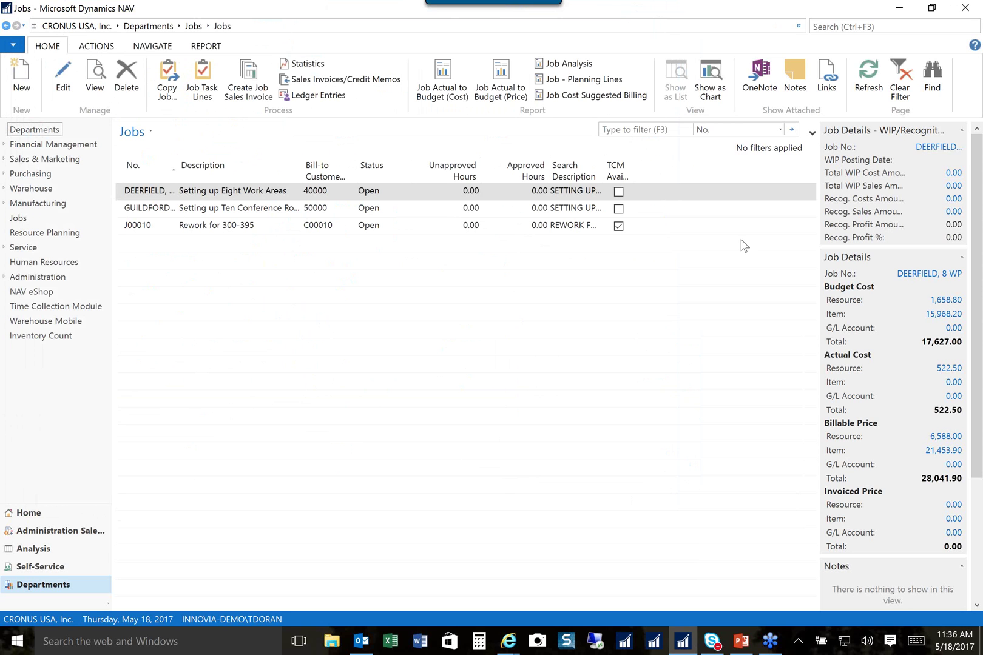
- Search for "WIP C", open the Job WIP Cockpit to review the jobs' WIP amounts, and close it
{"action": "left_click", "coordinate": [846, 27]}
{"action": "type", "text": "WII"}
{"action": "key", "text": "BackSpace"}
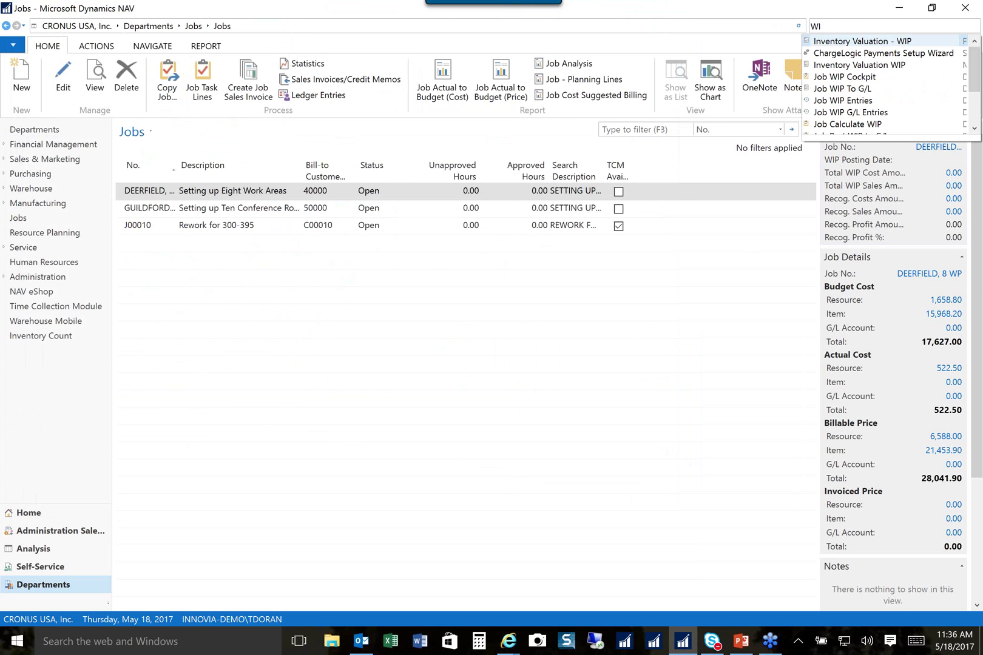
{"action": "type", "text": "P C"}
{"action": "left_click", "coordinate": [838, 41]}
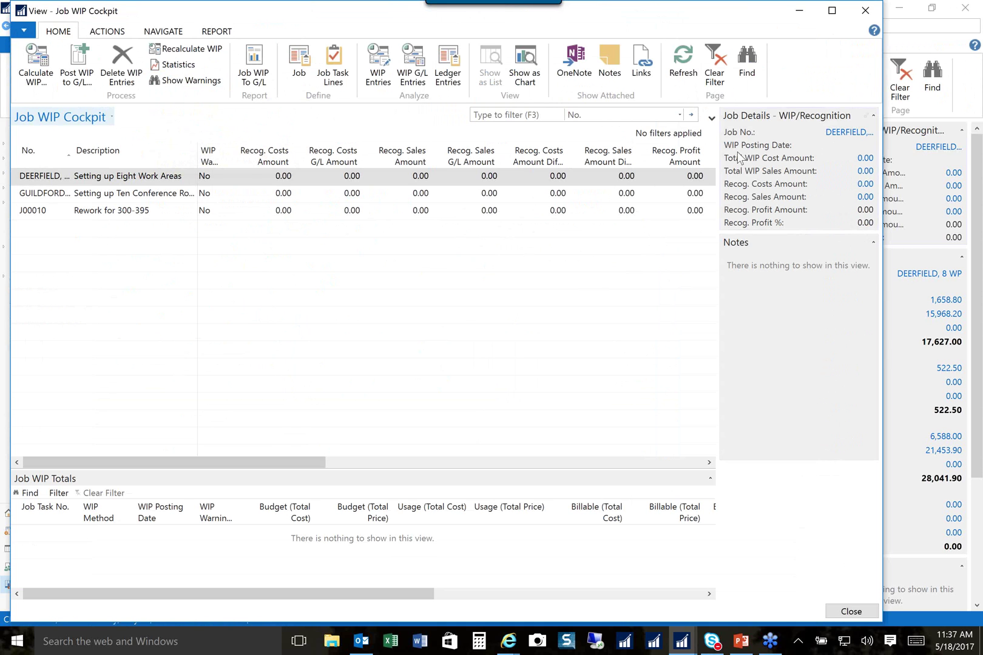
{"action": "left_click", "coordinate": [868, 11]}
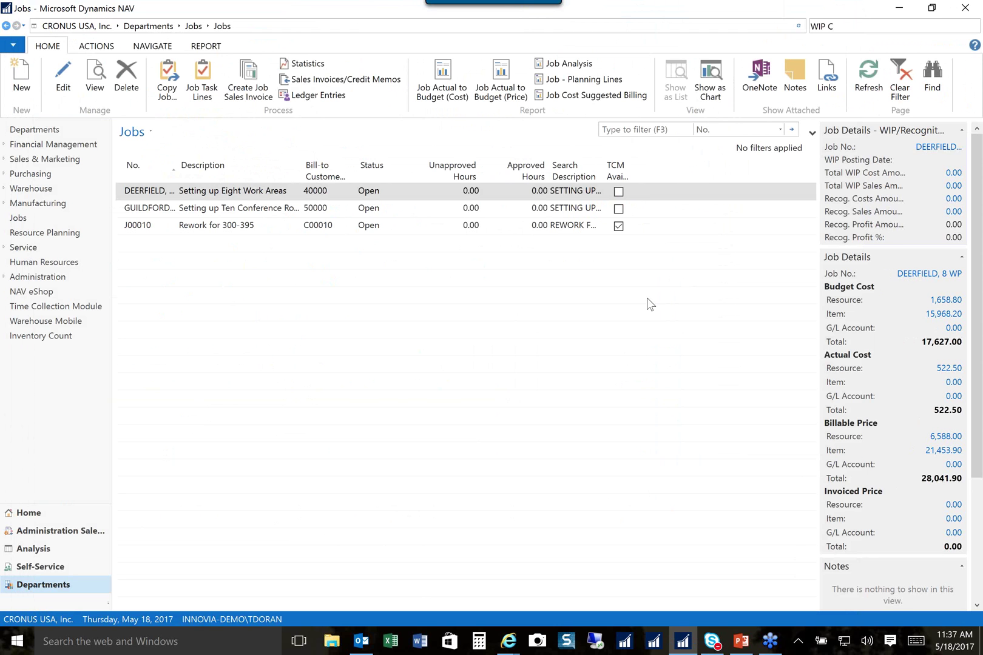
- Return to the Departments overview, search for "Planning Work", and open the Planning Worksheet
{"action": "left_click", "coordinate": [60, 584]}
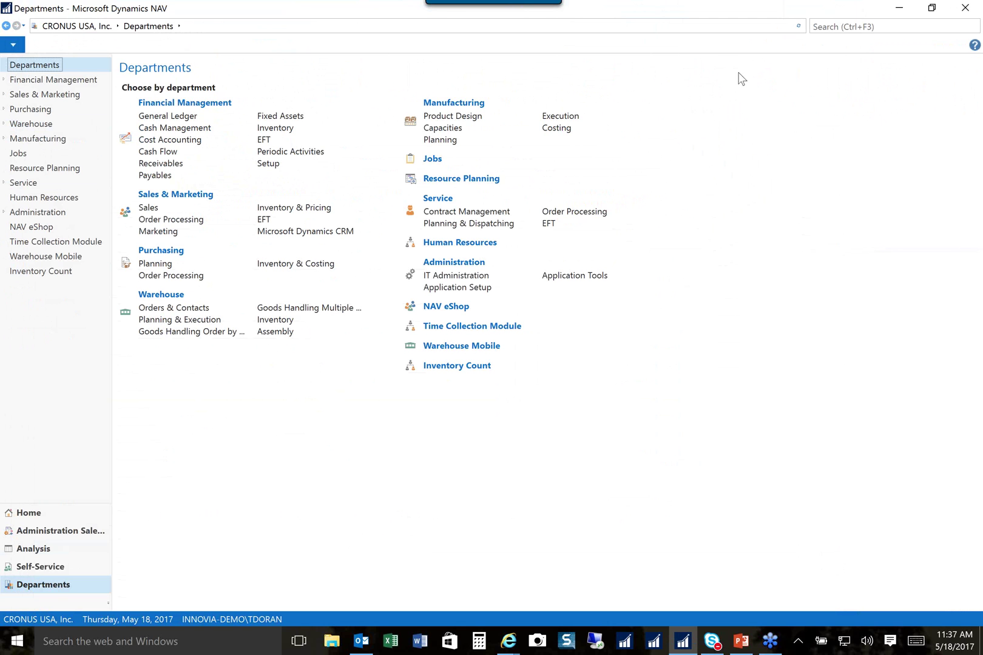
{"action": "left_click", "coordinate": [861, 26]}
{"action": "type", "text": "Planning Work"}
{"action": "left_click", "coordinate": [861, 41]}
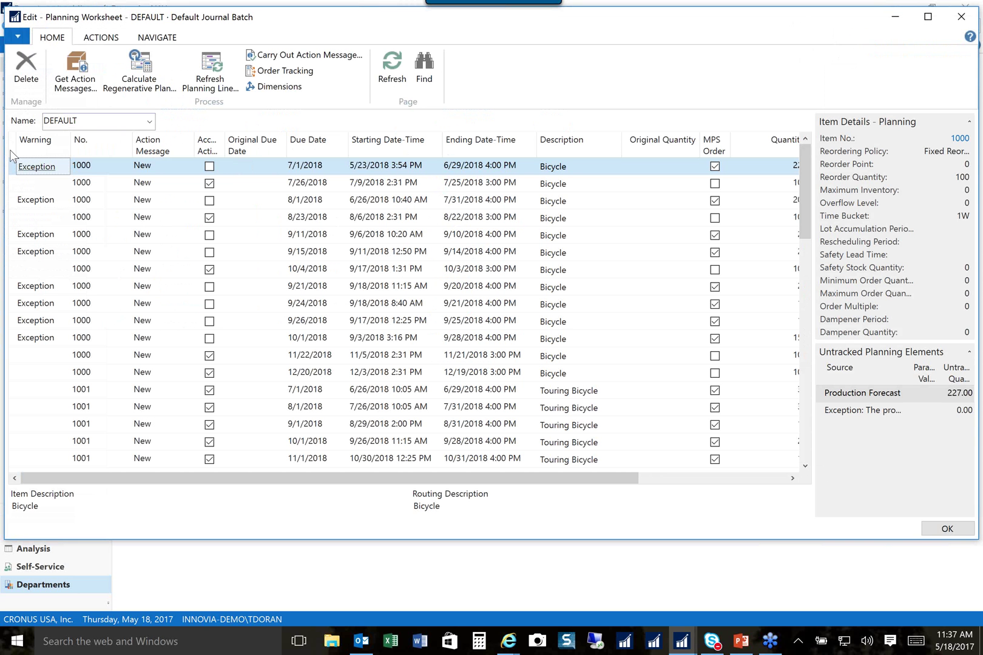
- Delete all existing lines from the DEFAULT planning worksheet batch
{"action": "key", "text": "ctrl+a"}
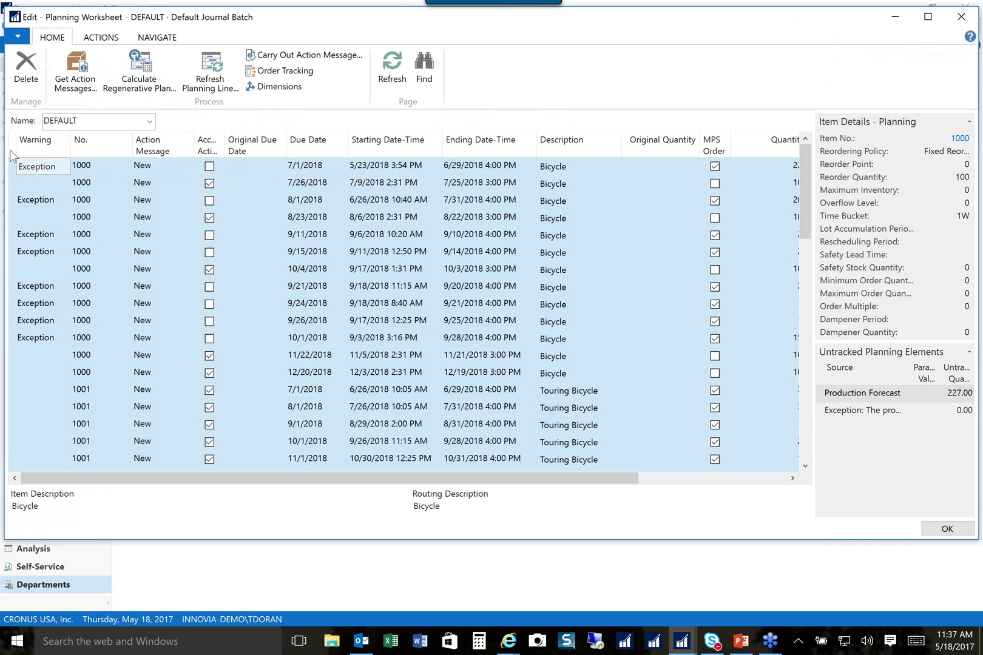
{"action": "left_click", "coordinate": [25, 79]}
{"action": "left_click", "coordinate": [473, 290]}
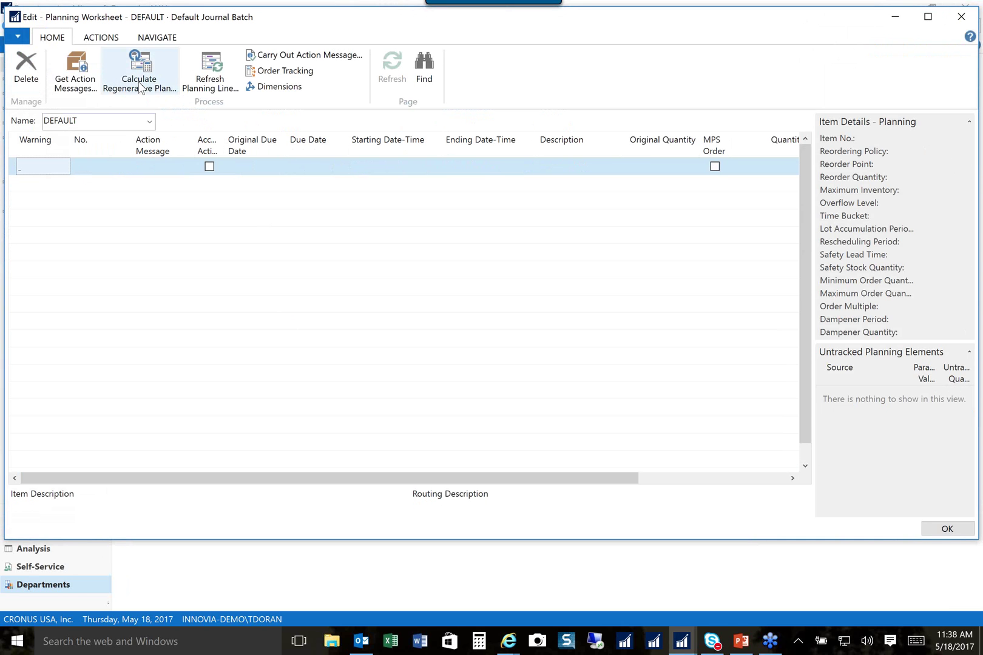
- Calculate a regenerative plan with MPS and MRP from 1/1/2017 to 12/31/2018, using forecast 2018 and no item filters
{"action": "left_click", "coordinate": [139, 86]}
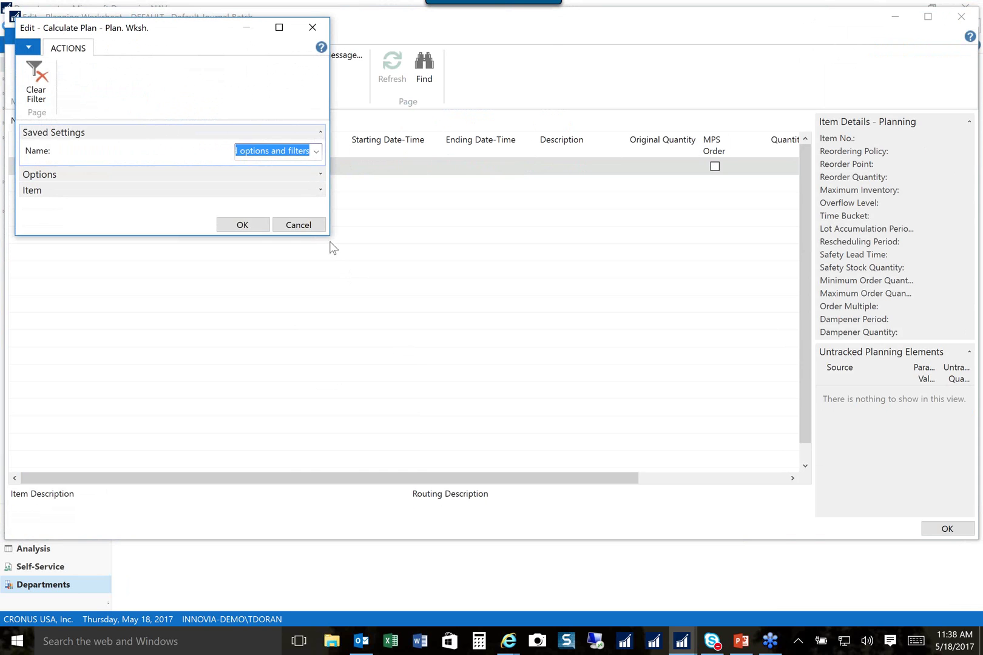
{"action": "left_click_drag", "start_coordinate": [331, 238], "coordinate": [632, 463]}
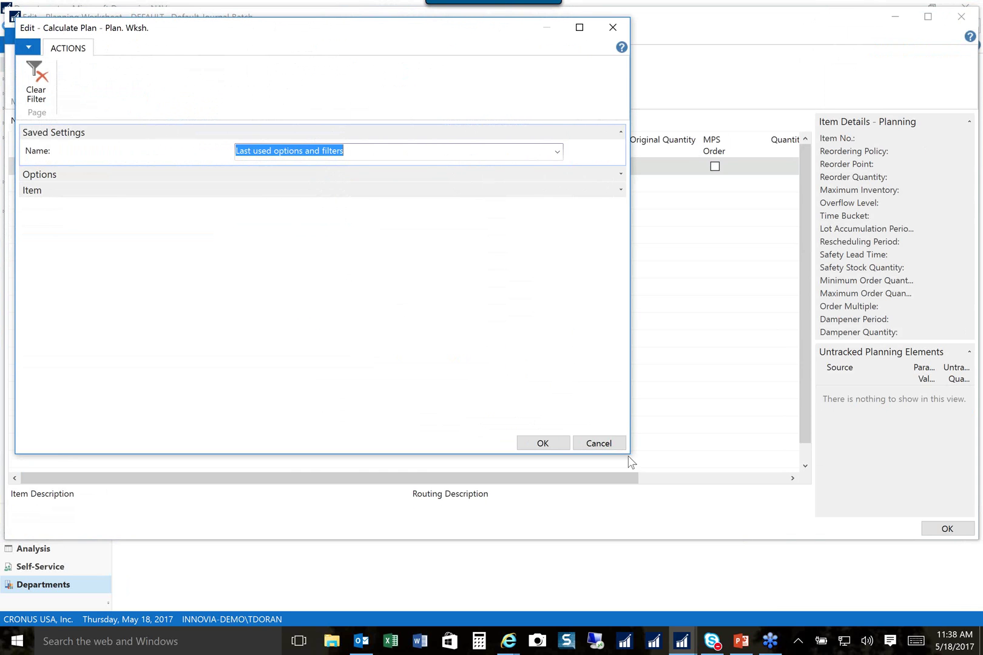
{"action": "left_click", "coordinate": [620, 191]}
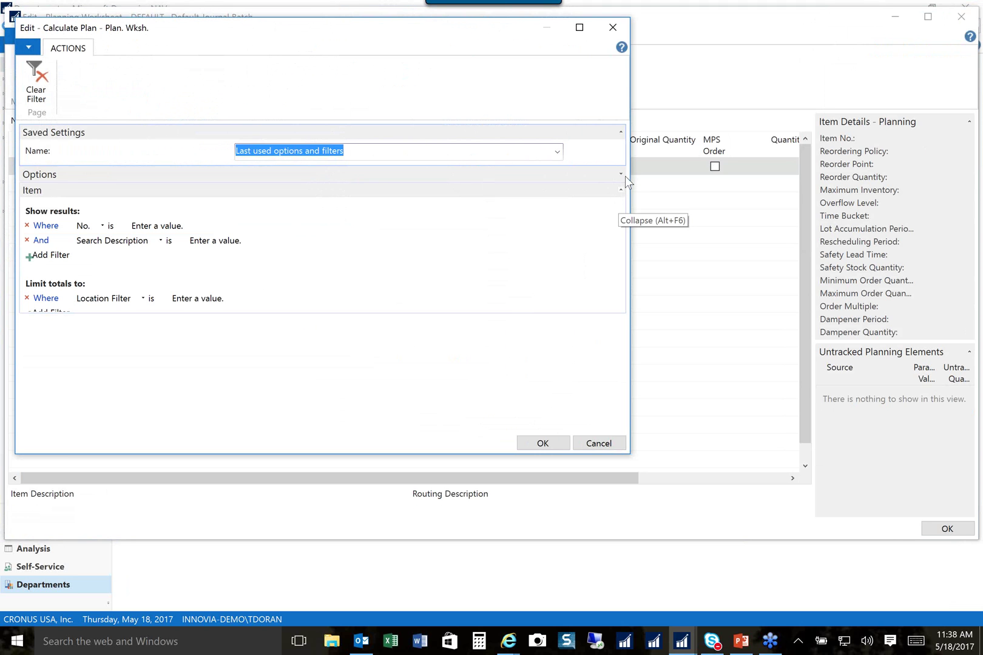
{"action": "left_click", "coordinate": [622, 174]}
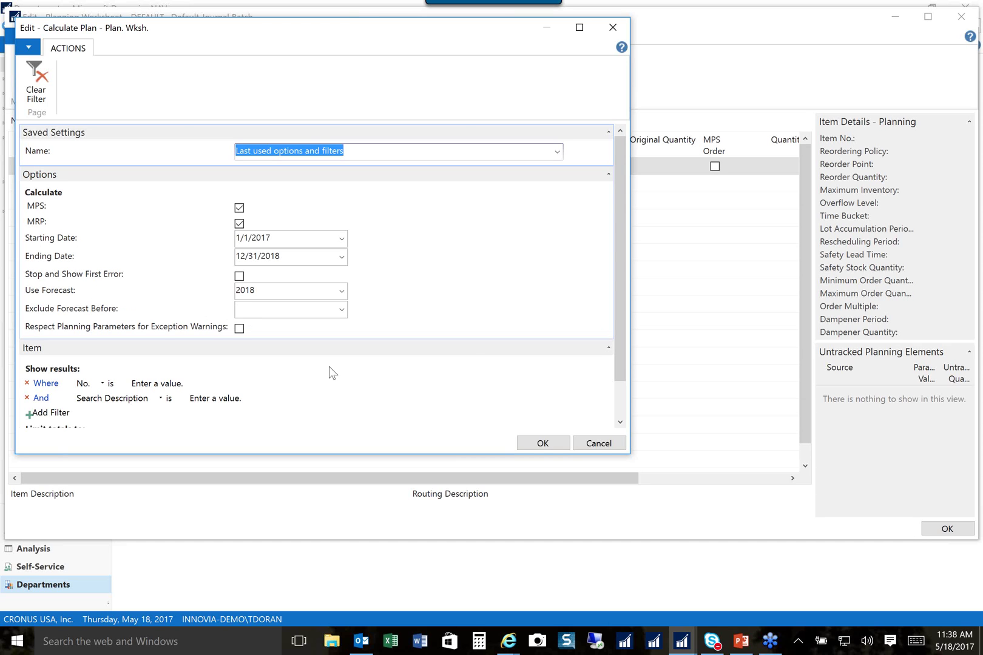
{"action": "left_click", "coordinate": [542, 445]}
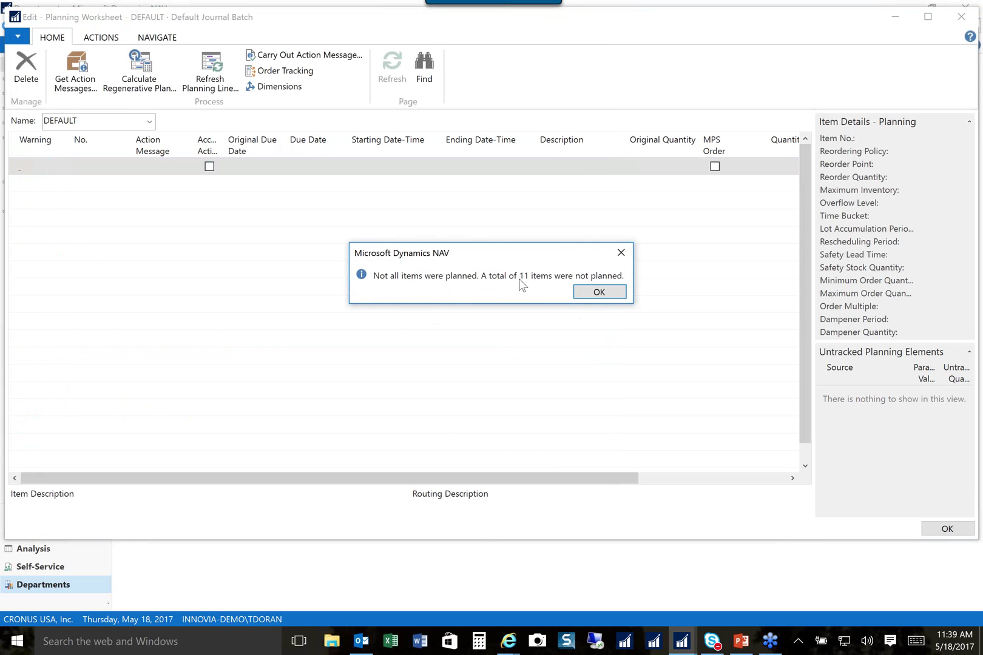
- Dismiss the planning message, review the Planning Error Log for the unplanned items, and close it
{"action": "left_click", "coordinate": [598, 293]}
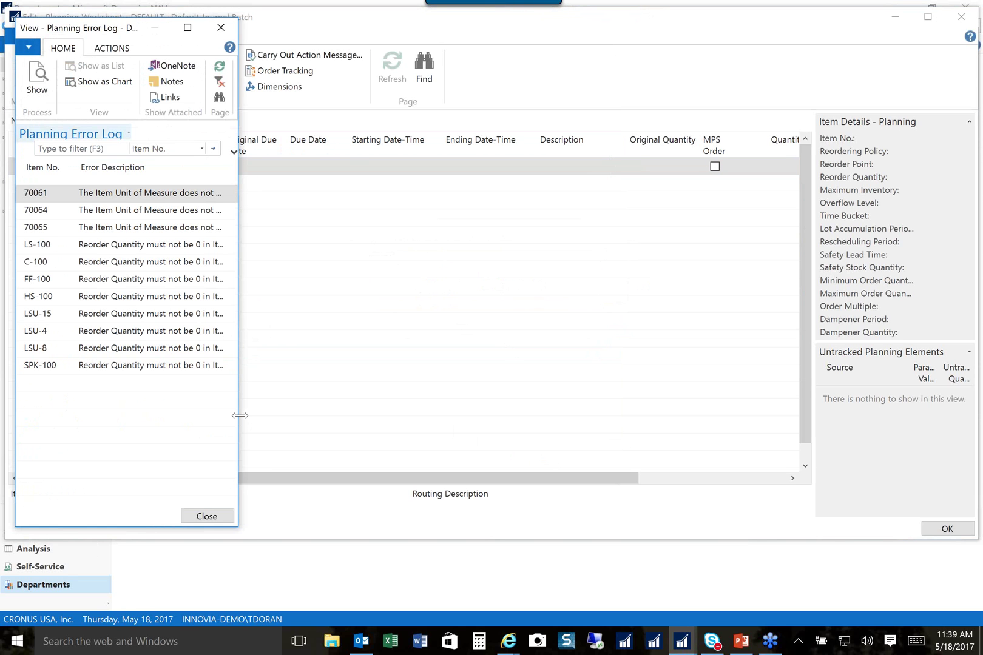
{"action": "left_click_drag", "start_coordinate": [238, 417], "coordinate": [464, 418]}
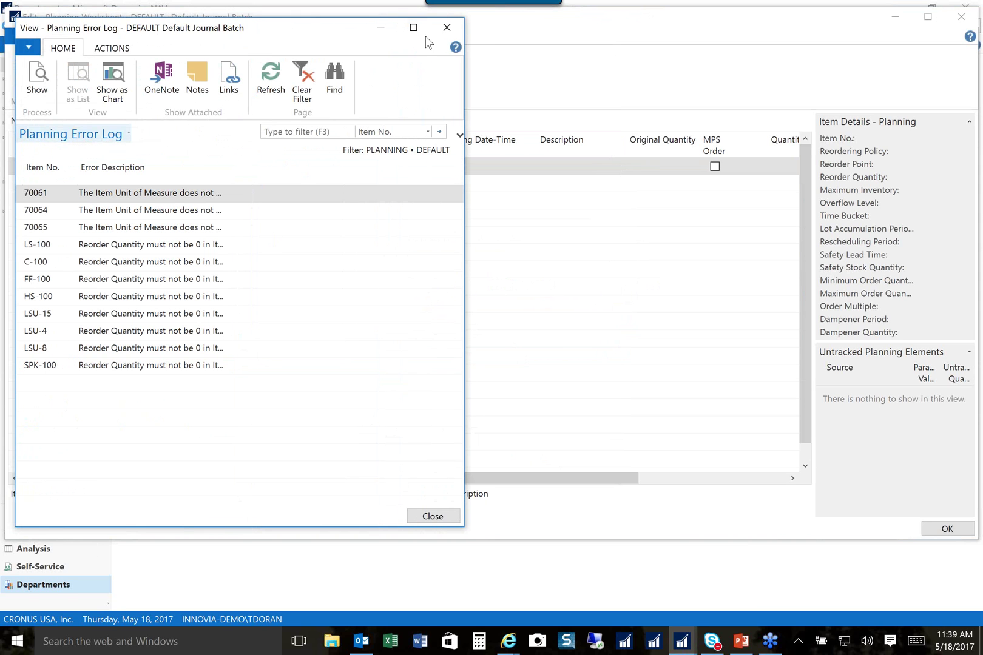
{"action": "left_click", "coordinate": [445, 31]}
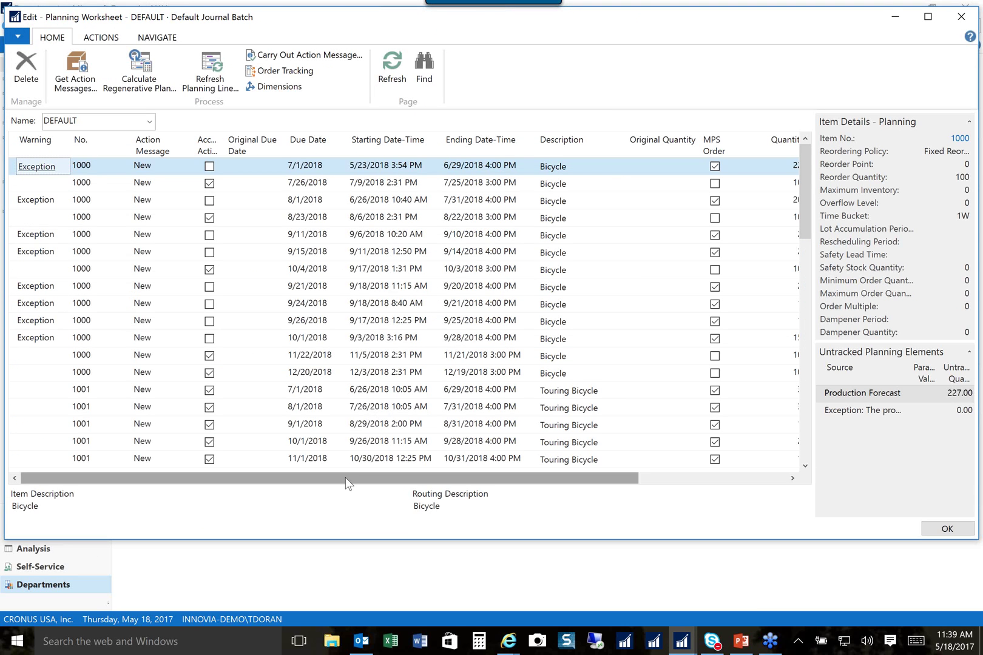
- Set the quantity of the first Bicycle planning line, due 7/1/2018, to 300
{"action": "left_click_drag", "start_coordinate": [346, 482], "coordinate": [478, 493]}
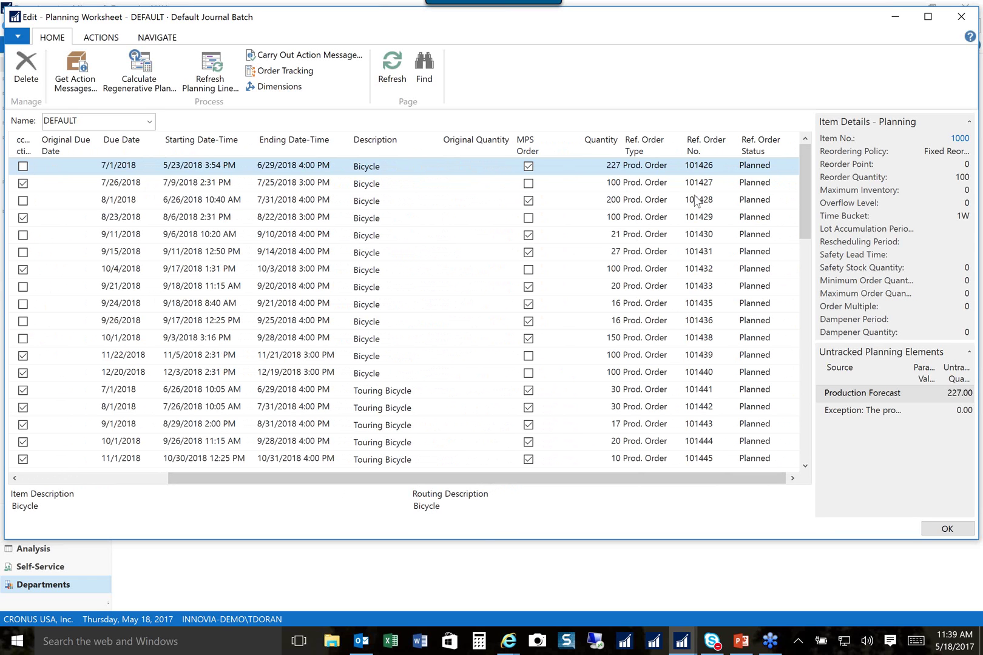
{"action": "left_click", "coordinate": [614, 176]}
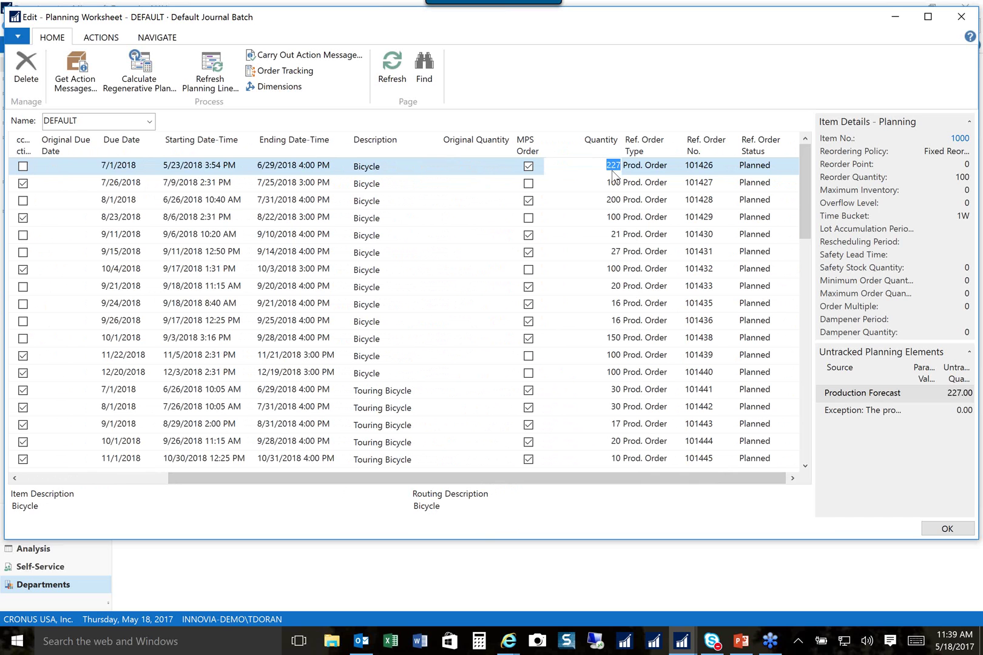
{"action": "key", "text": "BackSpace"}
{"action": "type", "text": "300"}
{"action": "key", "text": "Tab"}
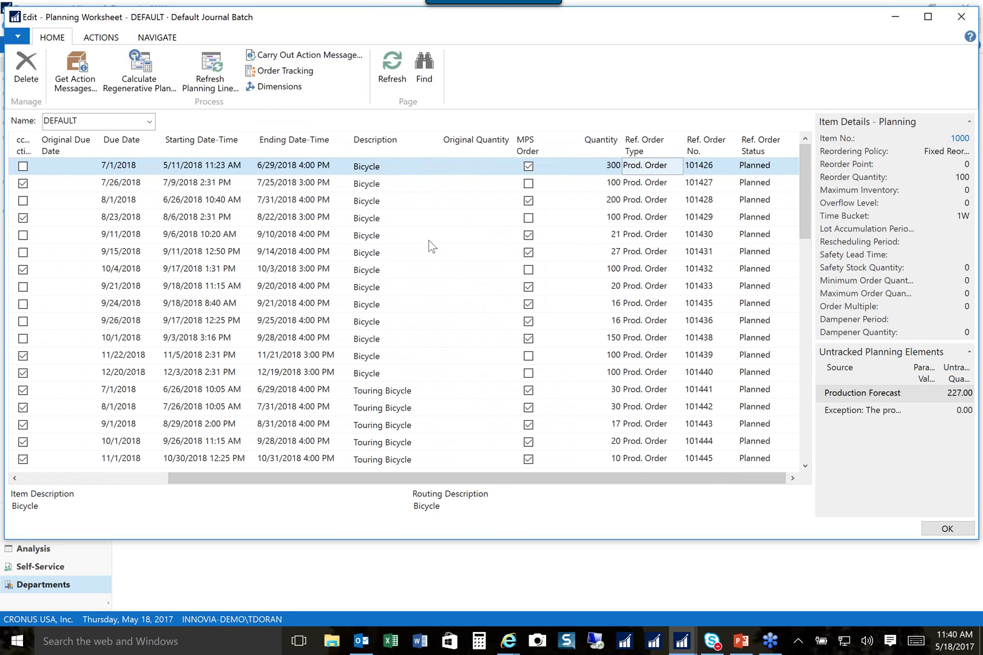
- Filter the planning lines to the Bicycle description, review them, and clear the filter
{"action": "right_click", "coordinate": [372, 202]}
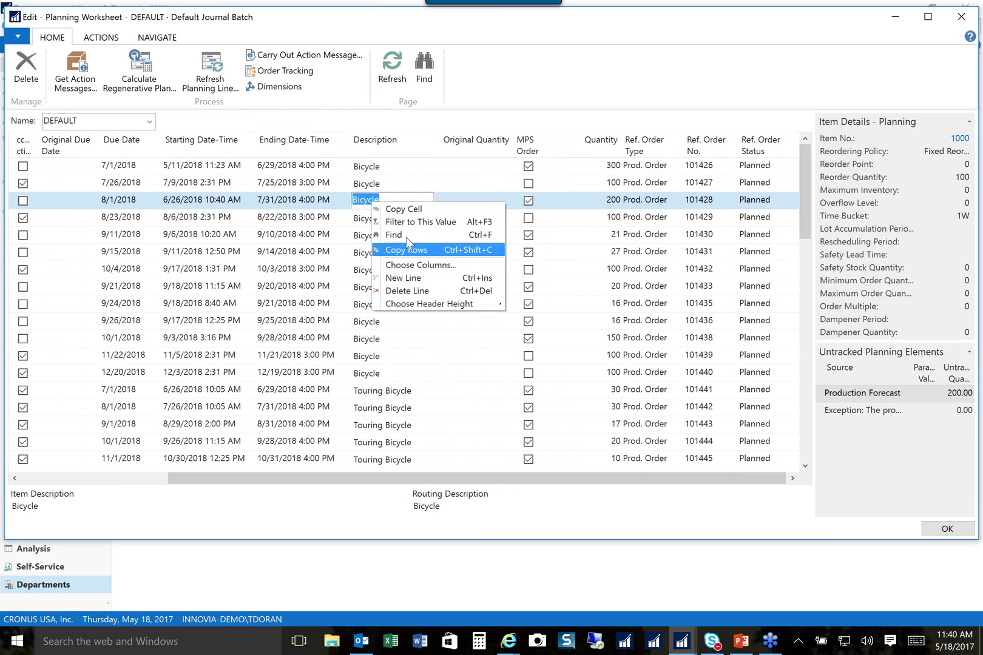
{"action": "left_click", "coordinate": [418, 223]}
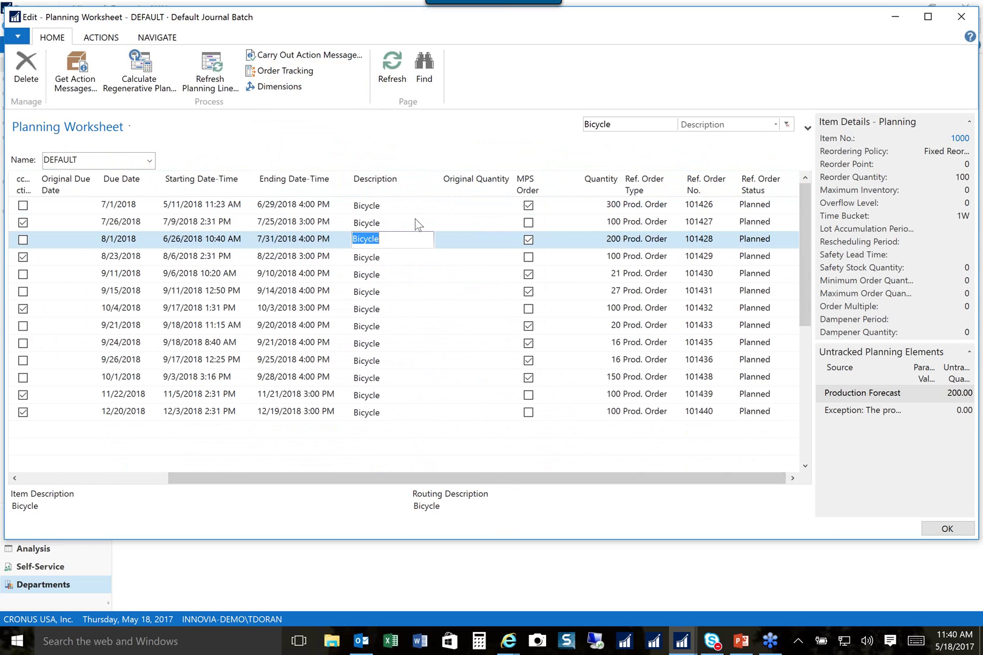
{"action": "left_click", "coordinate": [625, 124]}
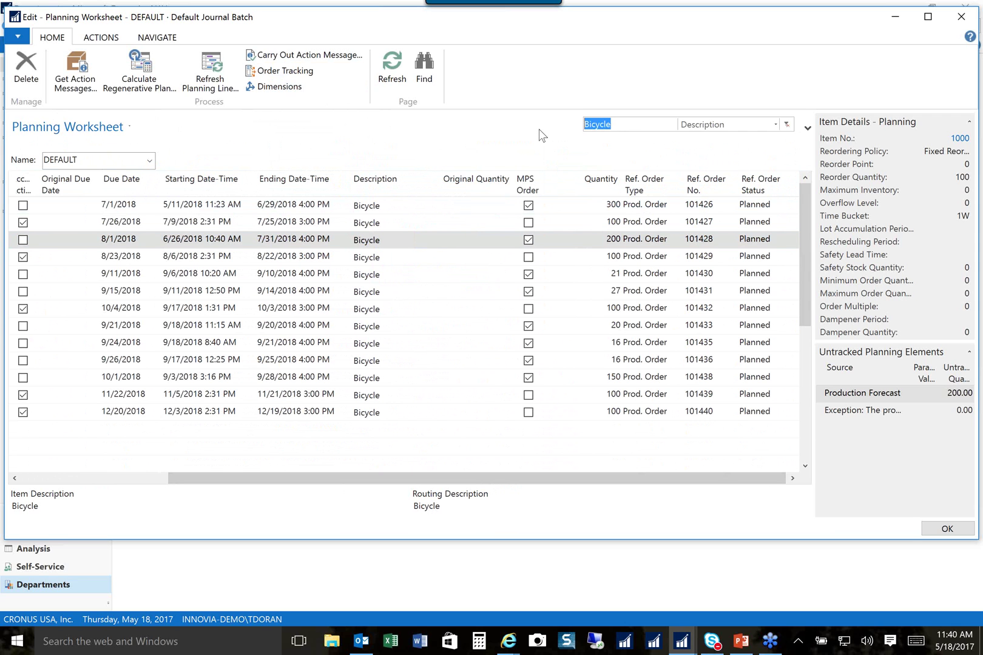
{"action": "key", "text": "BackSpace"}
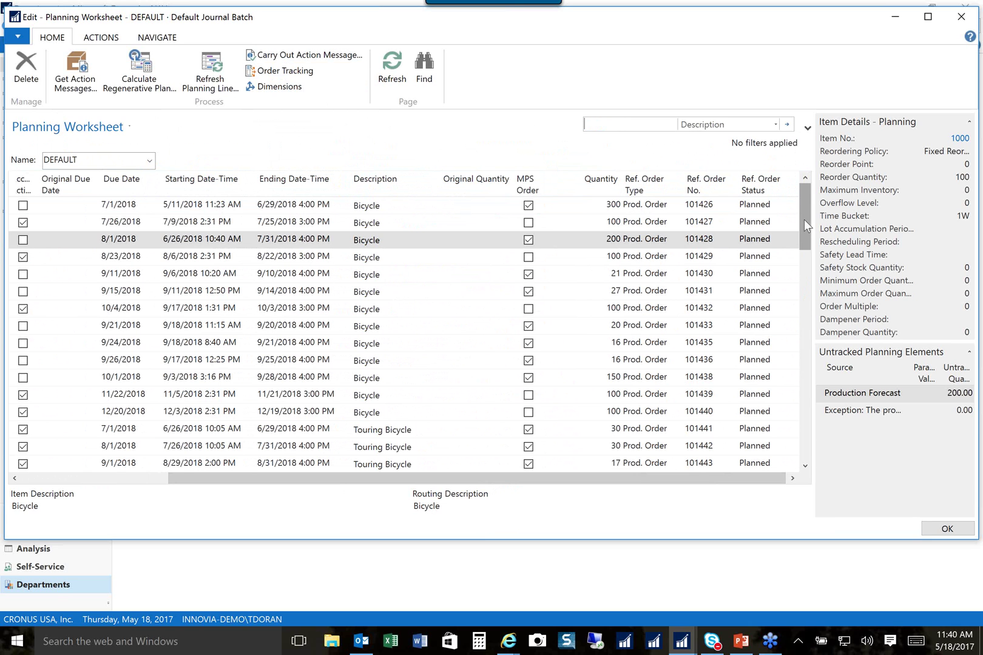
- Filter the planning worksheet to lines whose reference order type is Purchase
{"action": "left_click_drag", "start_coordinate": [804, 219], "coordinate": [807, 344]}
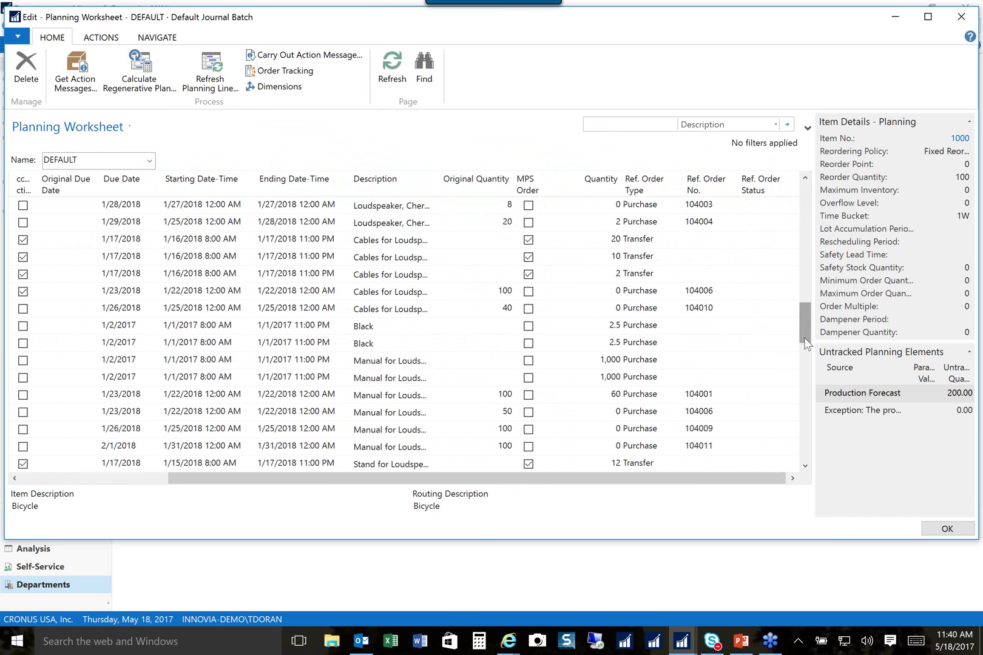
{"action": "right_click", "coordinate": [649, 297]}
{"action": "left_click", "coordinate": [672, 323]}
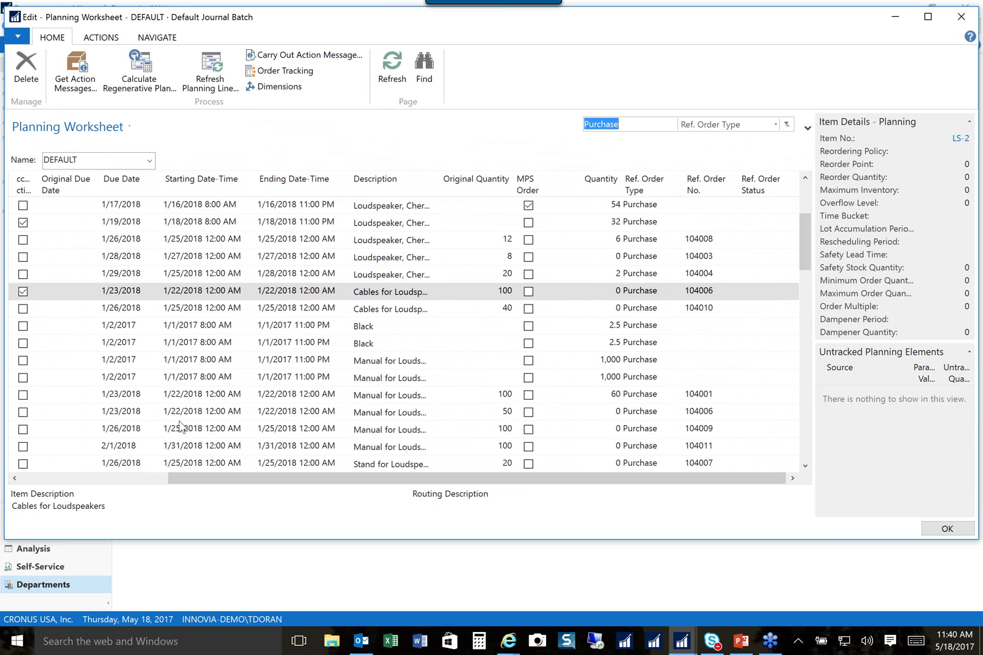
- Accept the action messages for the LS-150 quantity change and LS-2 cancellation due 1/26/2018, and the first new LS-75 line
{"action": "left_click_drag", "start_coordinate": [211, 480], "coordinate": [40, 484]}
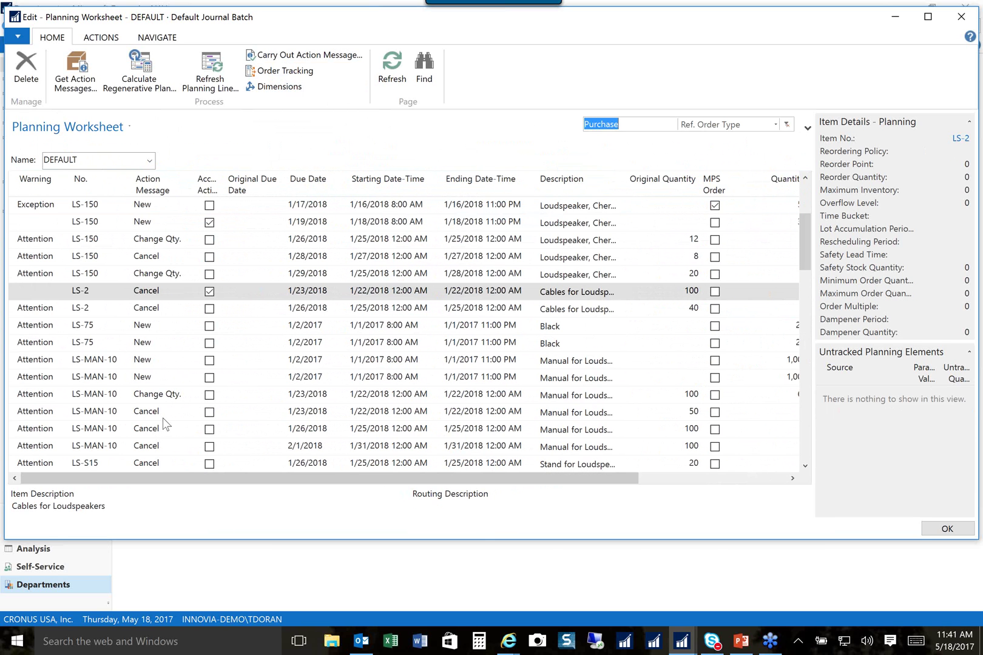
{"action": "left_click", "coordinate": [209, 241]}
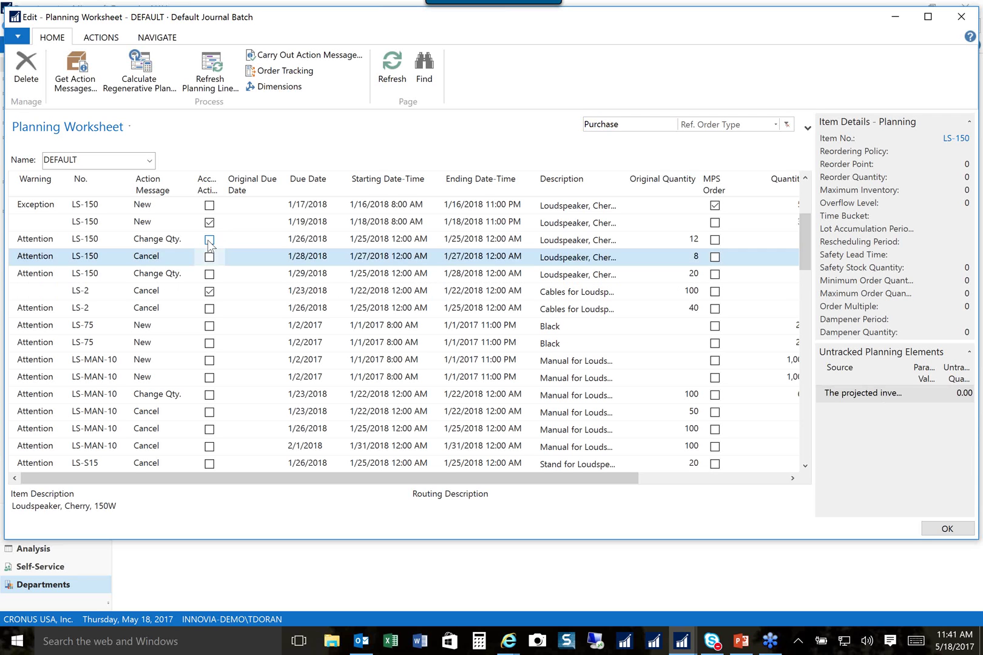
{"action": "left_click", "coordinate": [209, 308]}
{"action": "left_click", "coordinate": [209, 326]}
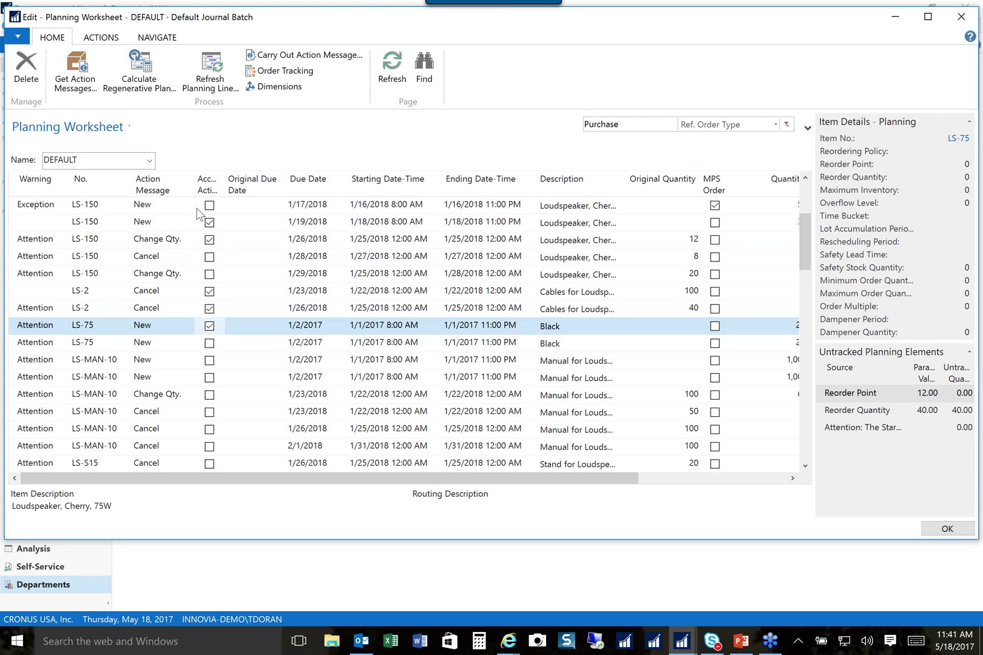
- Review the Carry Out Action Message options for production, assembly, purchase and transfer orders in an enlarged dialog, and cancel it
{"action": "left_click", "coordinate": [309, 55]}
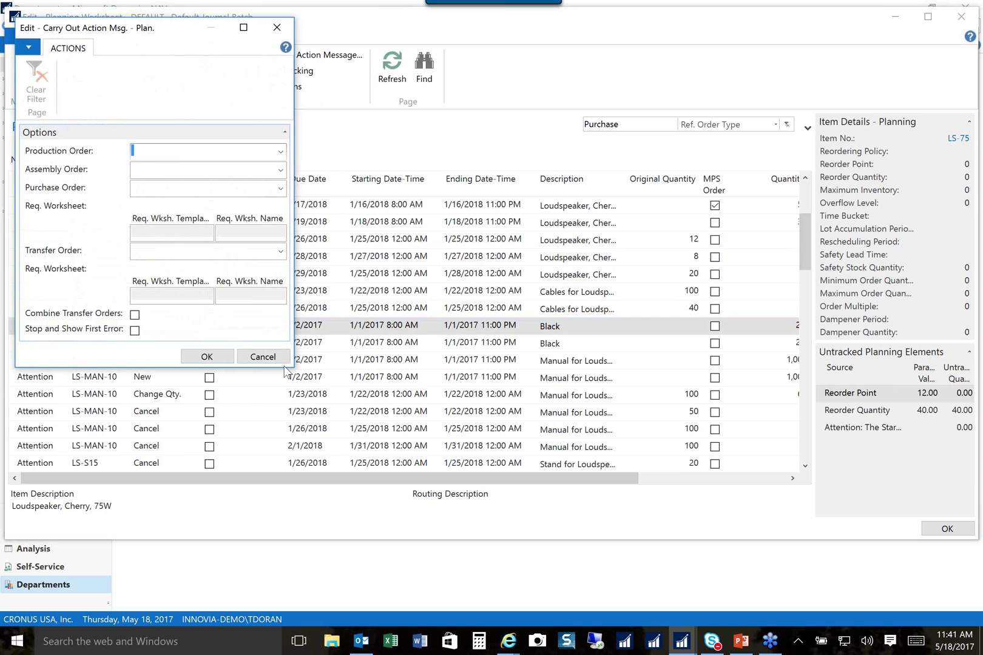
{"action": "left_click_drag", "start_coordinate": [286, 364], "coordinate": [631, 490]}
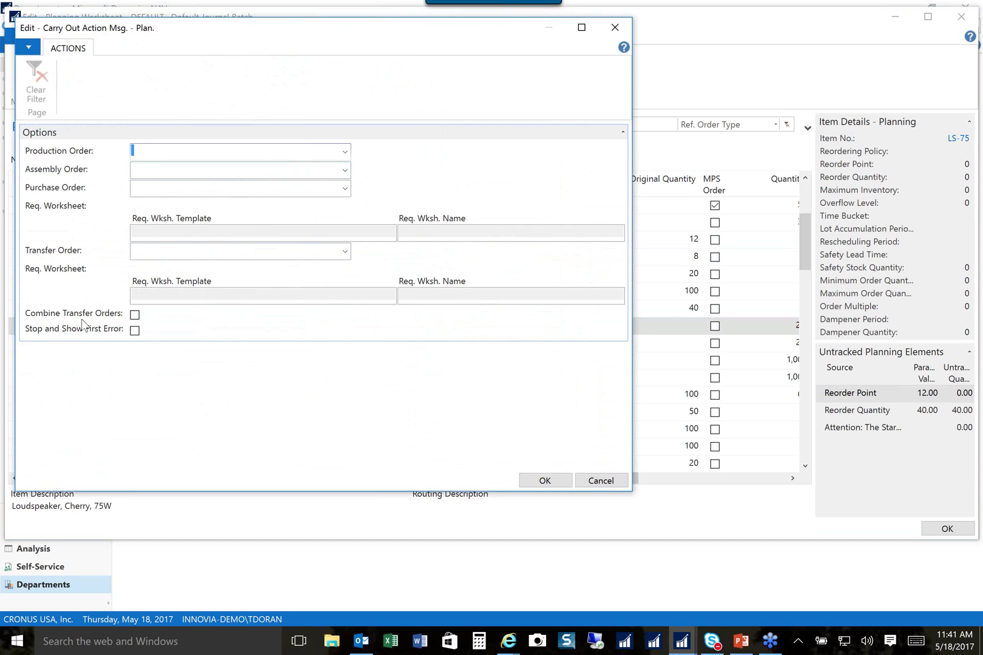
{"action": "left_click", "coordinate": [595, 480]}
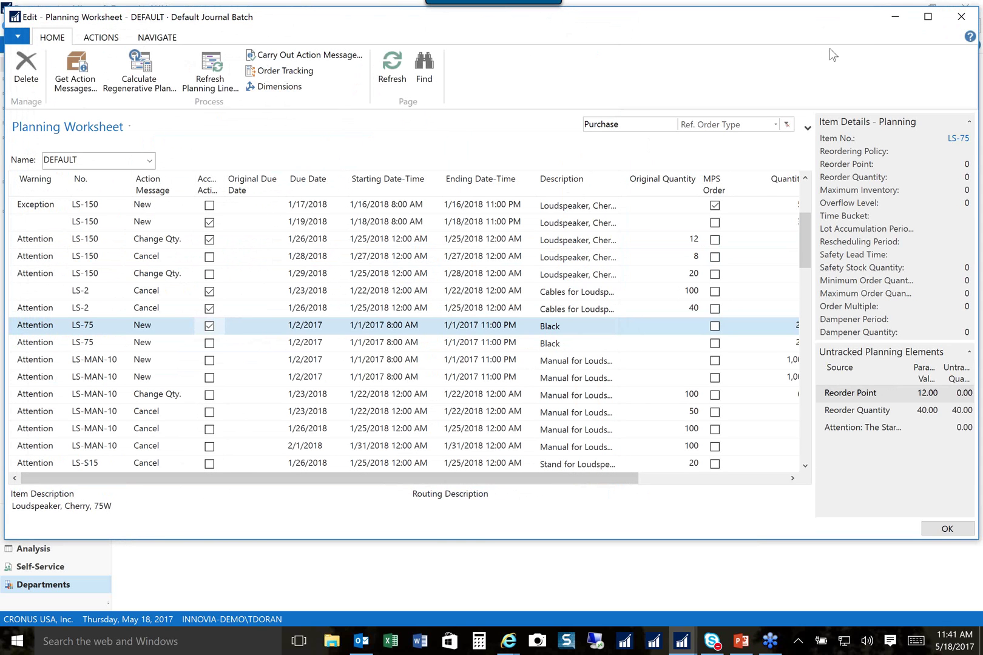
- Close the planning worksheet and search for and open the Sales Orders list
{"action": "key", "text": "Escape"}
{"action": "left_click_drag", "start_coordinate": [868, 27], "coordinate": [795, 29]}
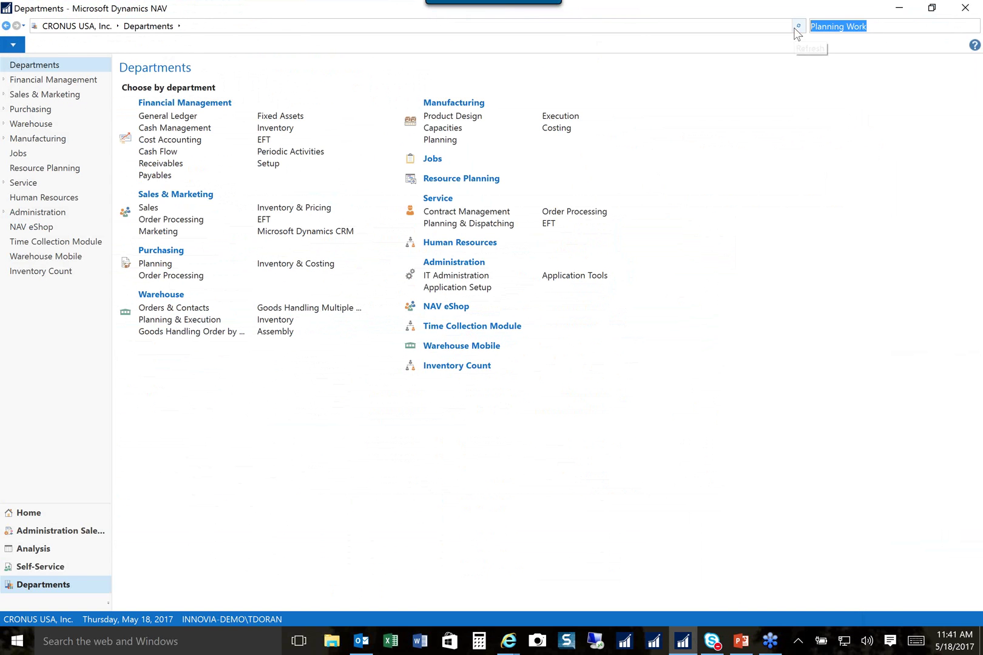
{"action": "type", "text": "Sale"}
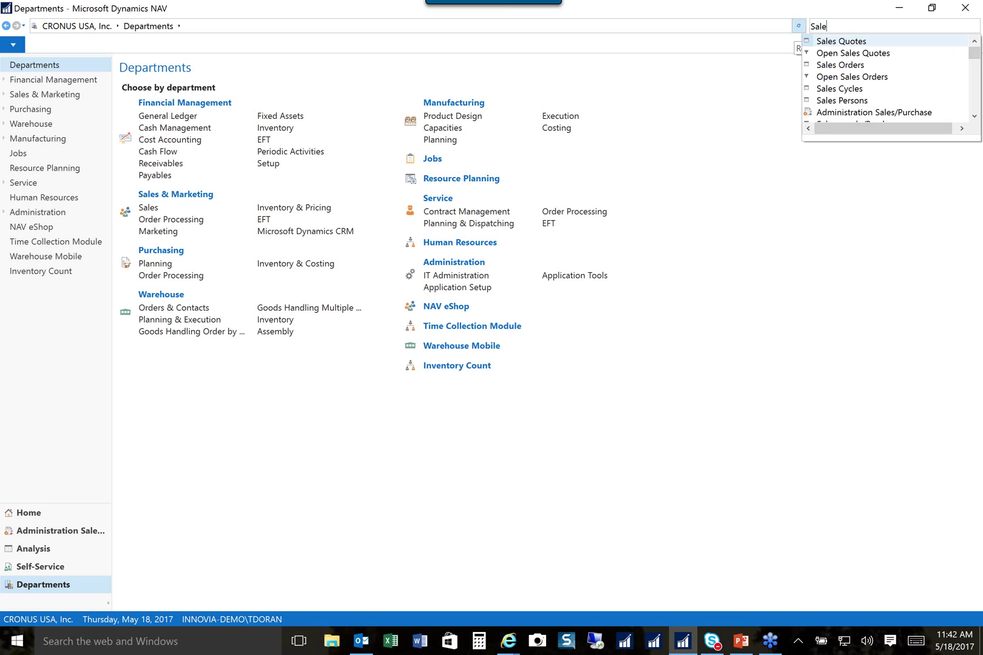
{"action": "left_click", "coordinate": [843, 66]}
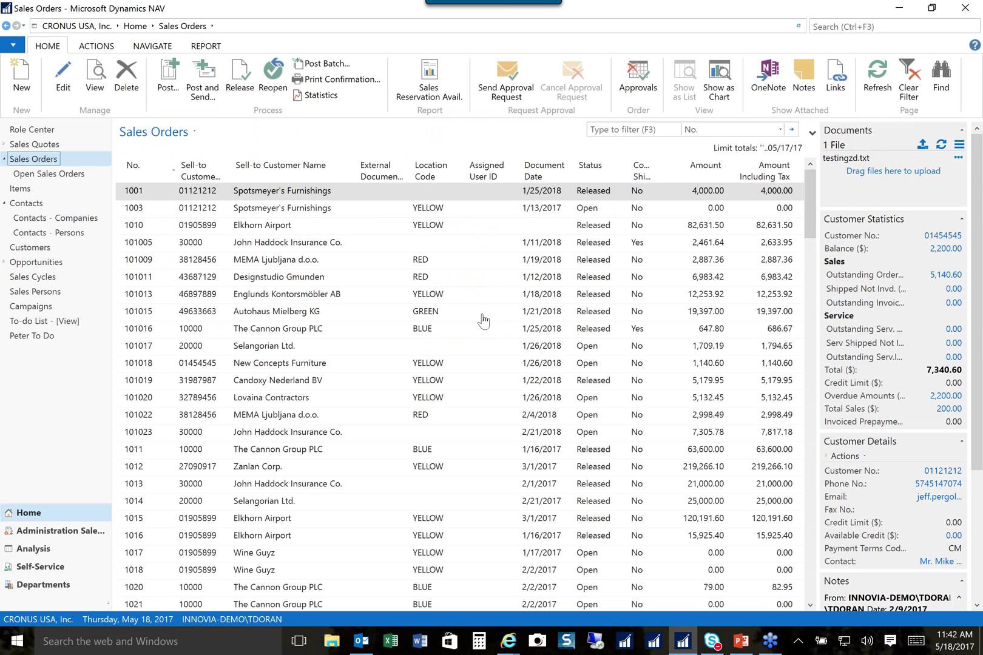
- Open the first Spotsmeyer's Furnishings sales order for editing and display its Order Promising lines
{"action": "left_click", "coordinate": [289, 193]}
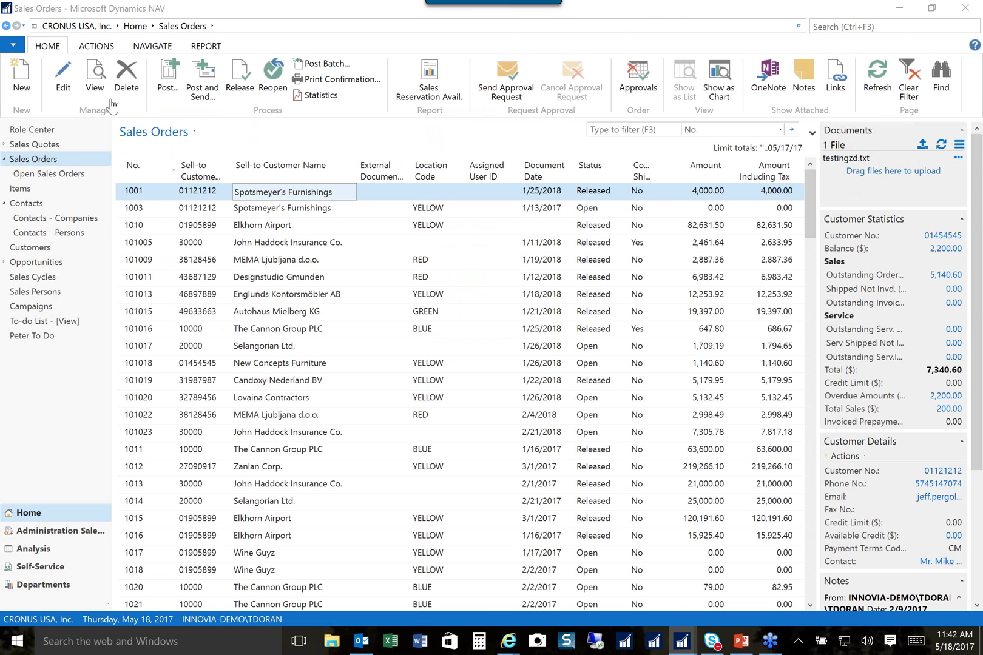
{"action": "left_click", "coordinate": [63, 85]}
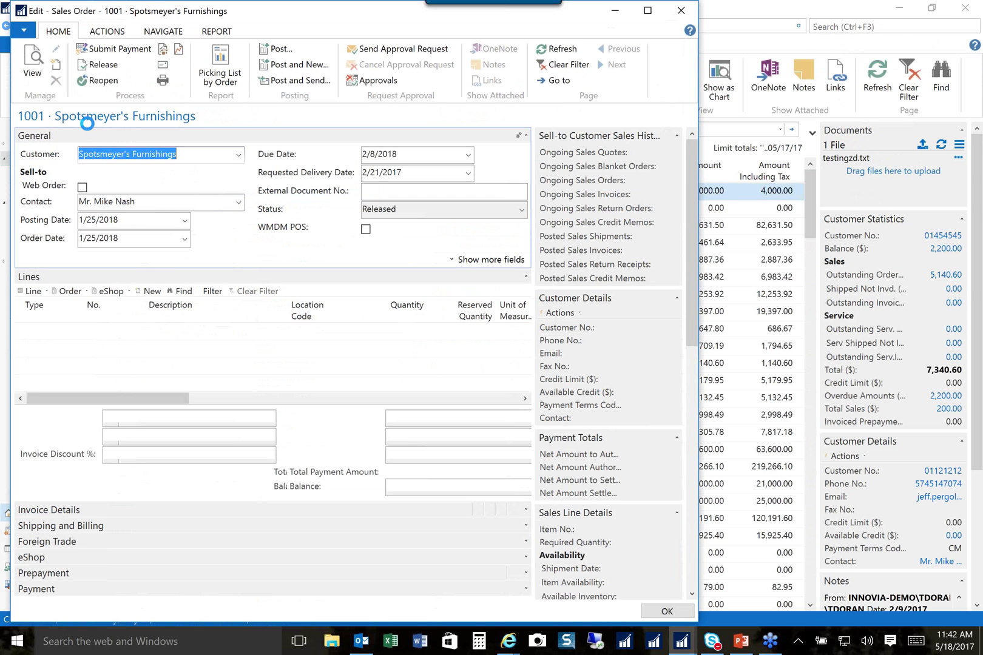
{"action": "left_click", "coordinate": [115, 32]}
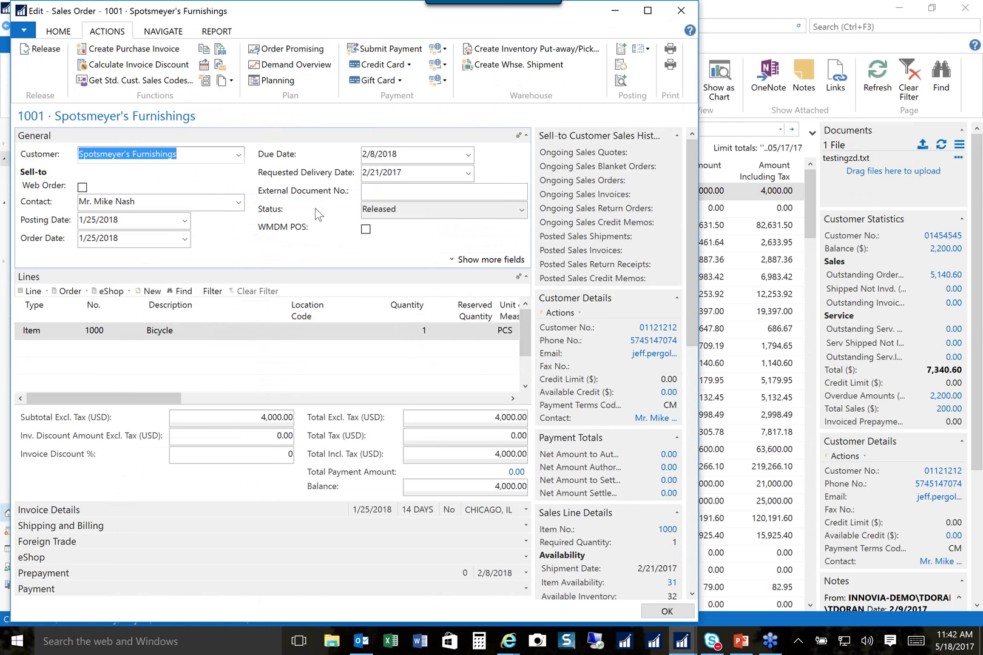
{"action": "left_click", "coordinate": [288, 51]}
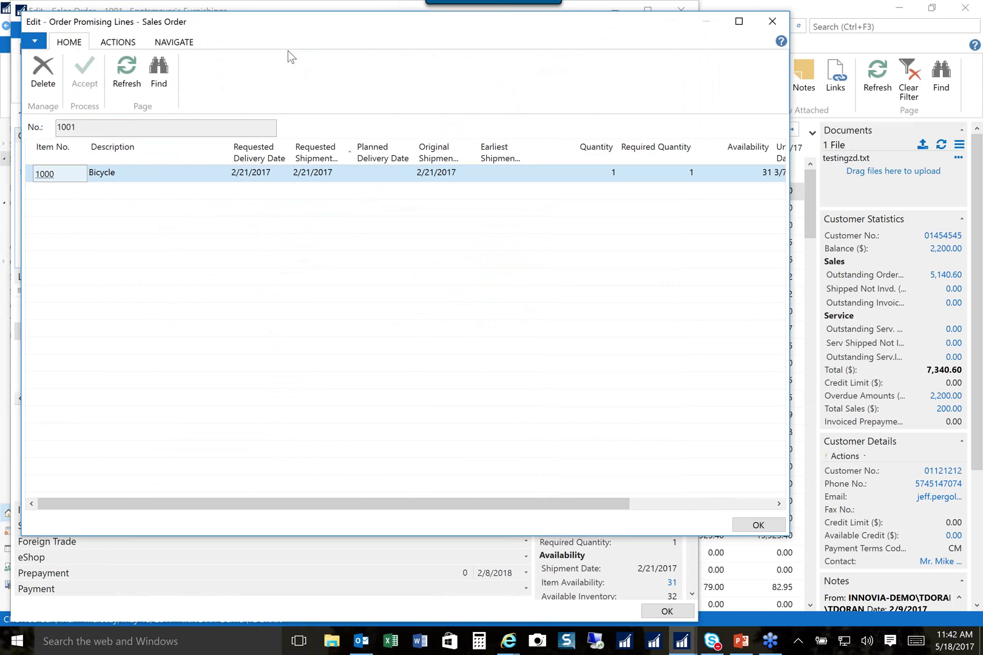
- Try to calculate Available-to-Promise for the order's Bicycle line, and close the Order Promising lines
{"action": "left_click", "coordinate": [118, 42]}
{"action": "left_click", "coordinate": [158, 43]}
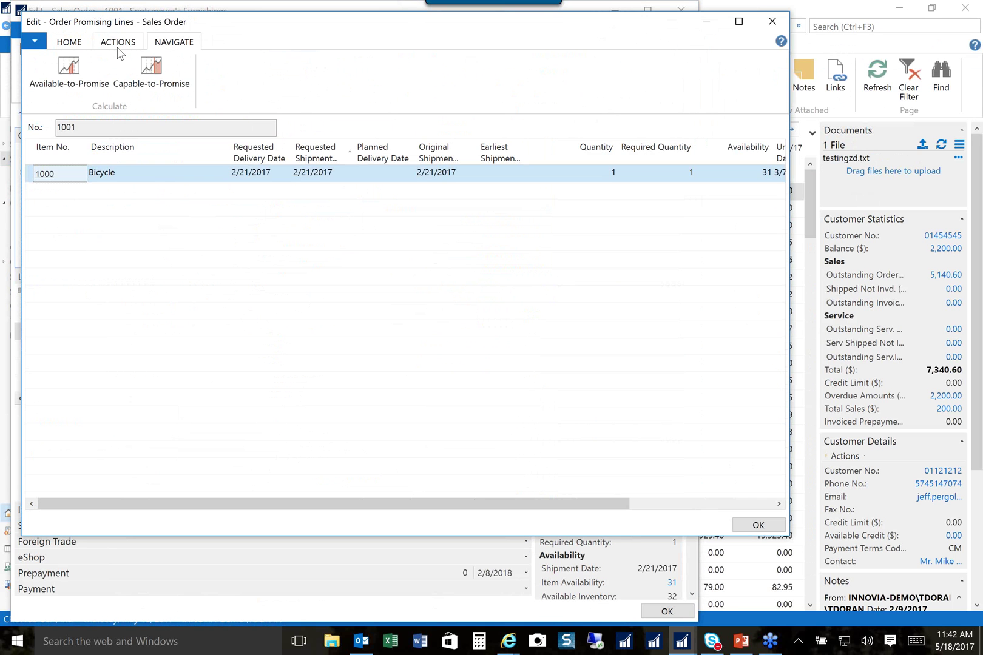
{"action": "left_click", "coordinate": [68, 85]}
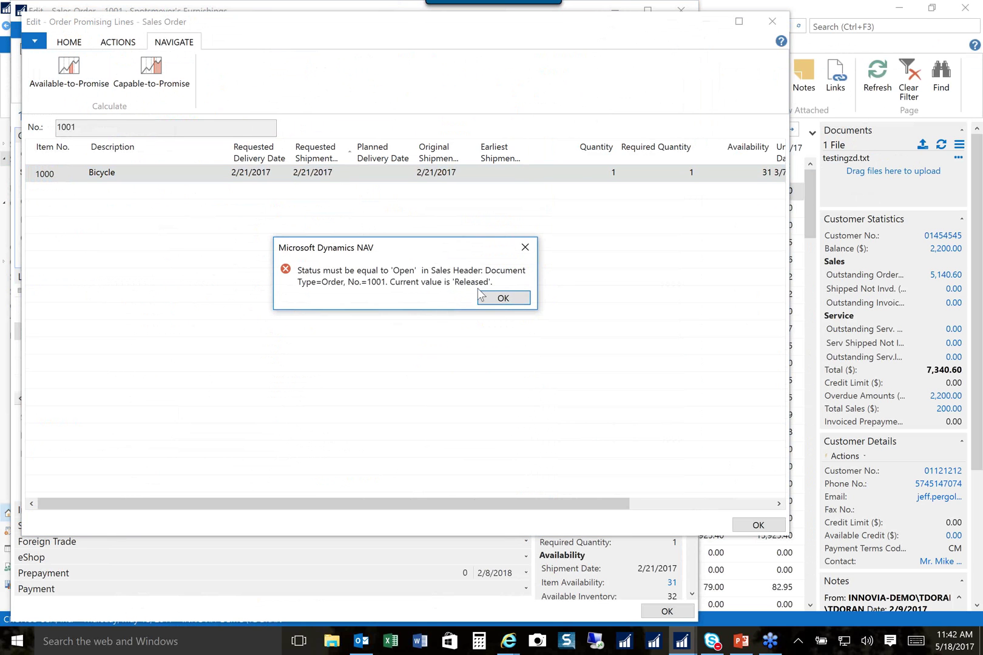
{"action": "left_click", "coordinate": [499, 298]}
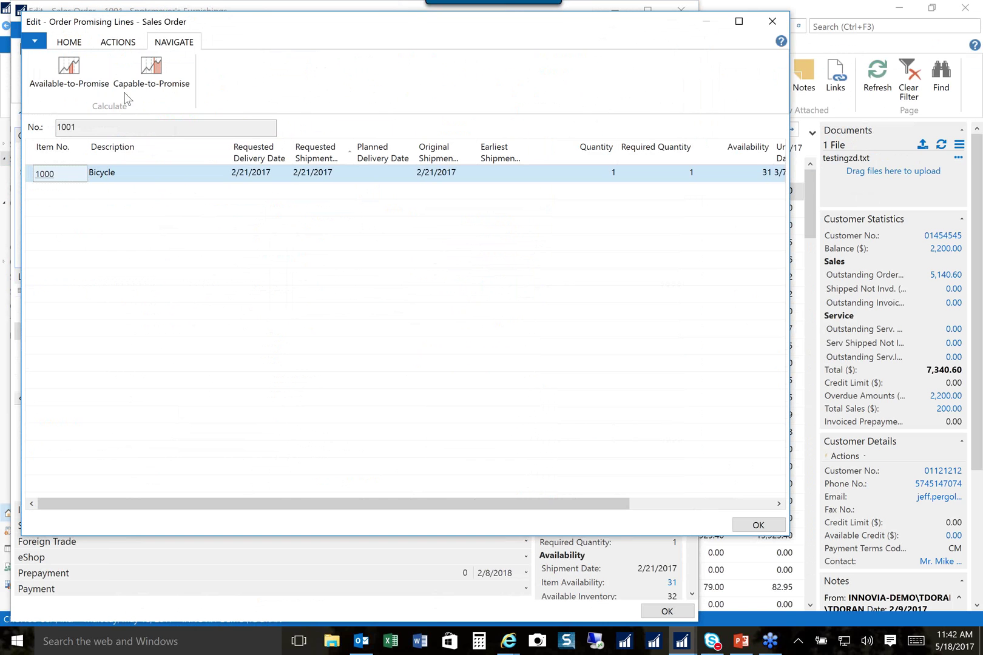
{"action": "left_click", "coordinate": [747, 526]}
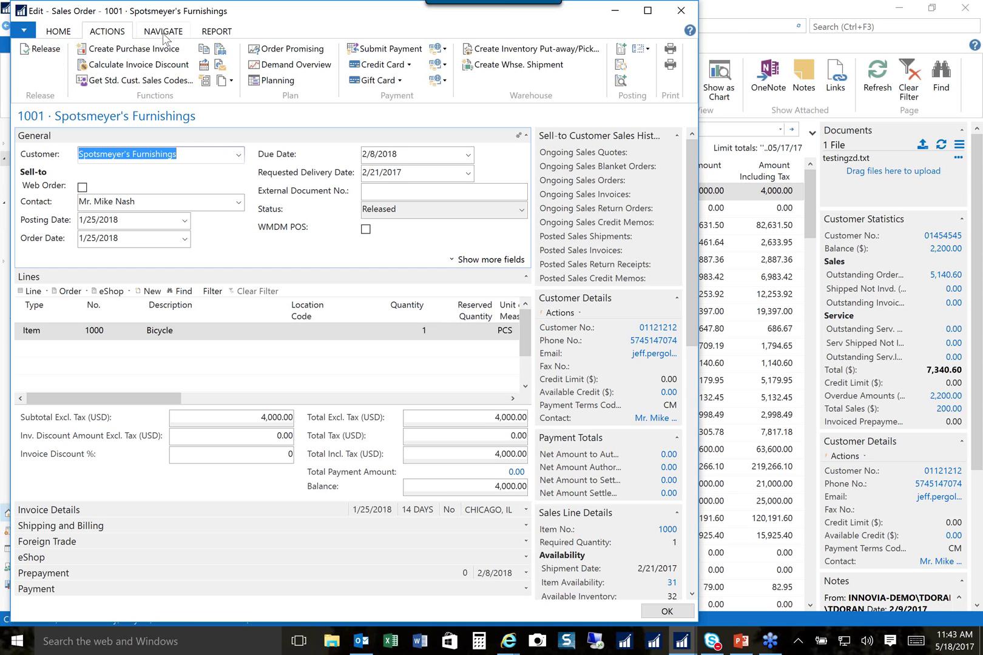
- Exit the Spotsmeyer's Furnishings sales order without posting it and return to the Role Center
{"action": "left_click", "coordinate": [681, 10]}
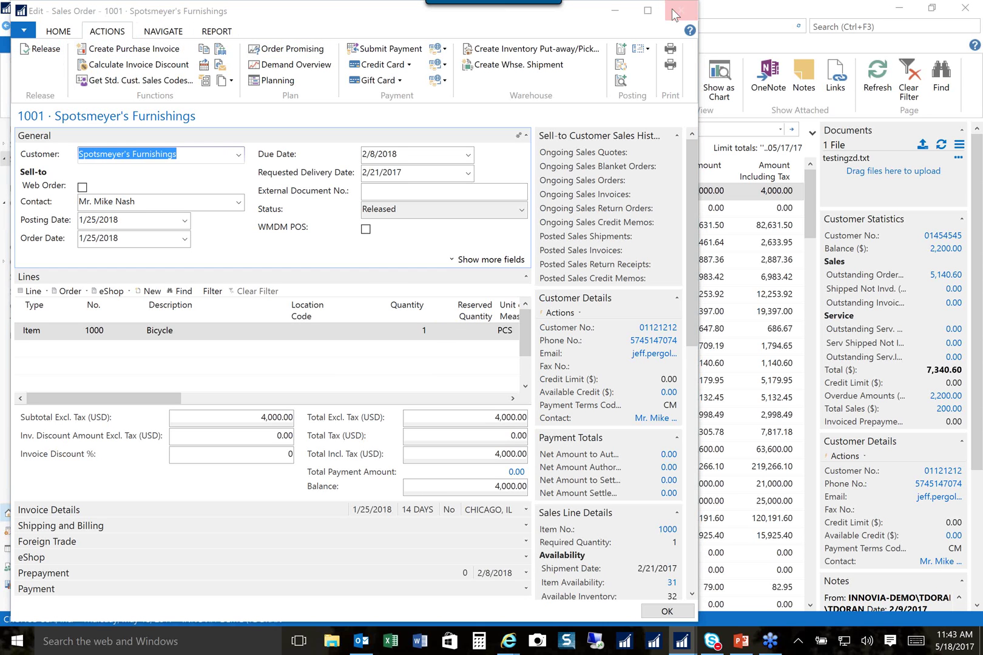
{"action": "left_click", "coordinate": [413, 338]}
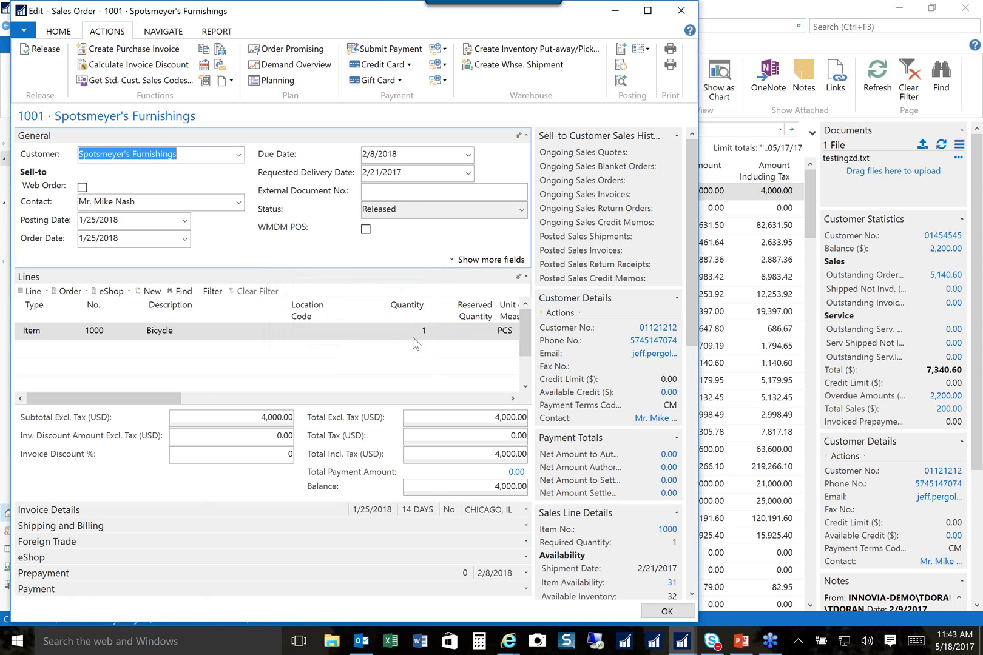
{"action": "left_click", "coordinate": [680, 12]}
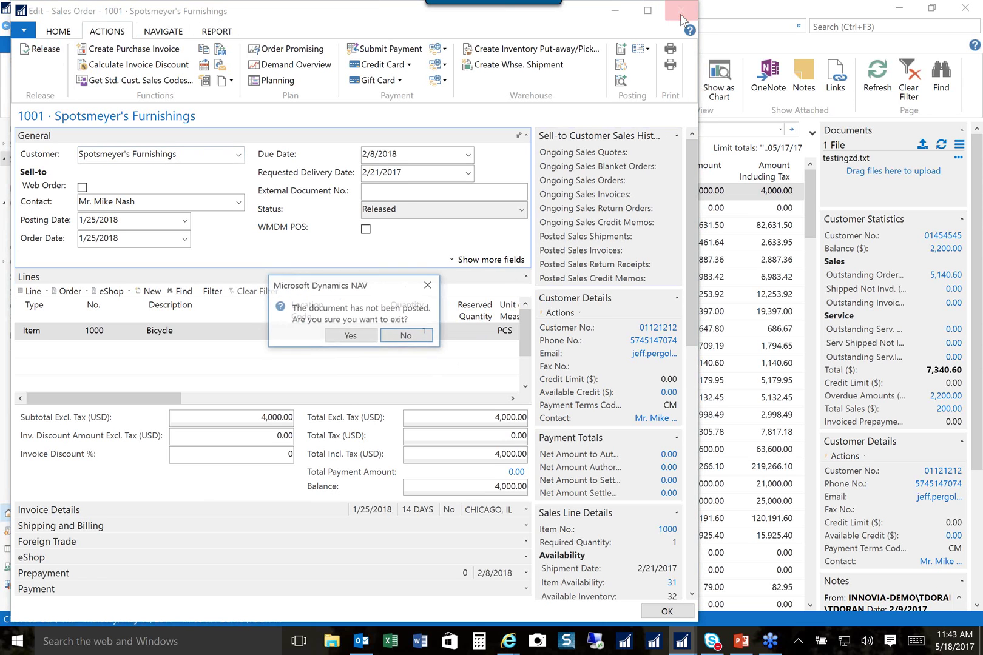
{"action": "left_click", "coordinate": [352, 337]}
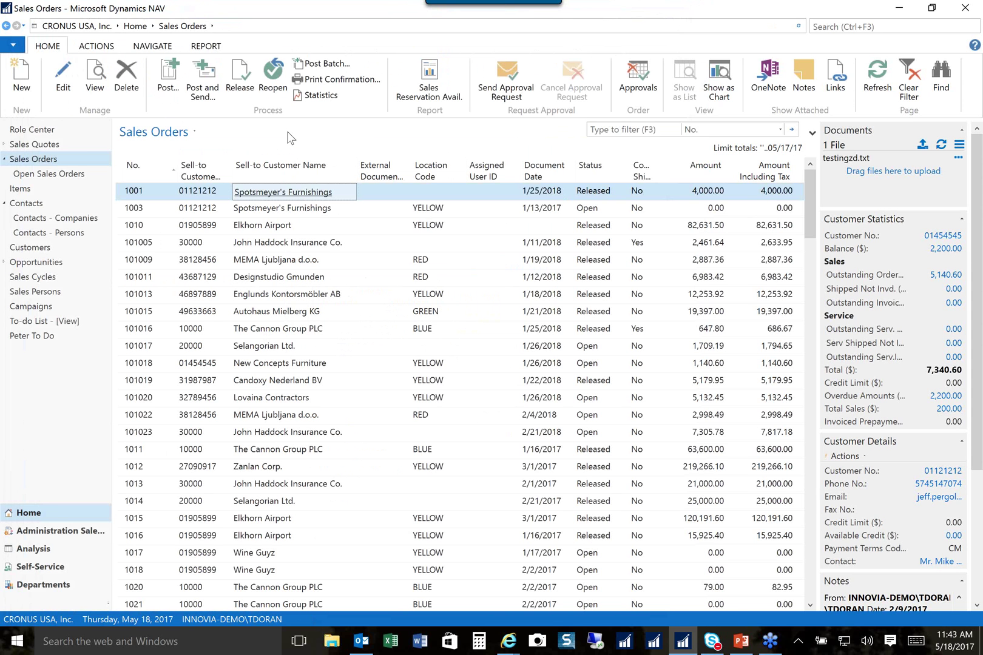
{"action": "left_click", "coordinate": [37, 129]}
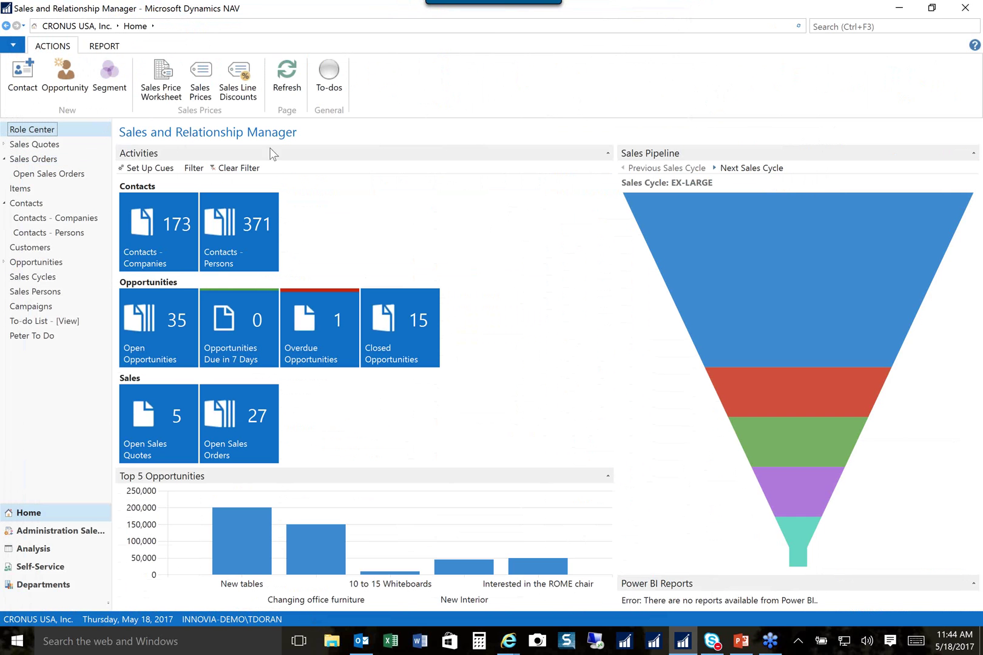